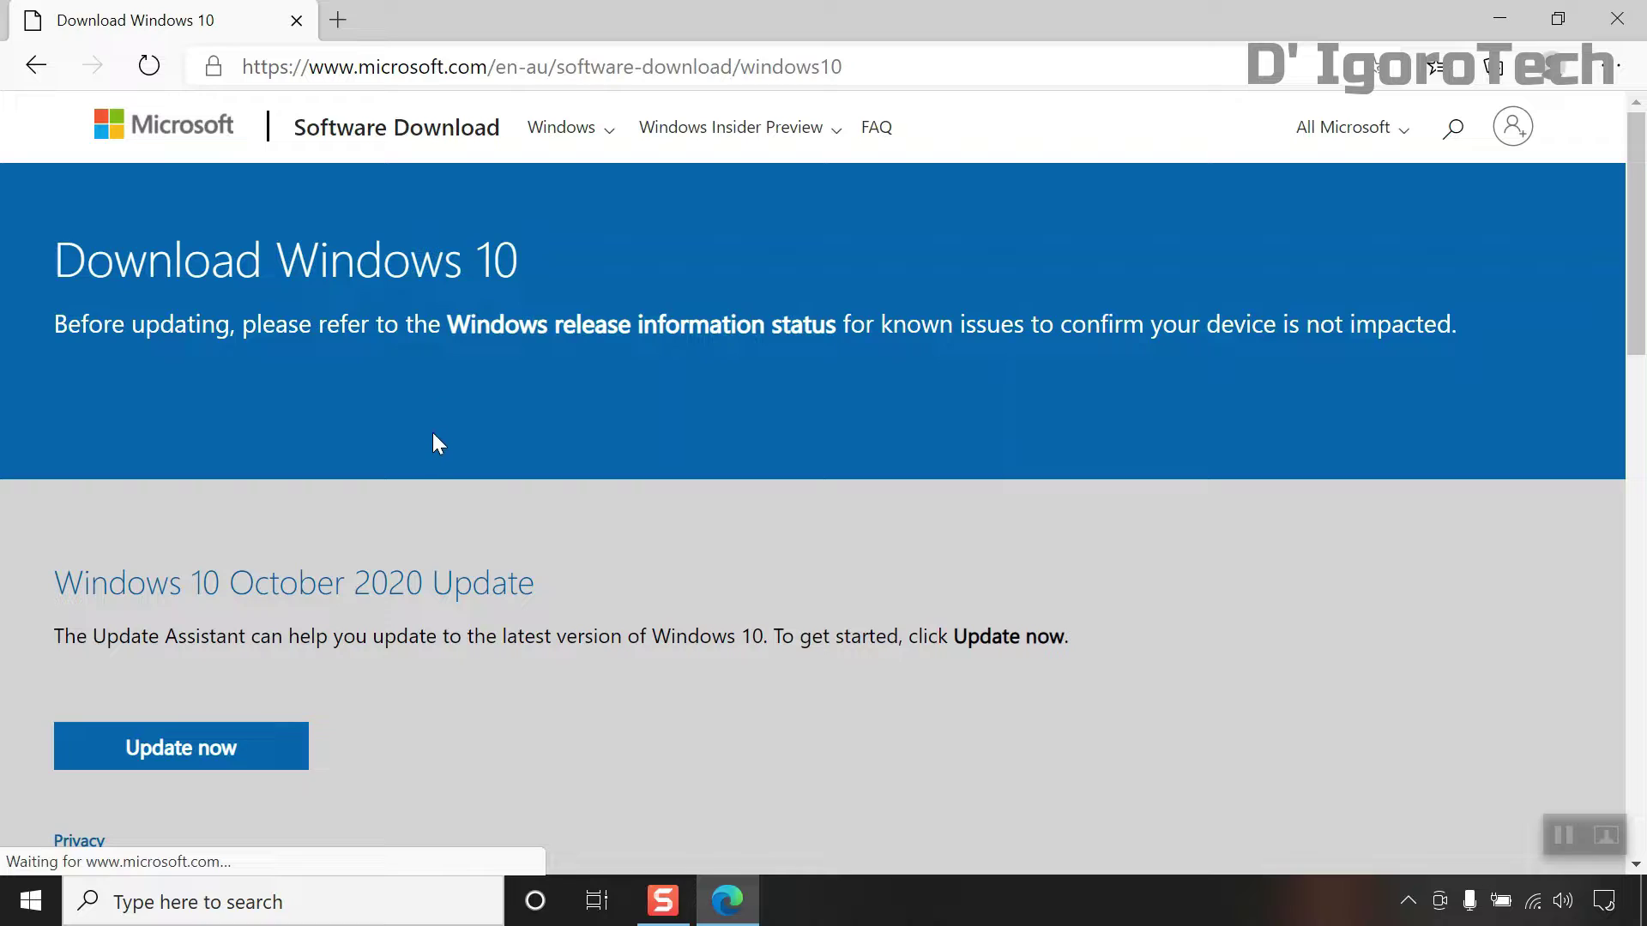
Step: Download the media creation tool from the Windows 10 installation media section
scroll(317, 686, "down", 3)
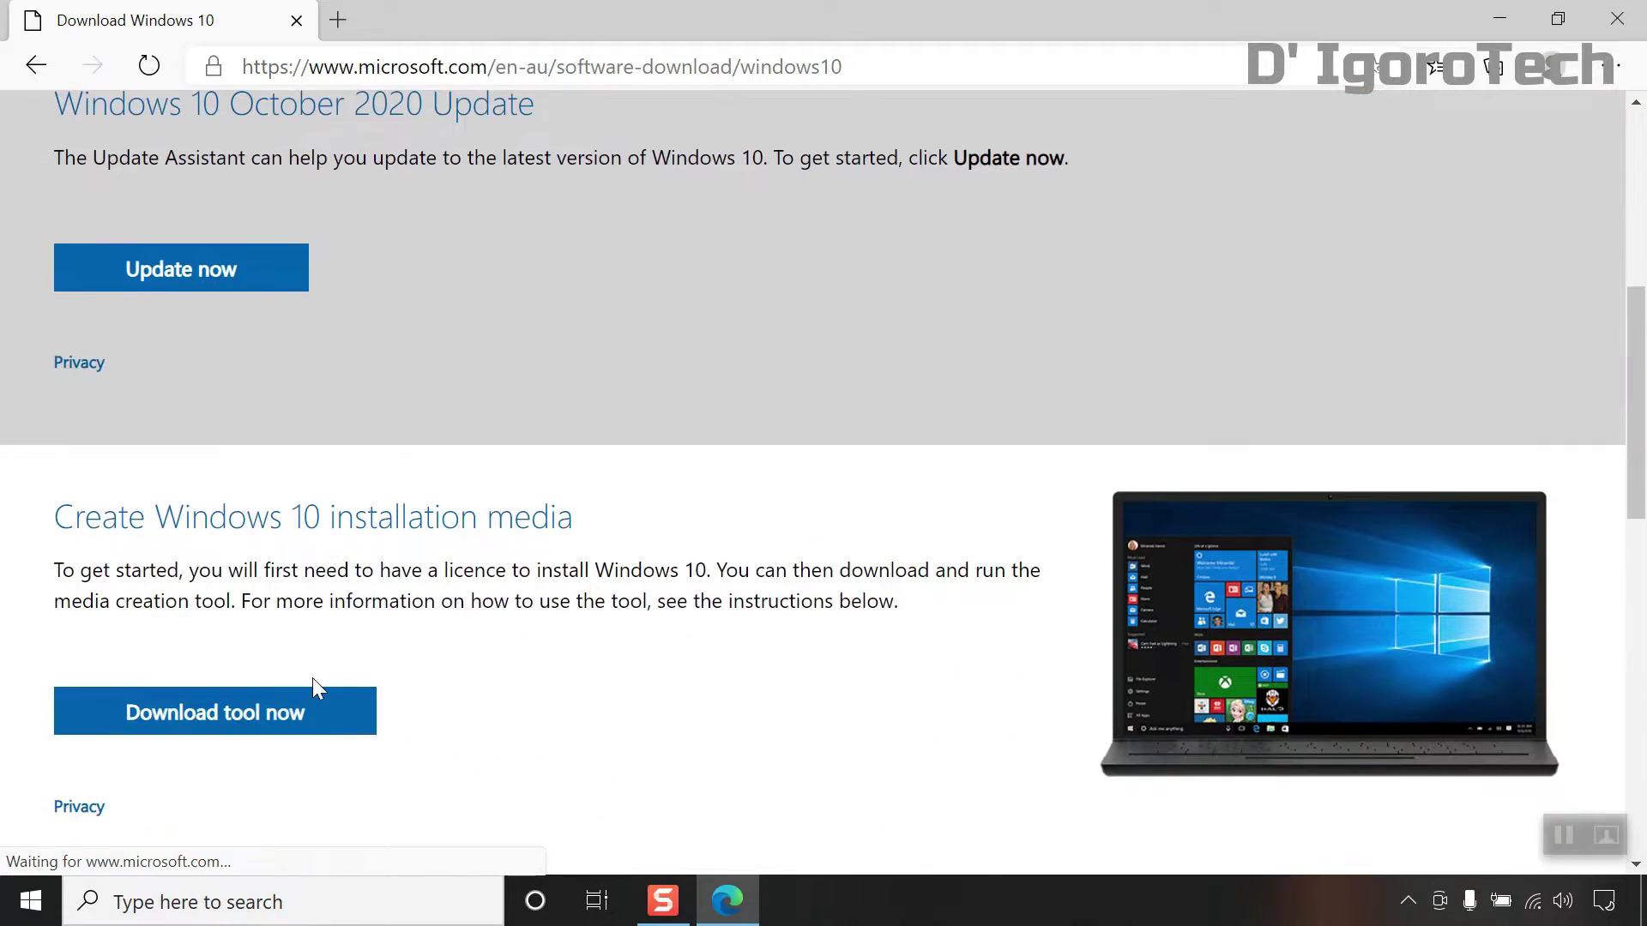
left_click(269, 614)
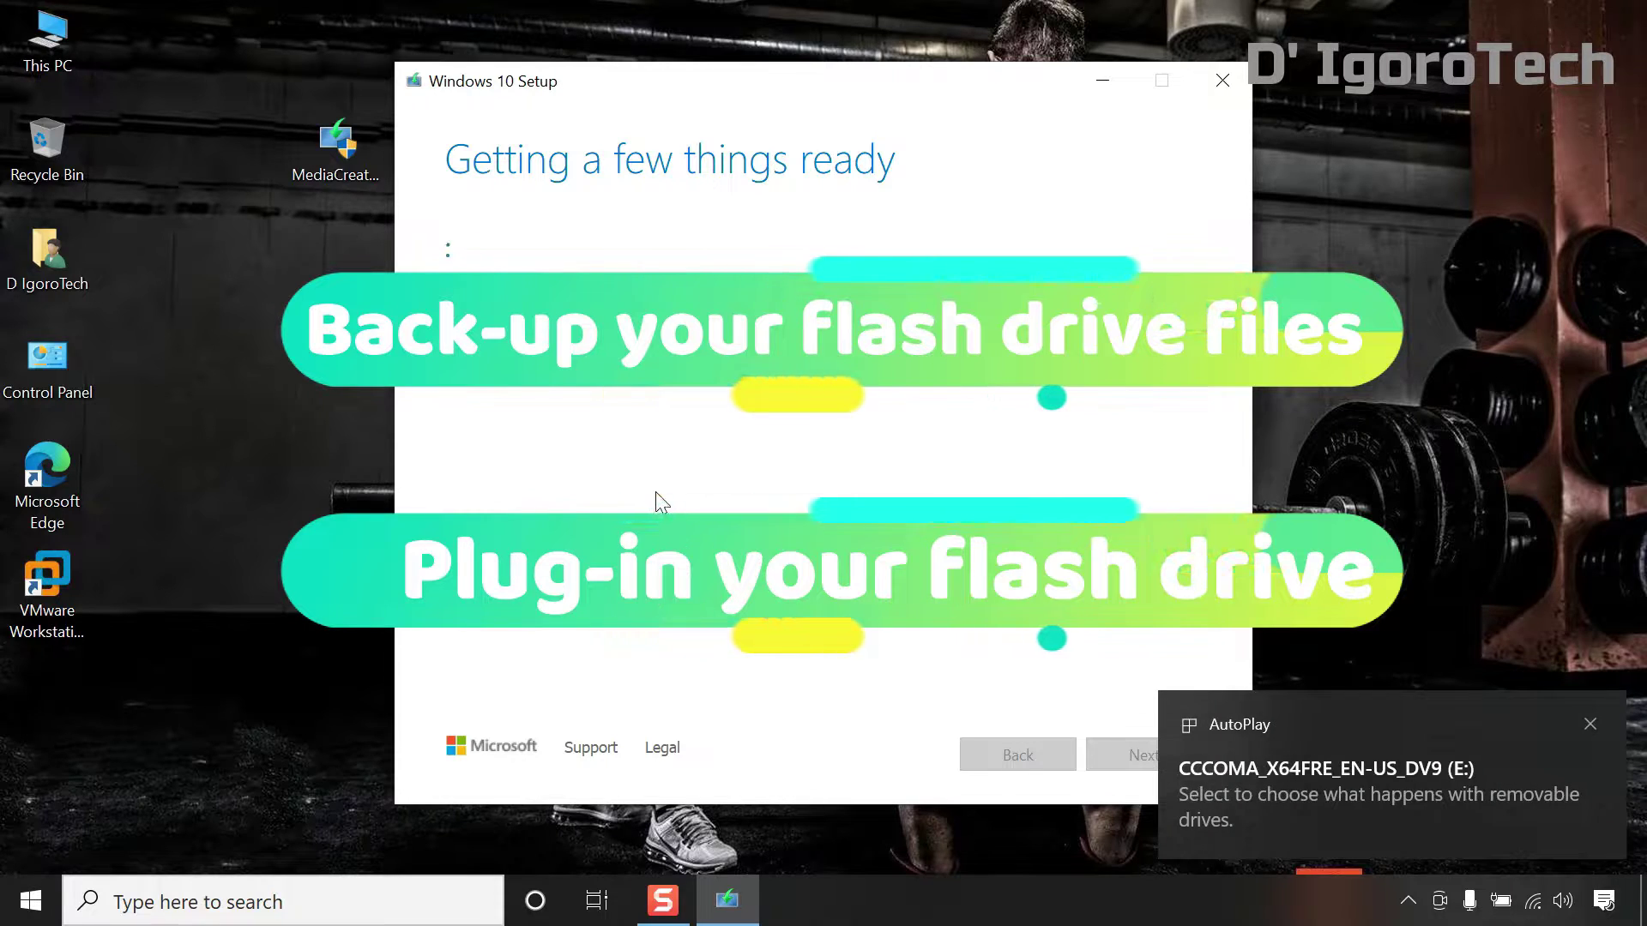
Step: Accept the media creation tool's license terms and choose to create installation media for another PC
left_click(1591, 723)
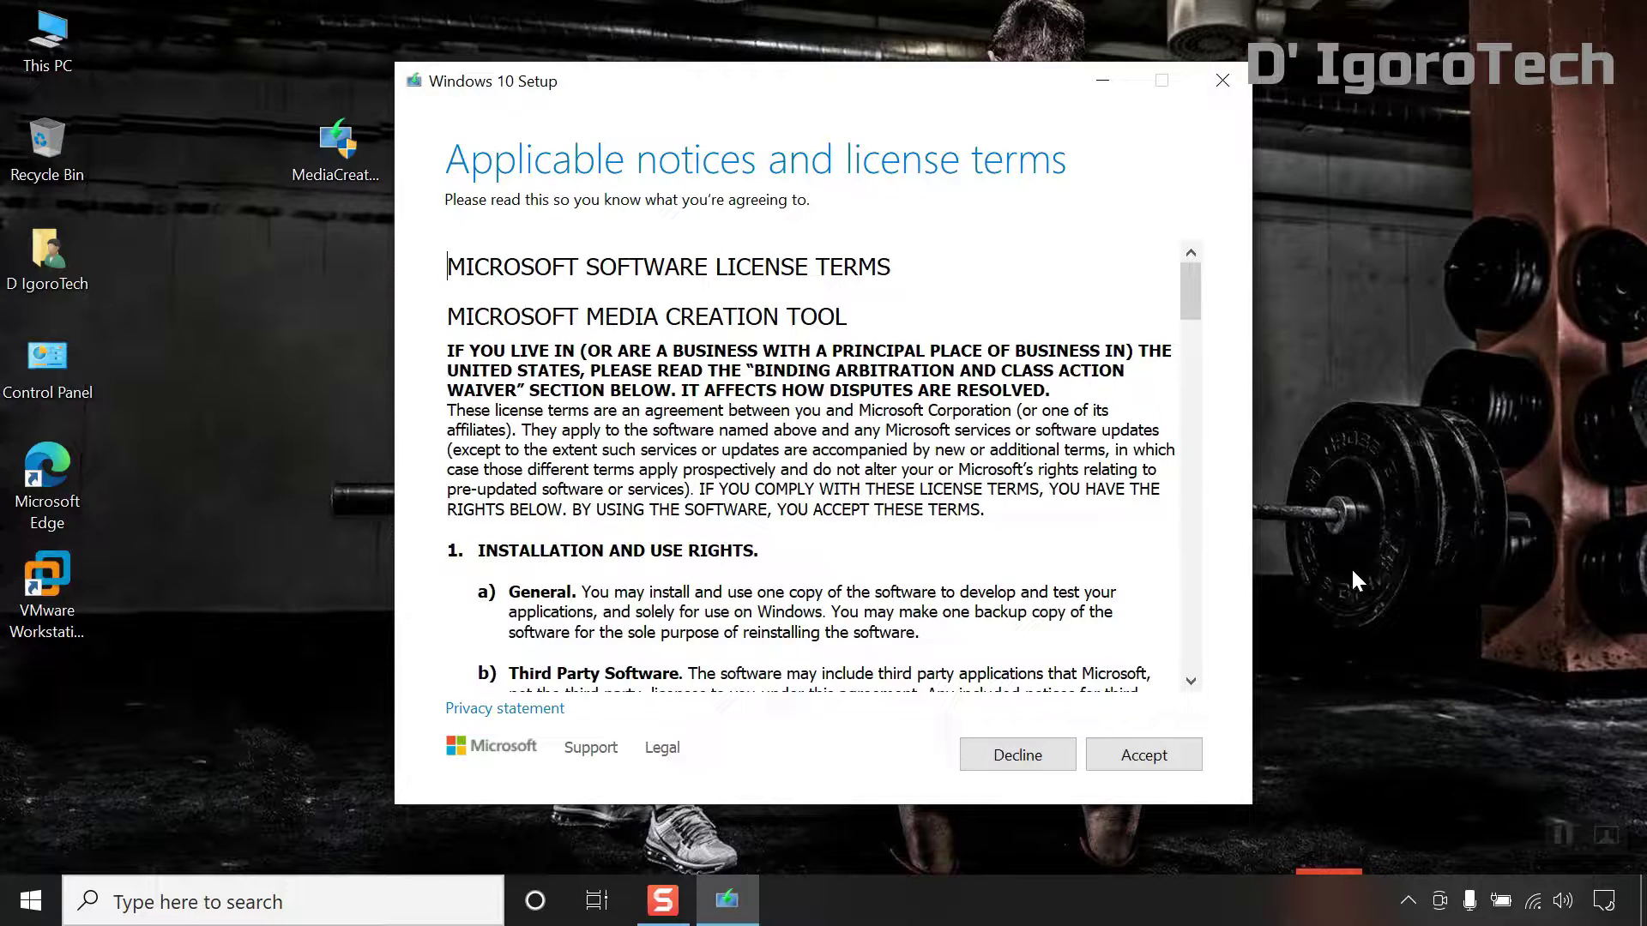
left_click(1149, 753)
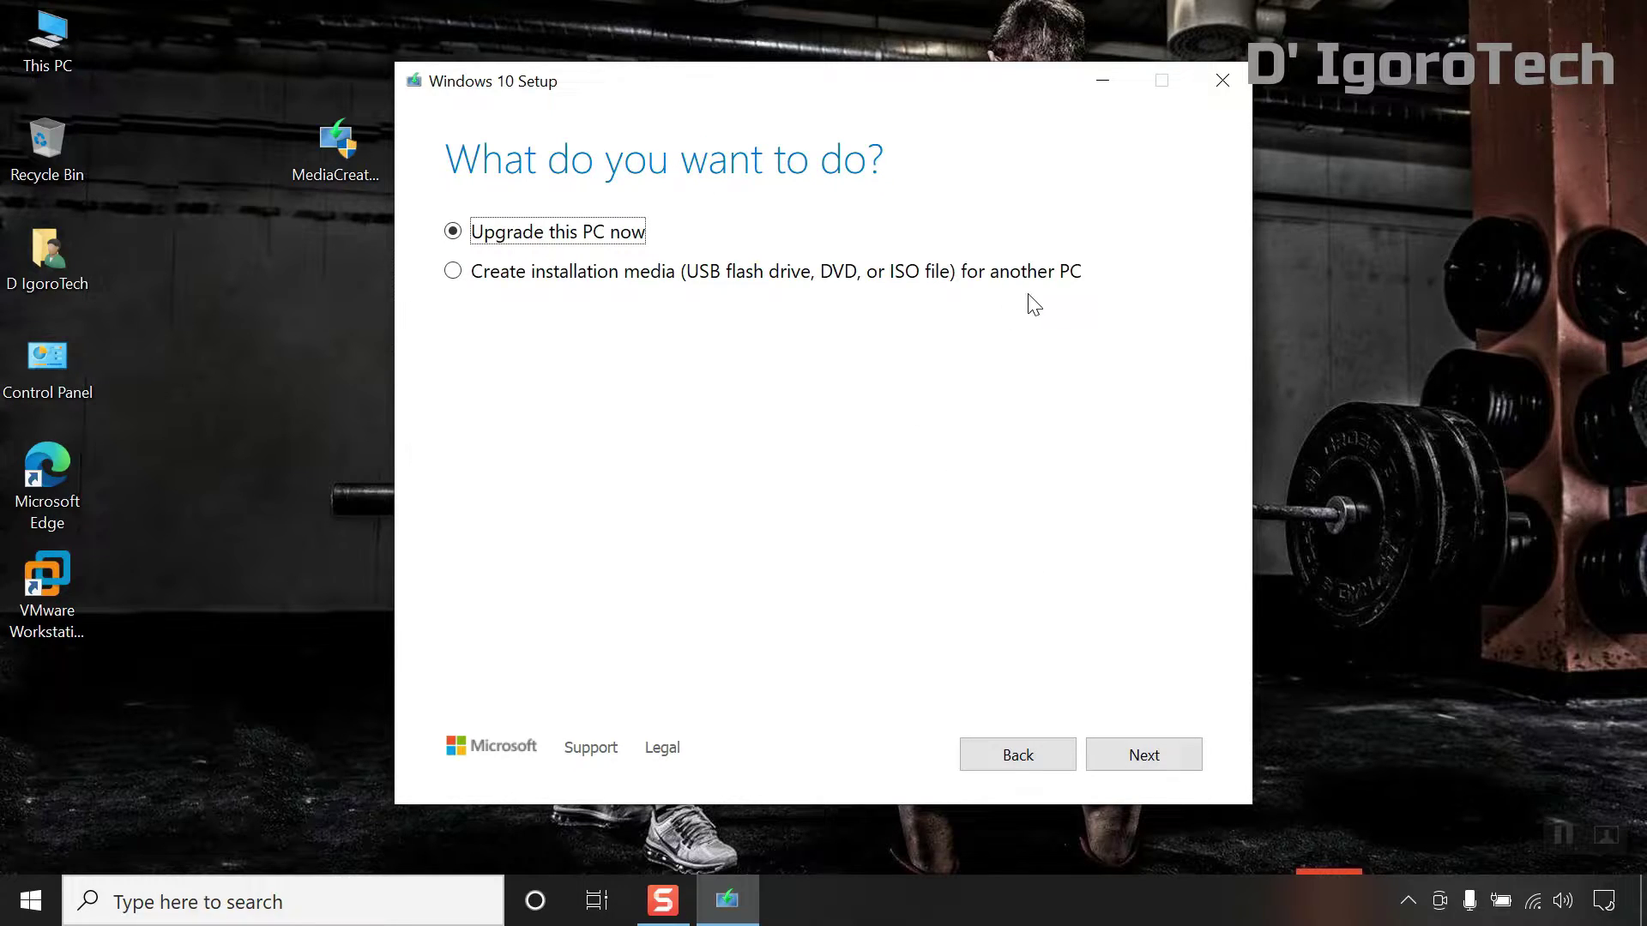
left_click(515, 284)
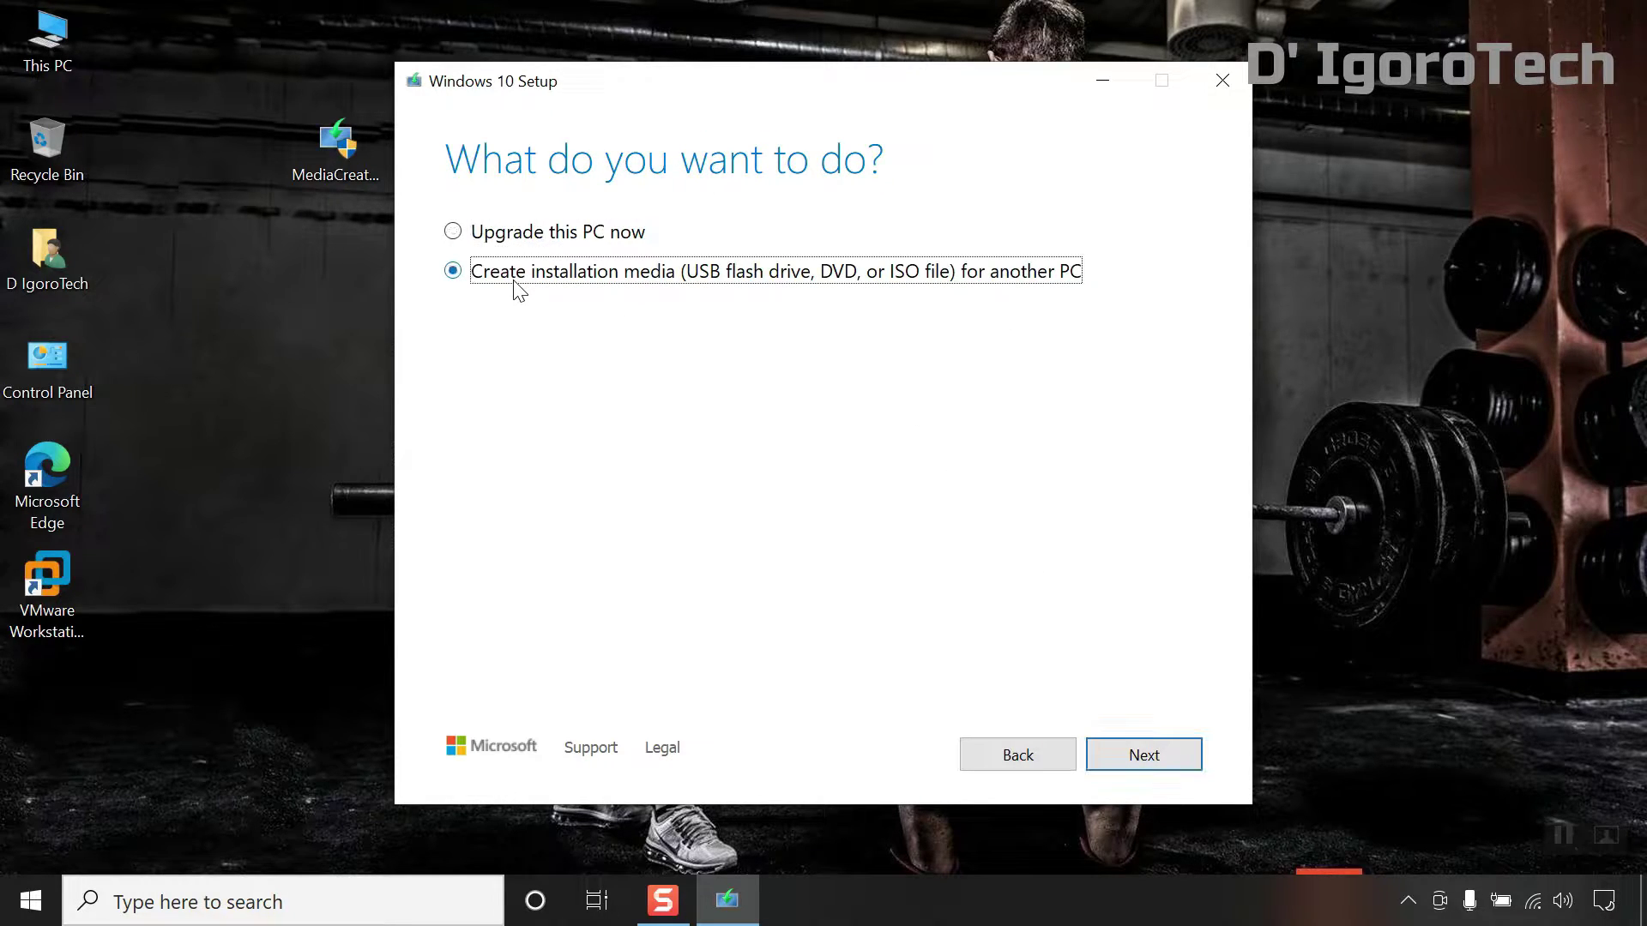
left_click(1131, 758)
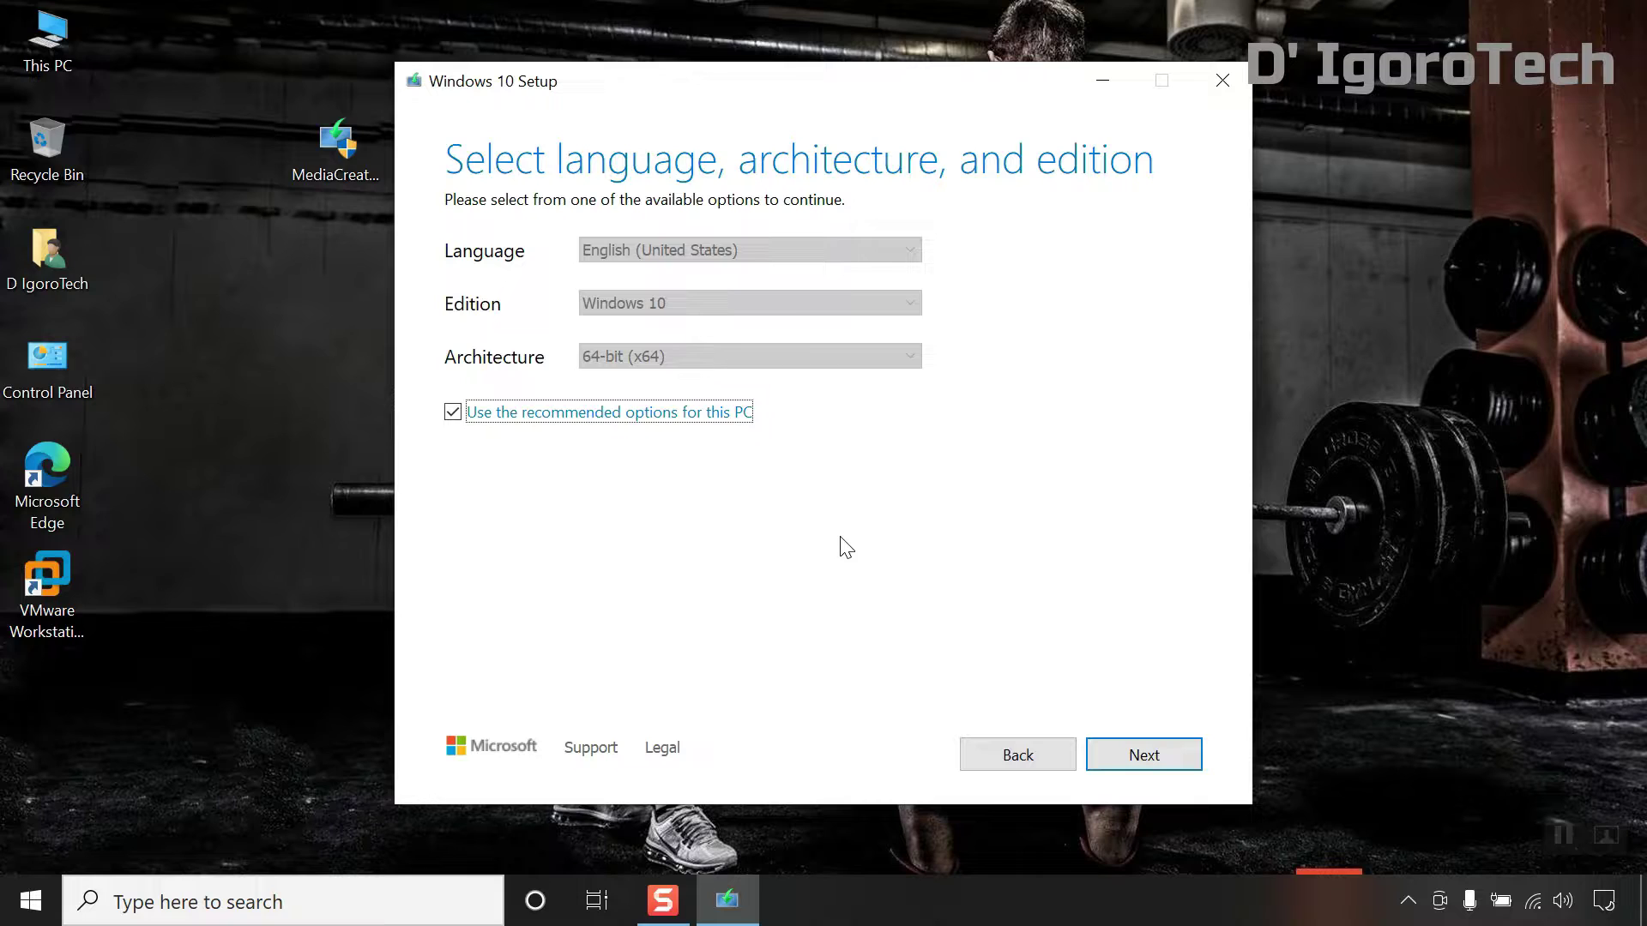
left_click(559, 414)
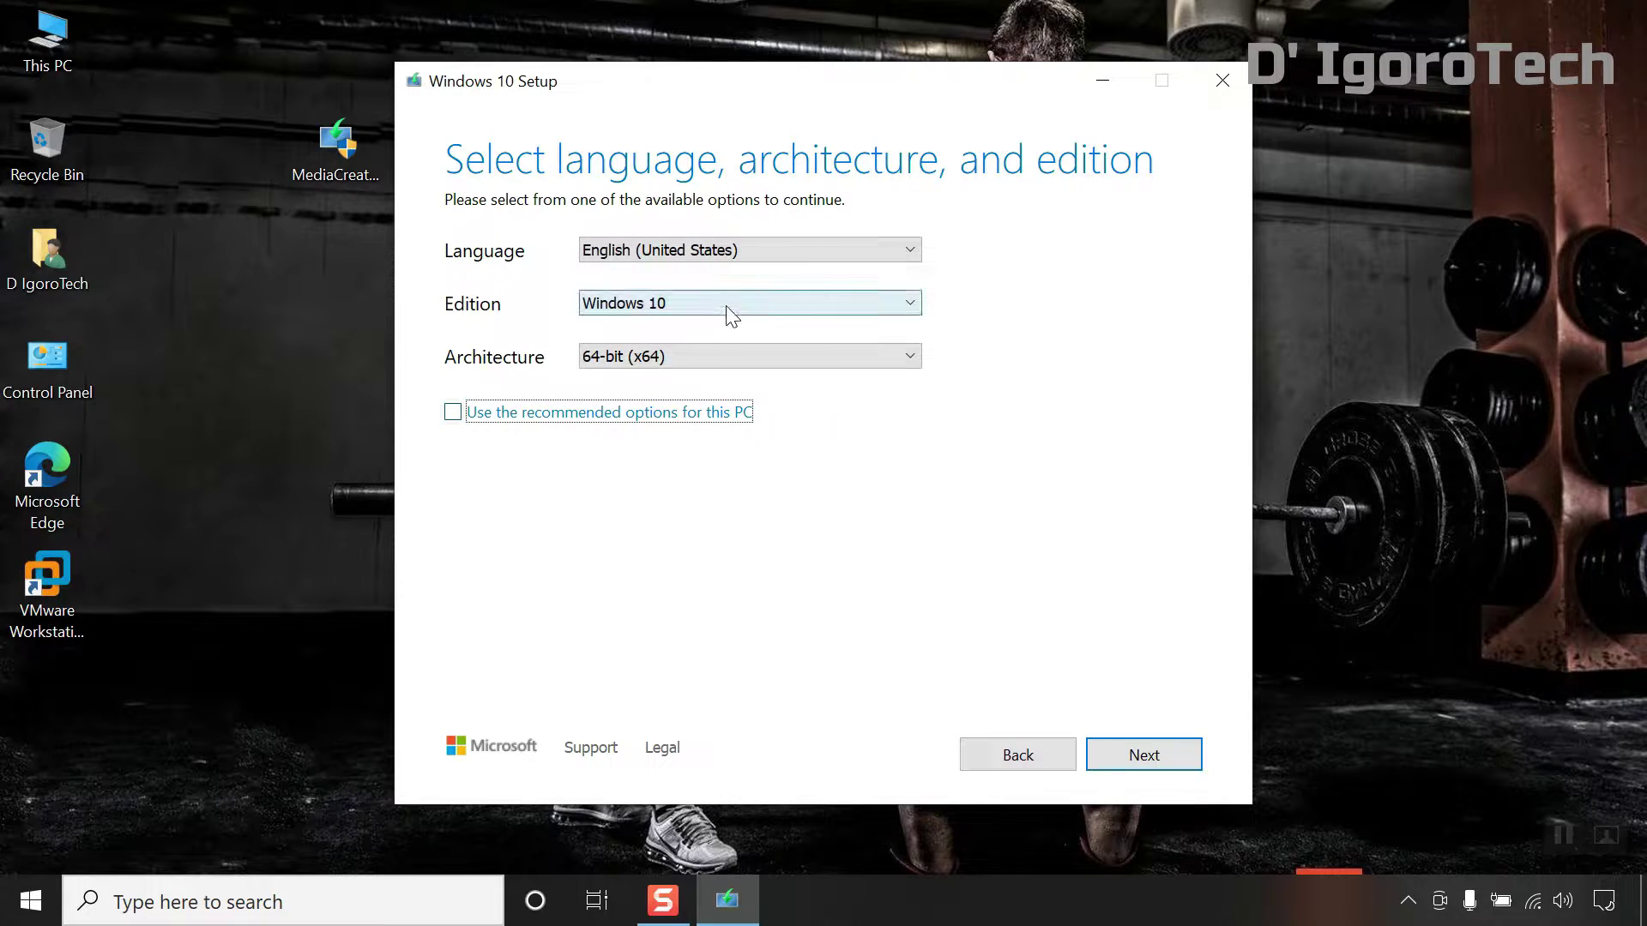
left_click(699, 358)
left_click(704, 368)
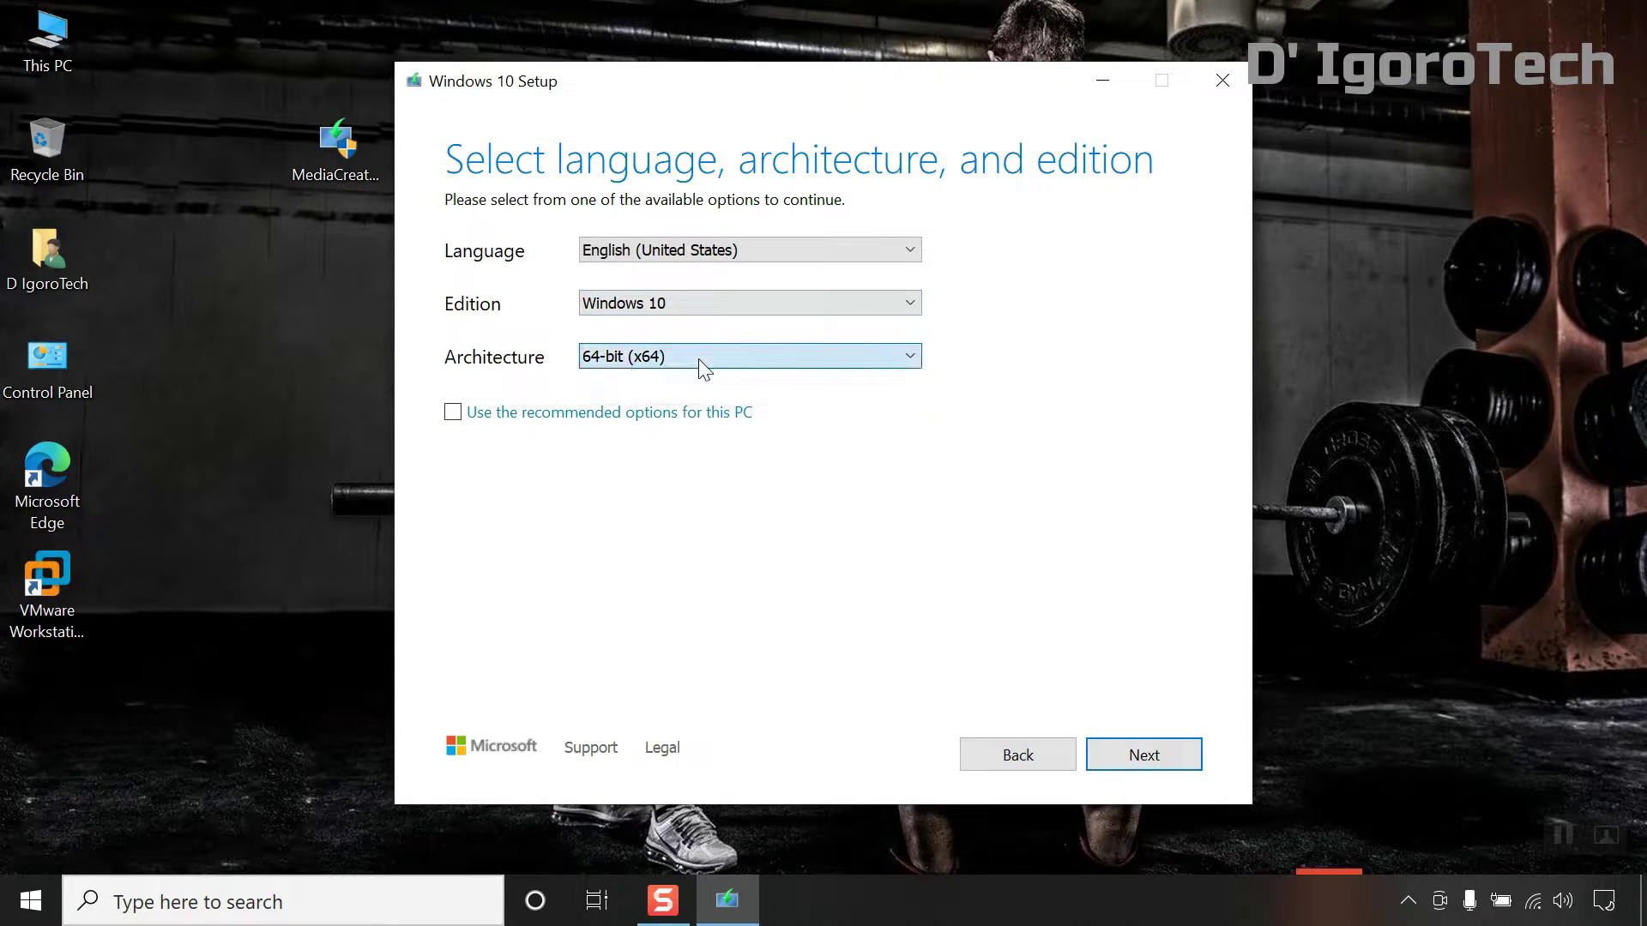
left_click(690, 256)
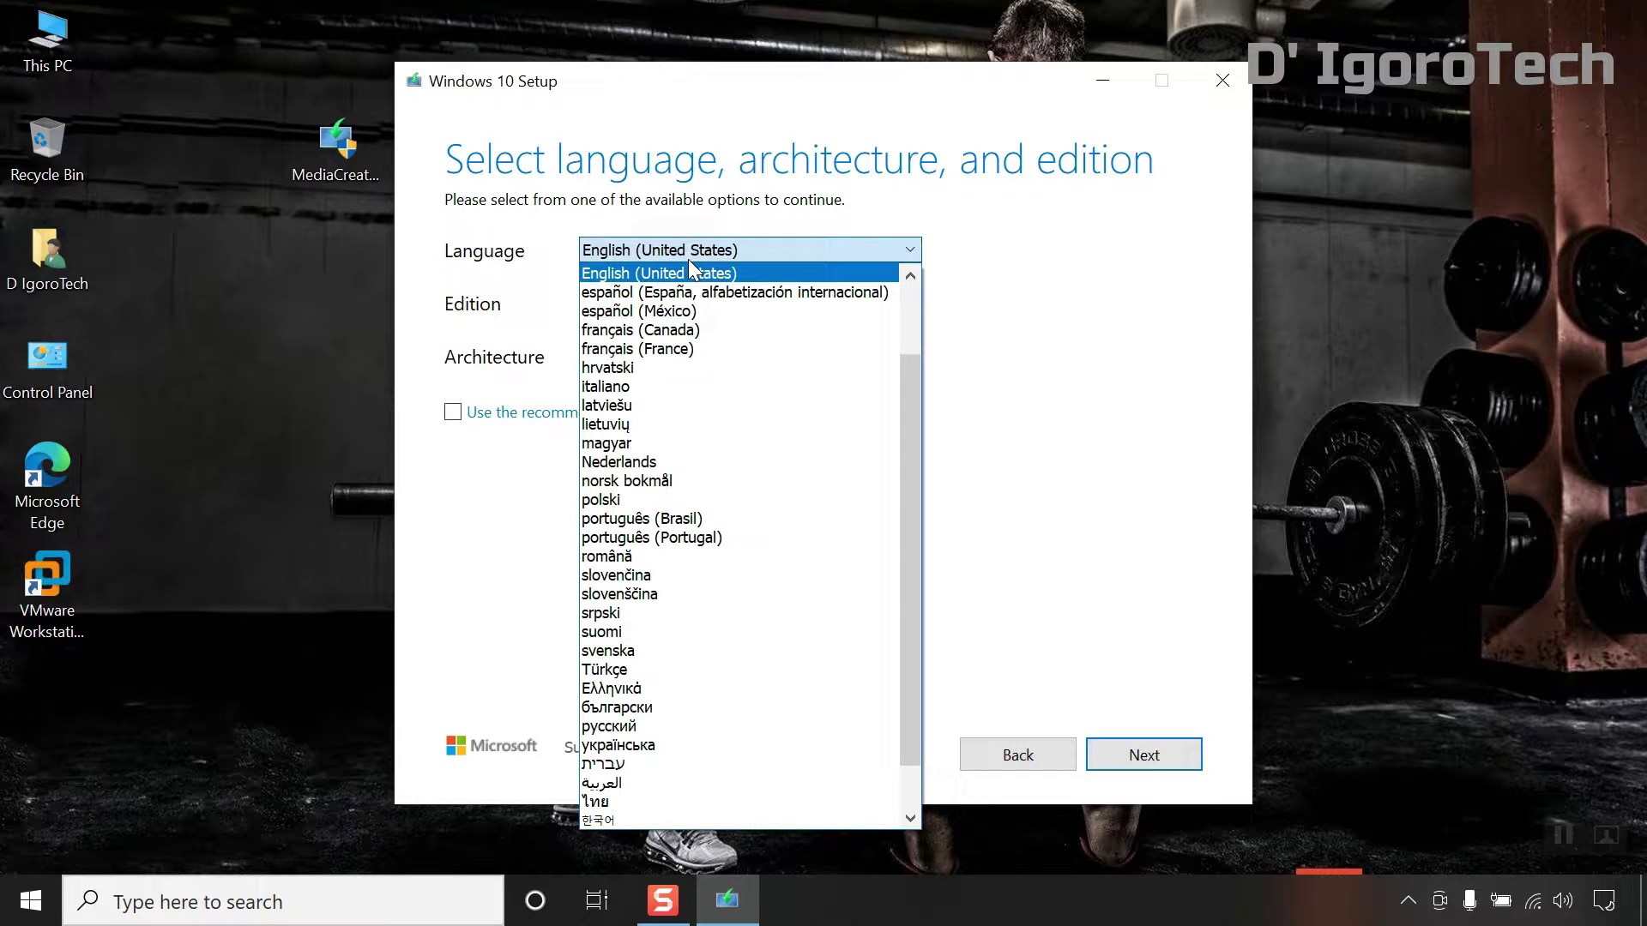
left_click(689, 262)
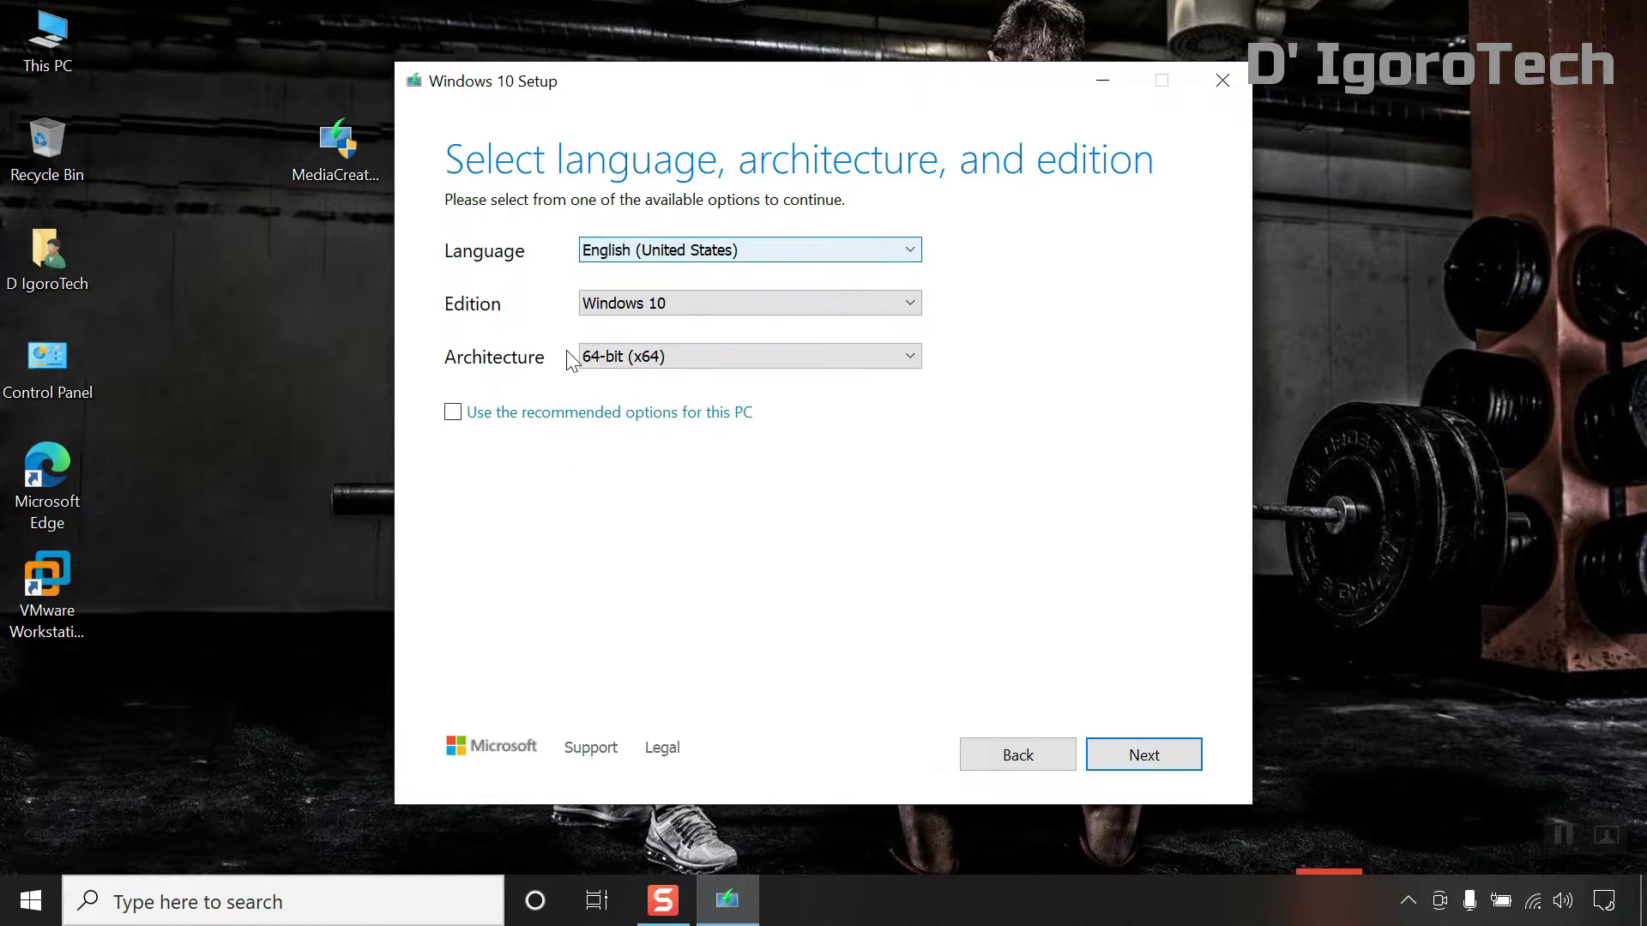
left_click(486, 403)
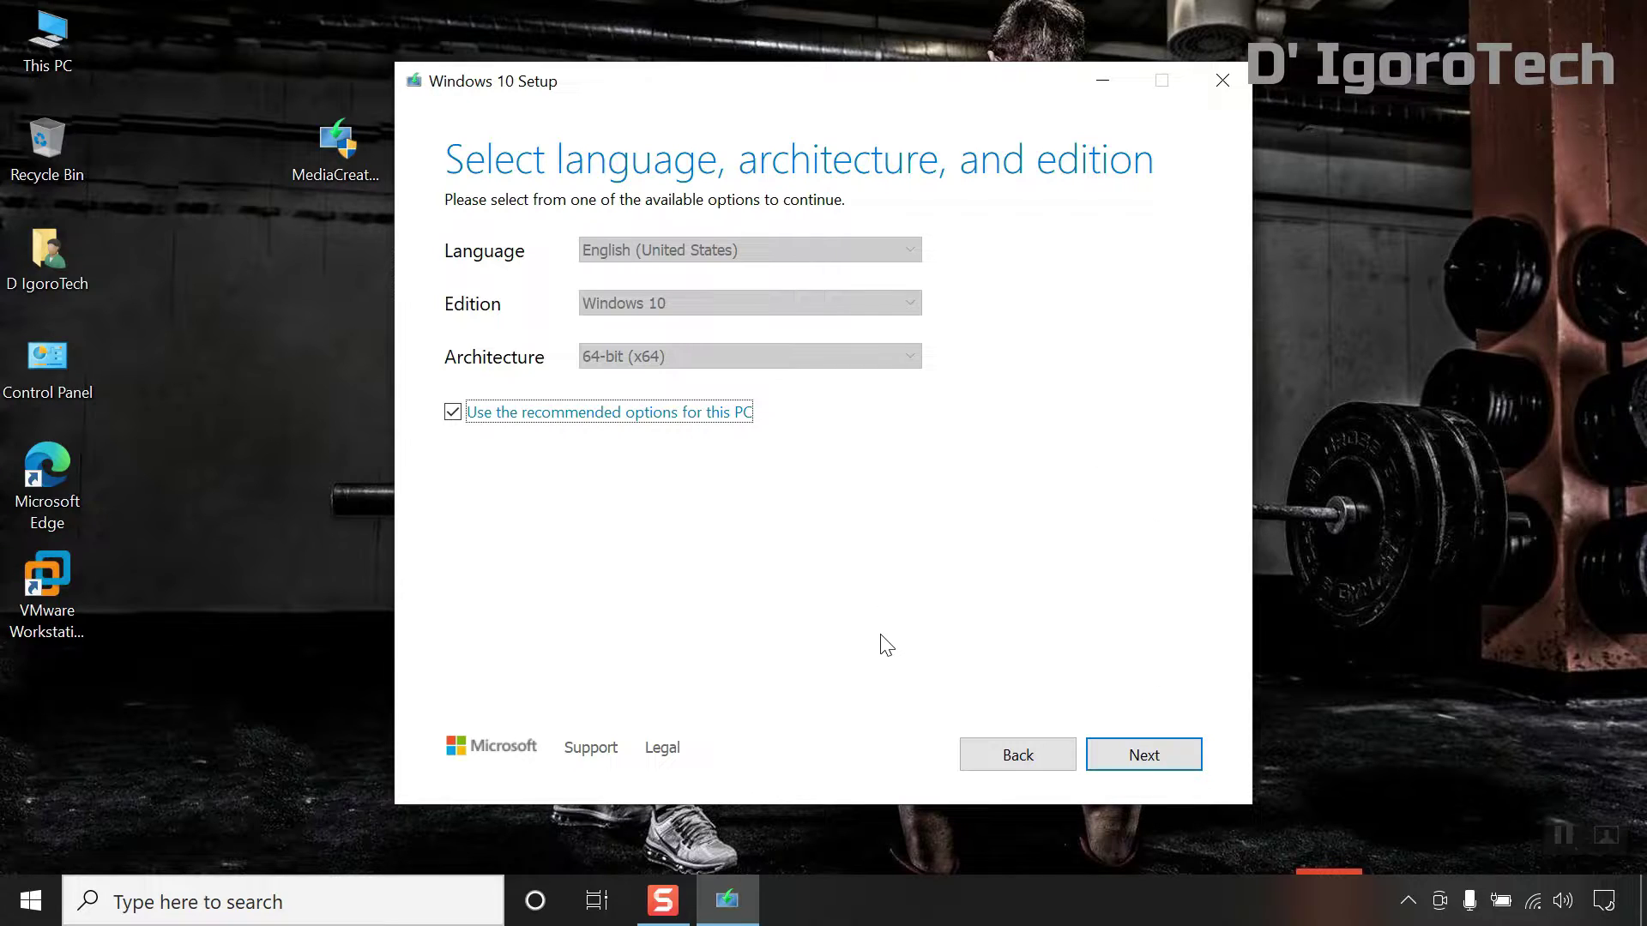
Step: Keep the recommended language, edition and architecture, and create the media on the USB flash drive E:
left_click(1139, 758)
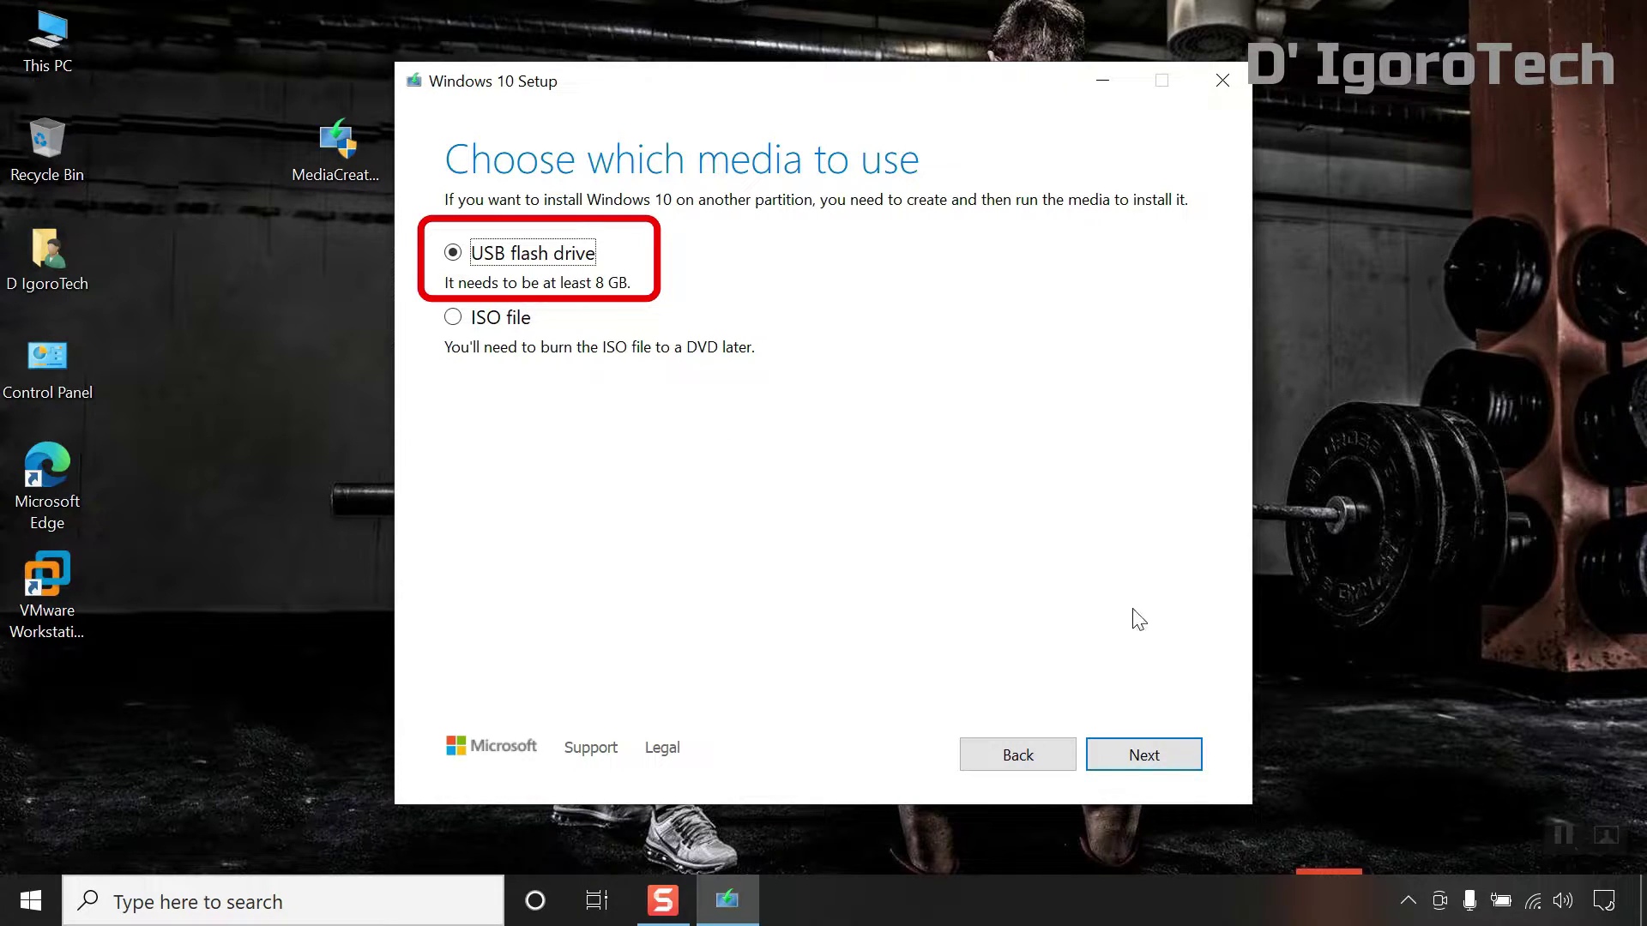
left_click(1137, 762)
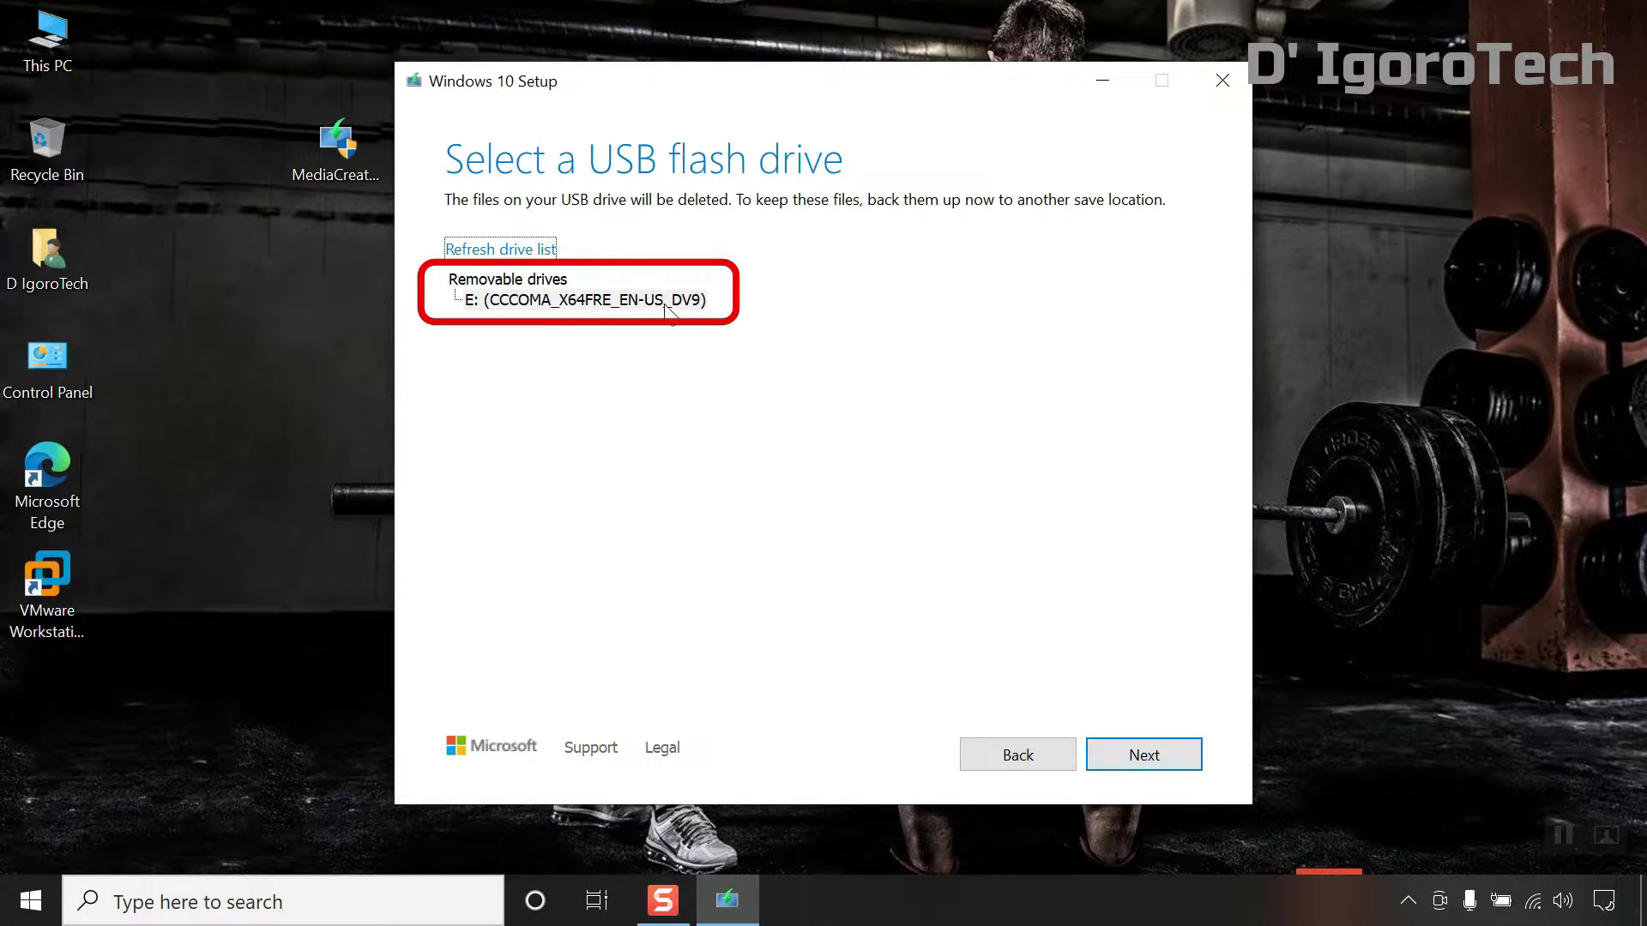
left_click(1169, 755)
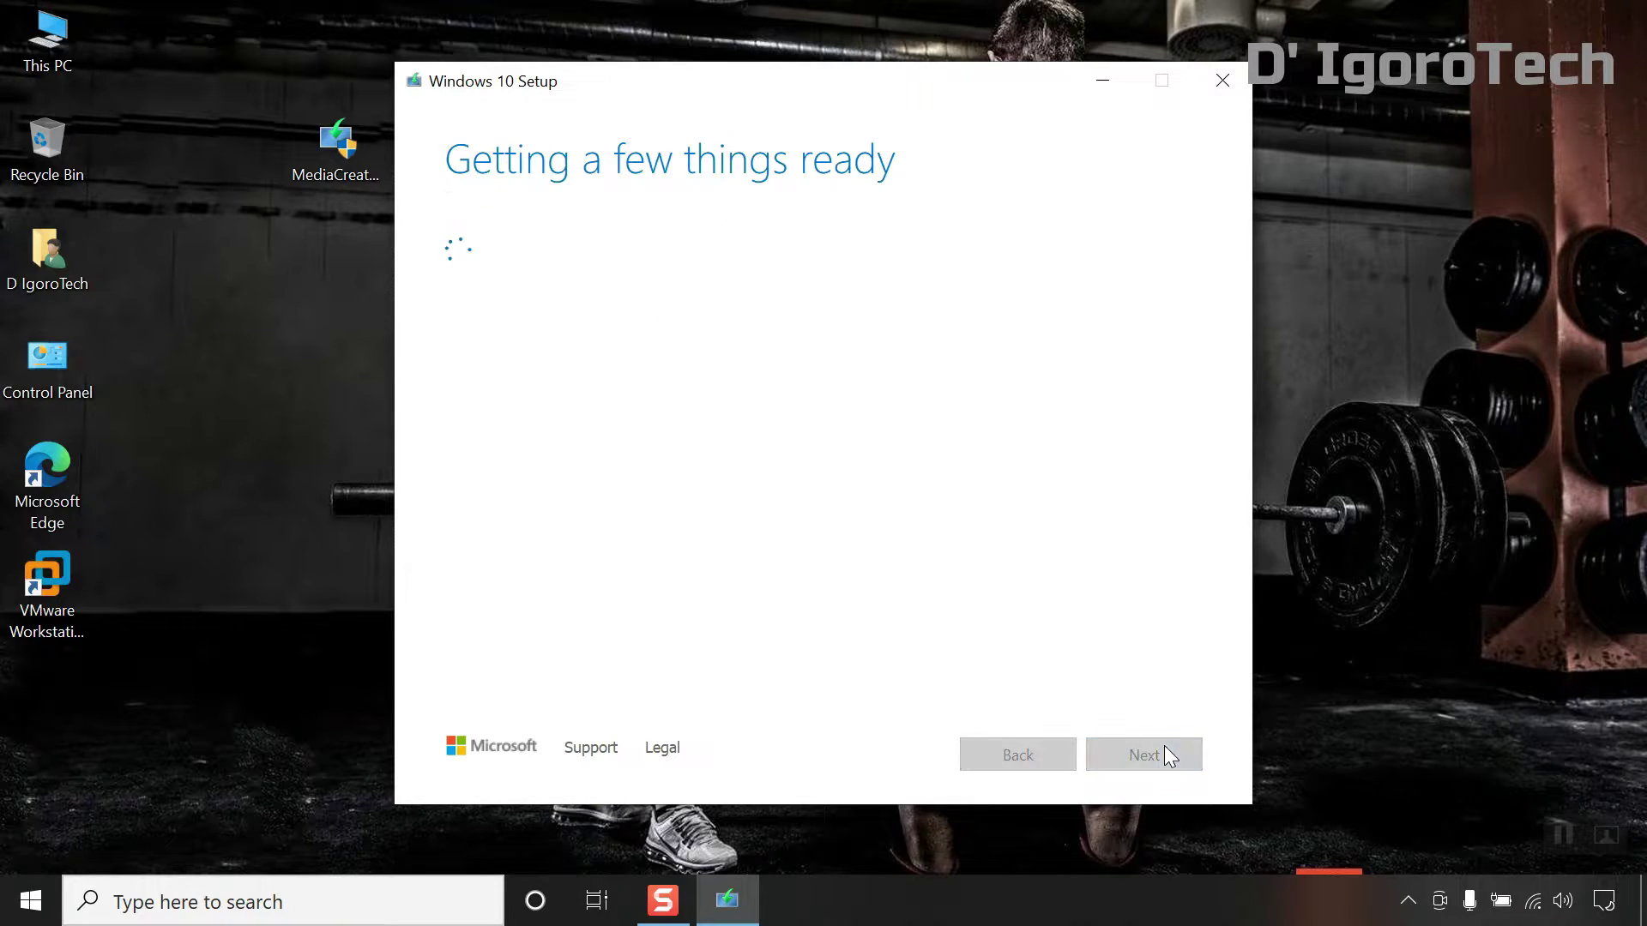
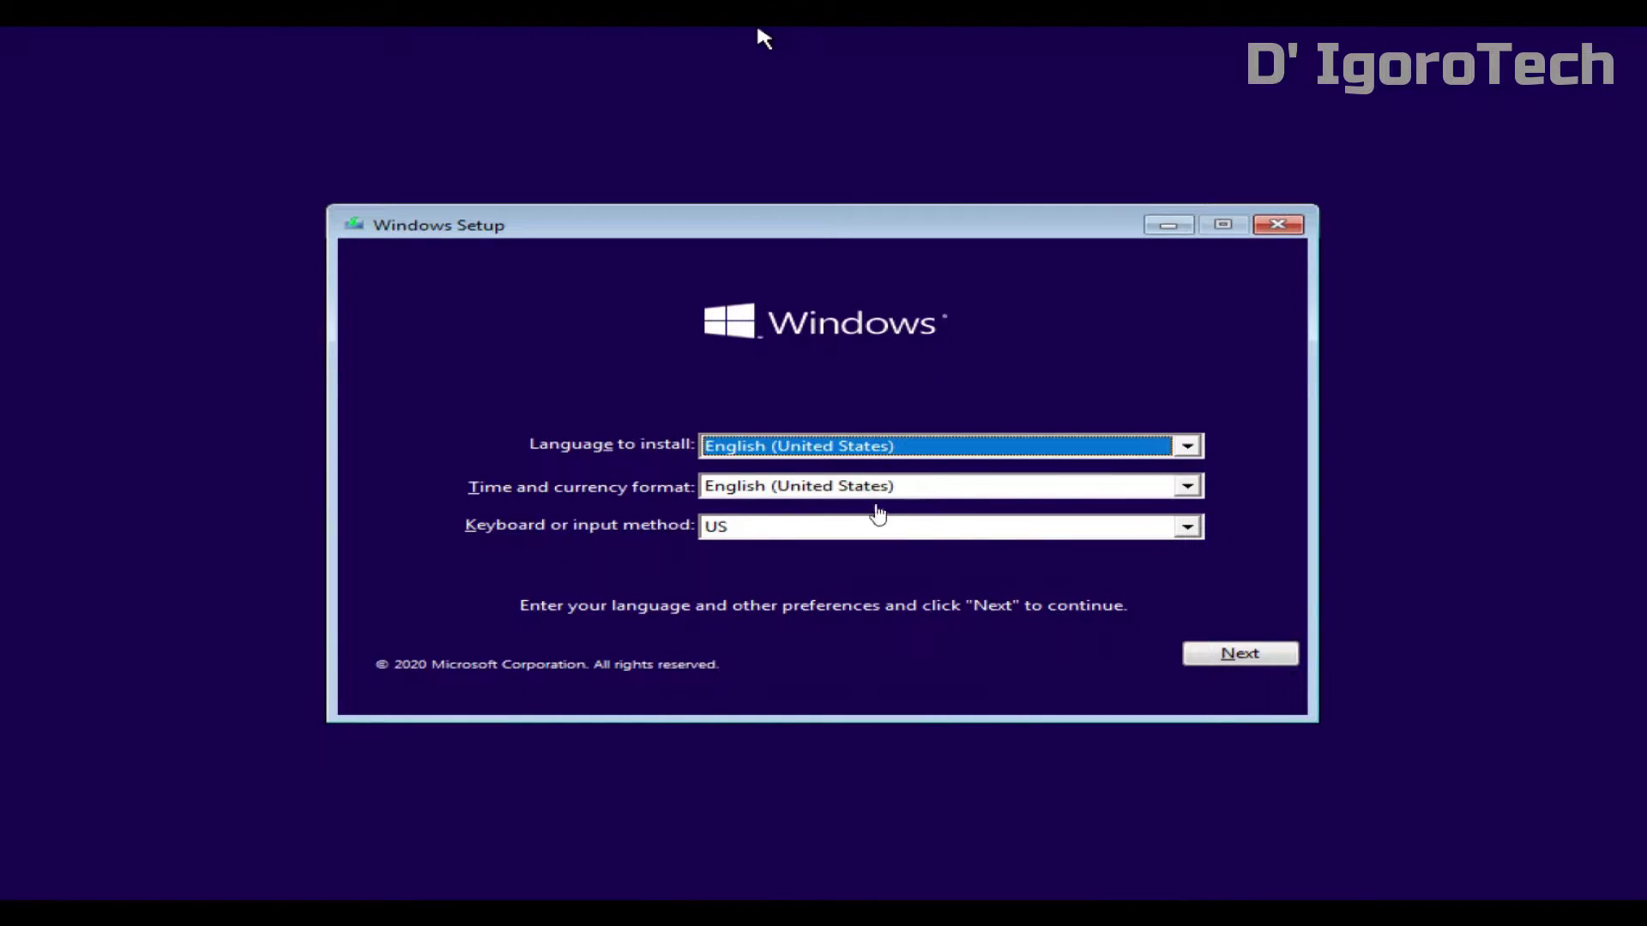
Step: Start the installation with English (United States) settings and no product key, selecting Windows 10 Pro as the operating system
left_click(1244, 657)
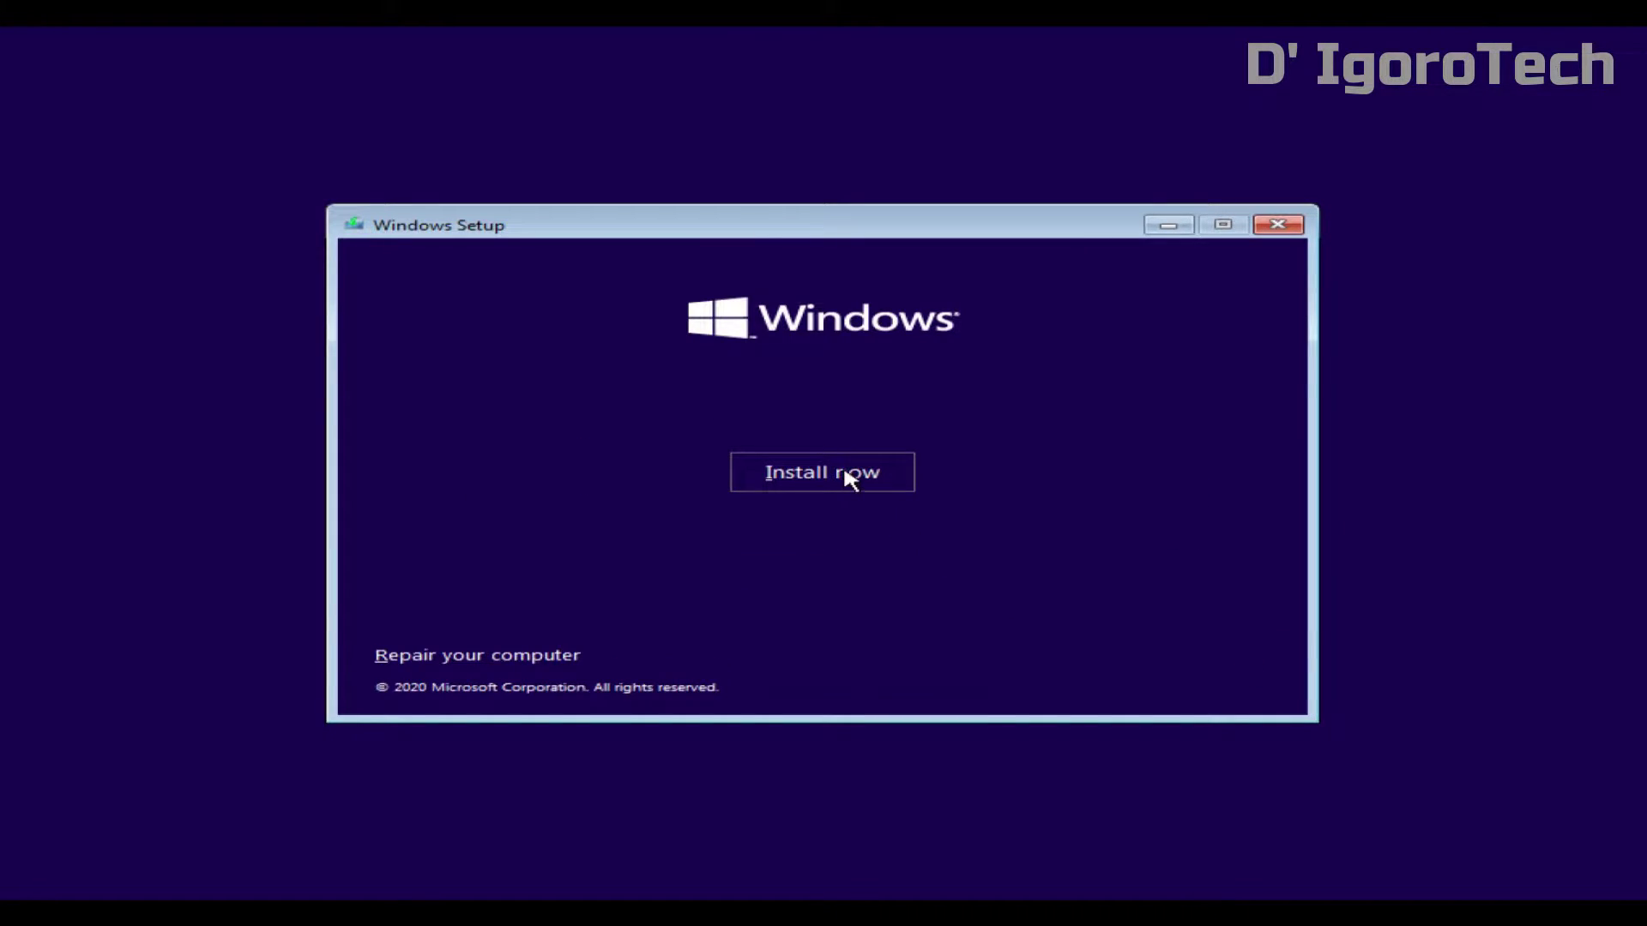
left_click(848, 477)
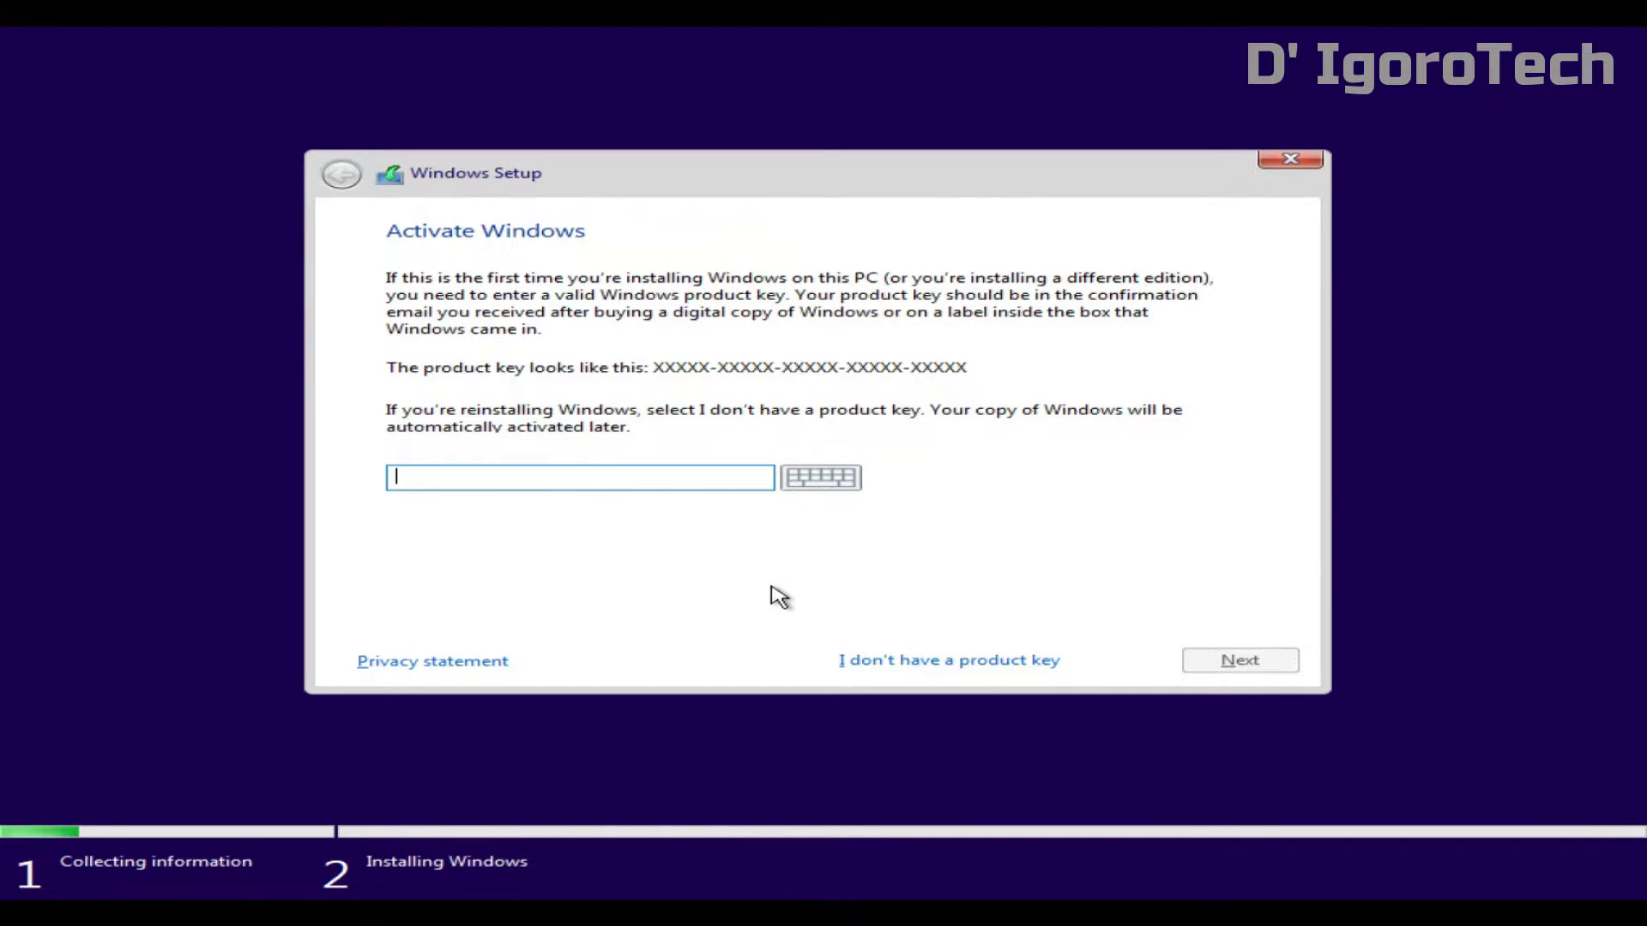
left_click(873, 662)
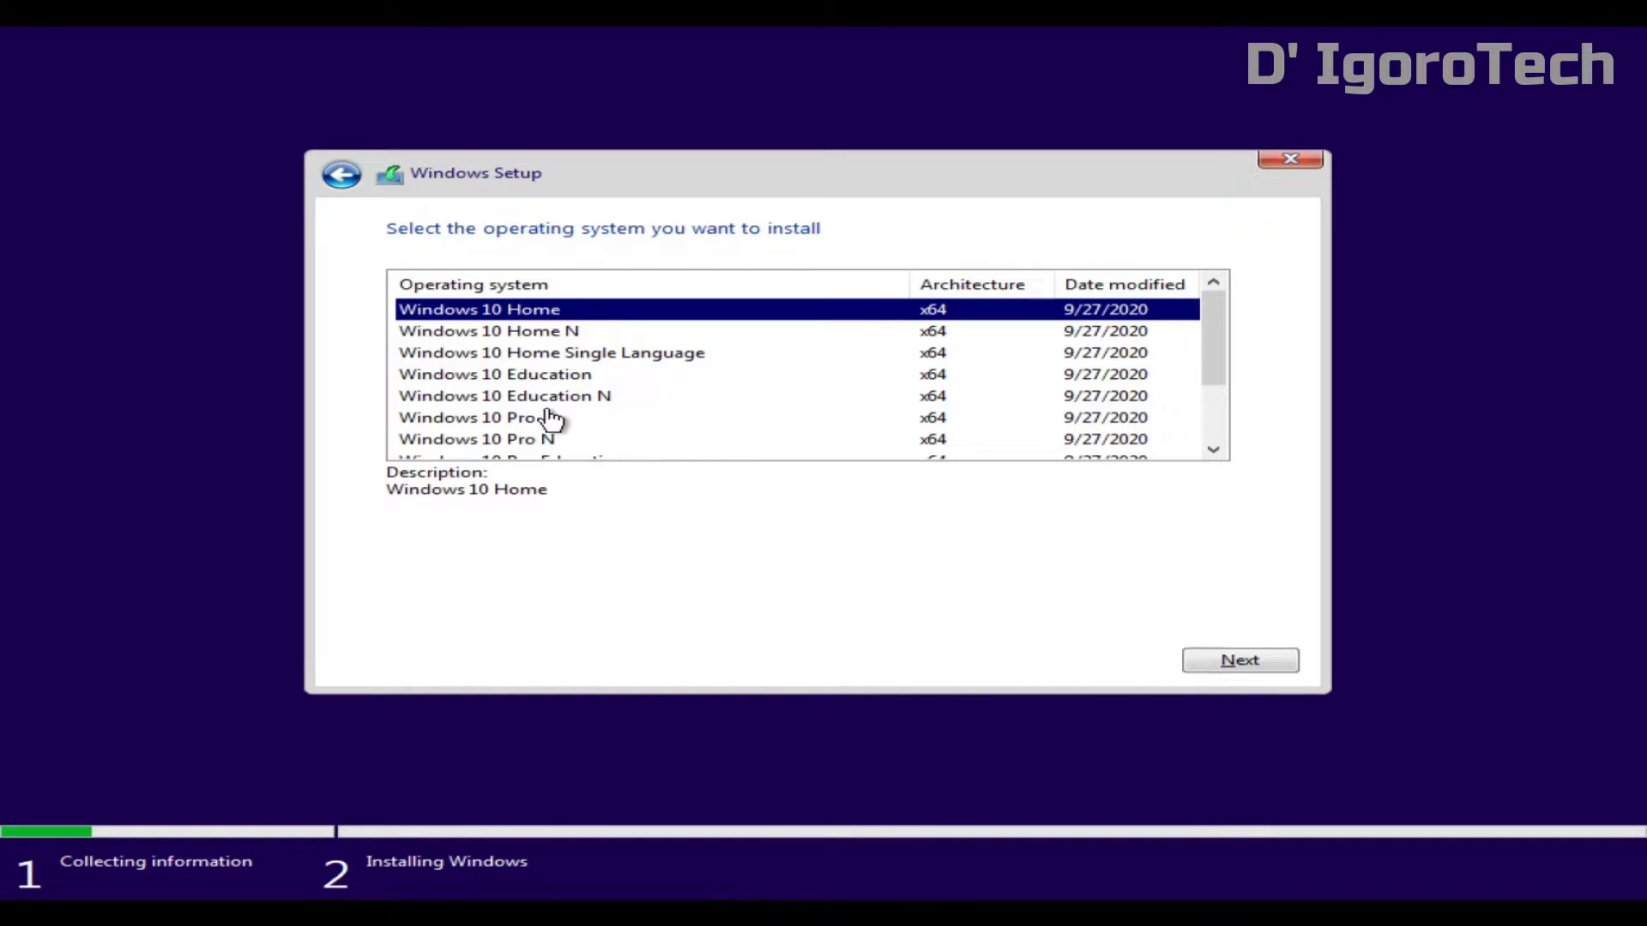
left_click(515, 422)
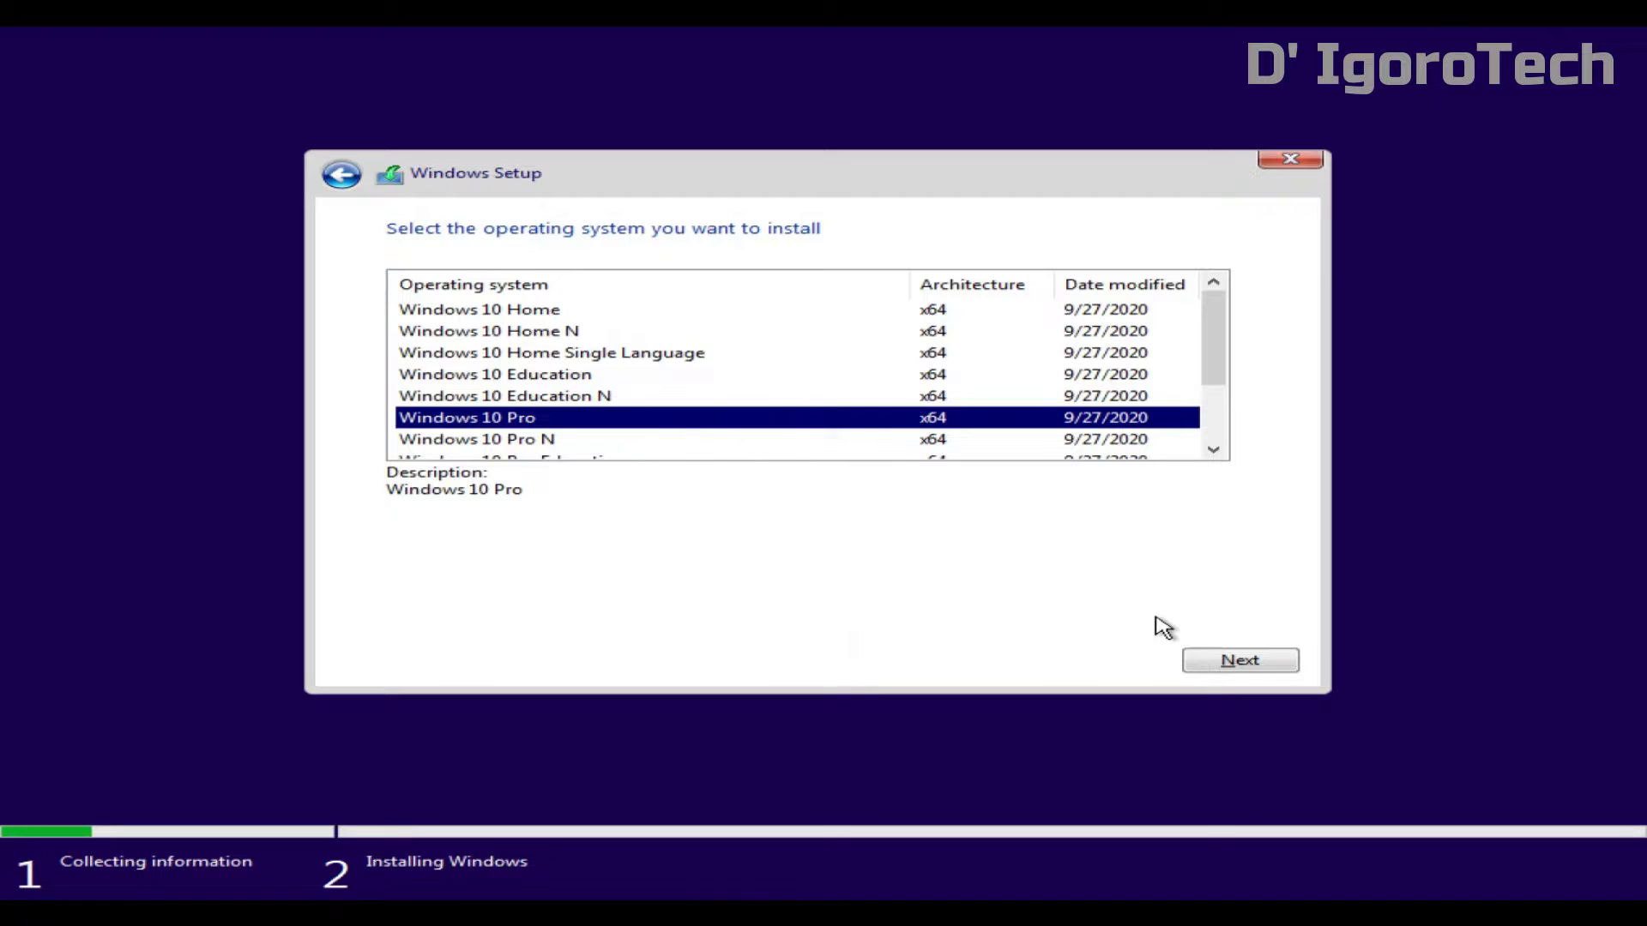
left_click(1228, 667)
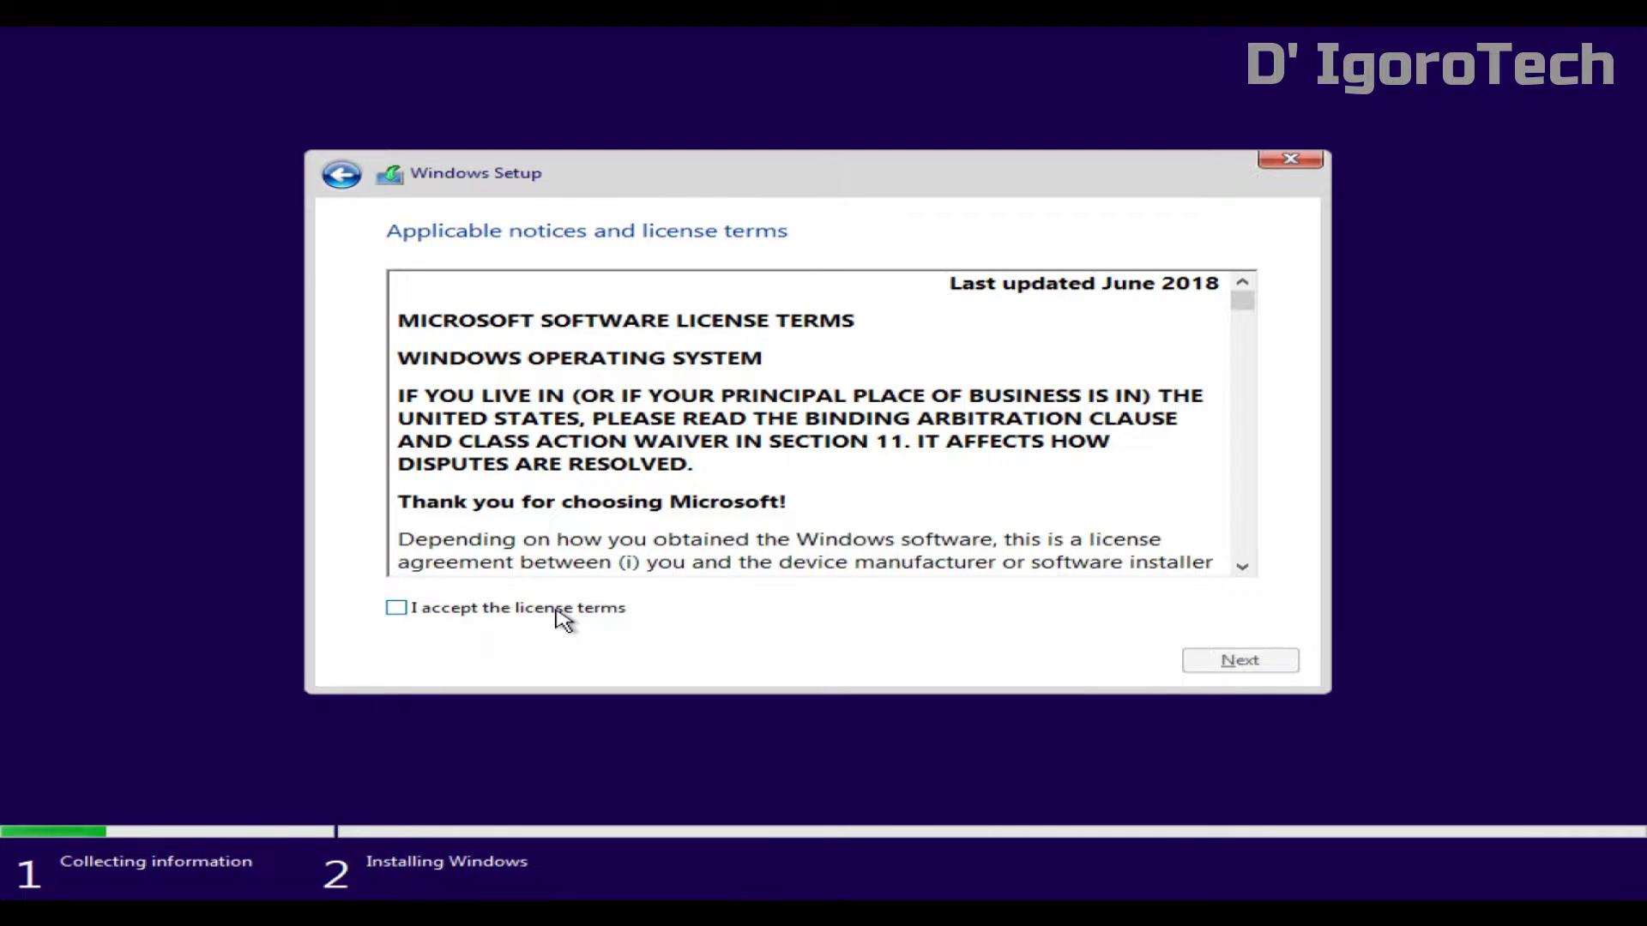
Step: Accept the Windows license terms and choose the Custom: Install Windows only (advanced) installation type
left_click(557, 611)
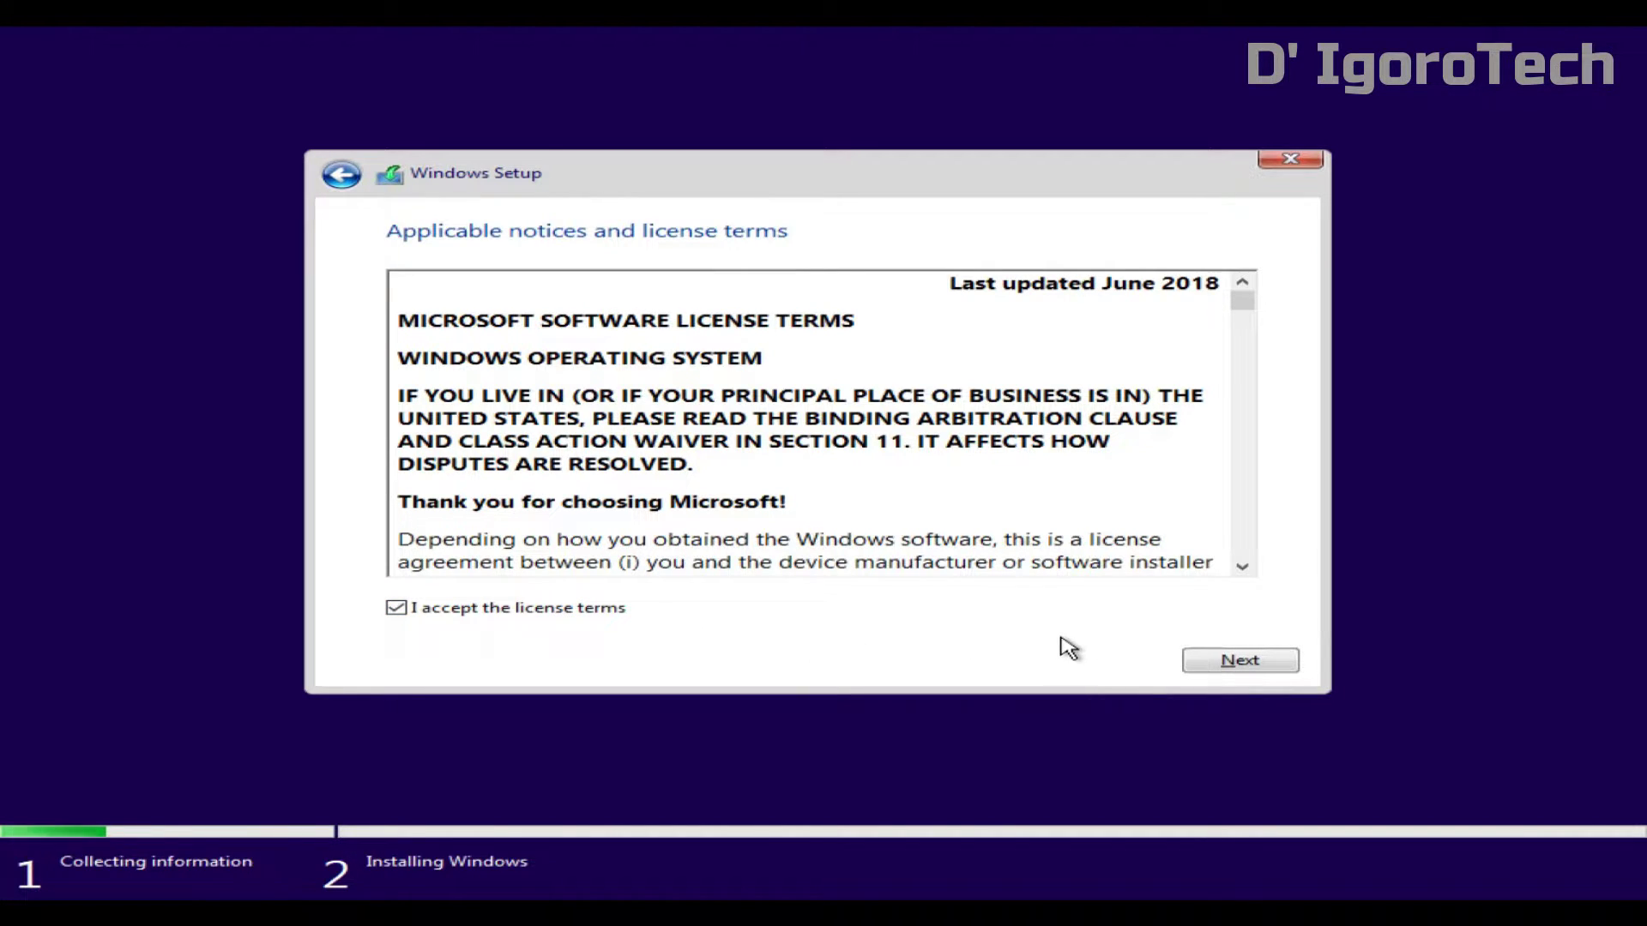
left_click(1234, 665)
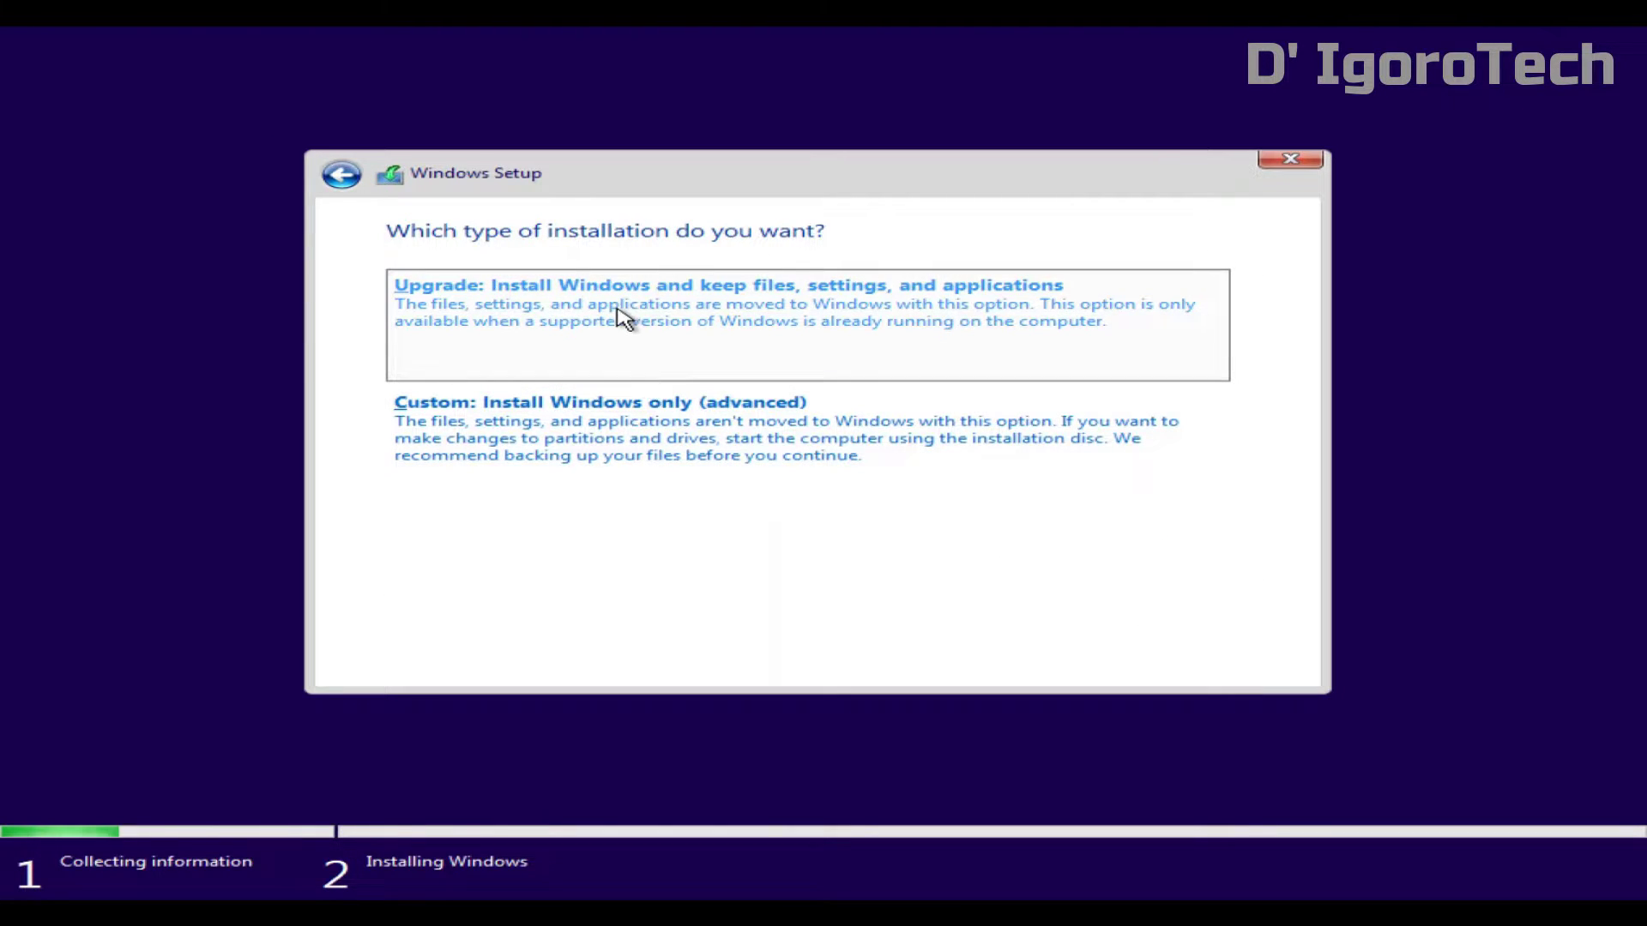
left_click(602, 448)
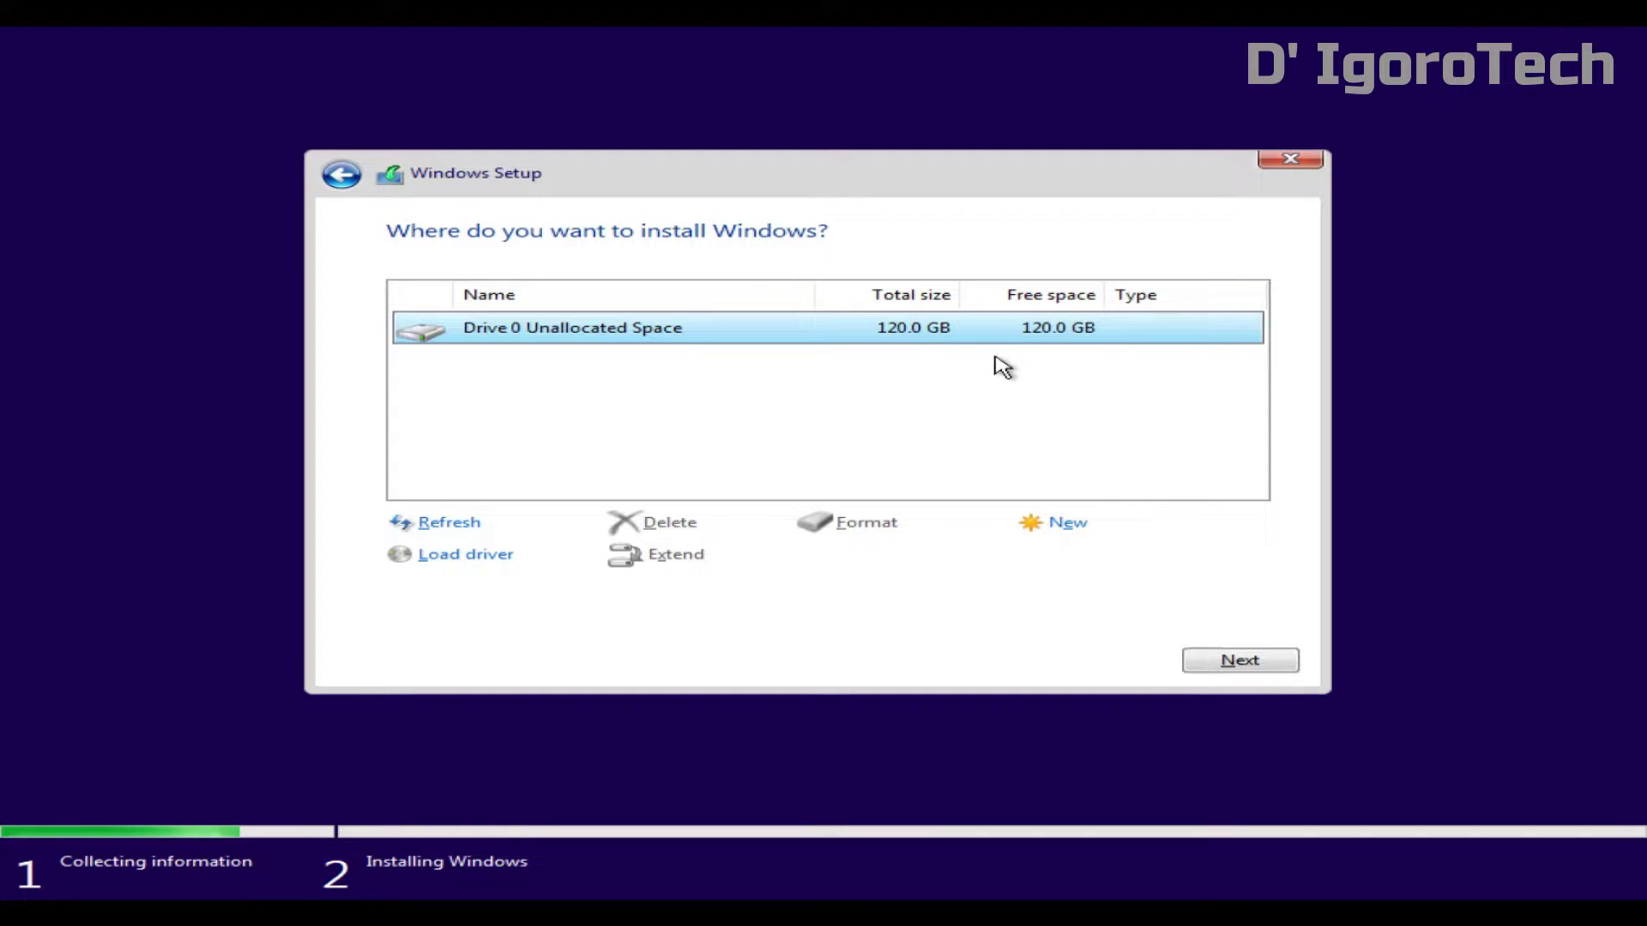
Step: Create a new 102500 MB partition from the unallocated space on Drive 0
left_click(1070, 530)
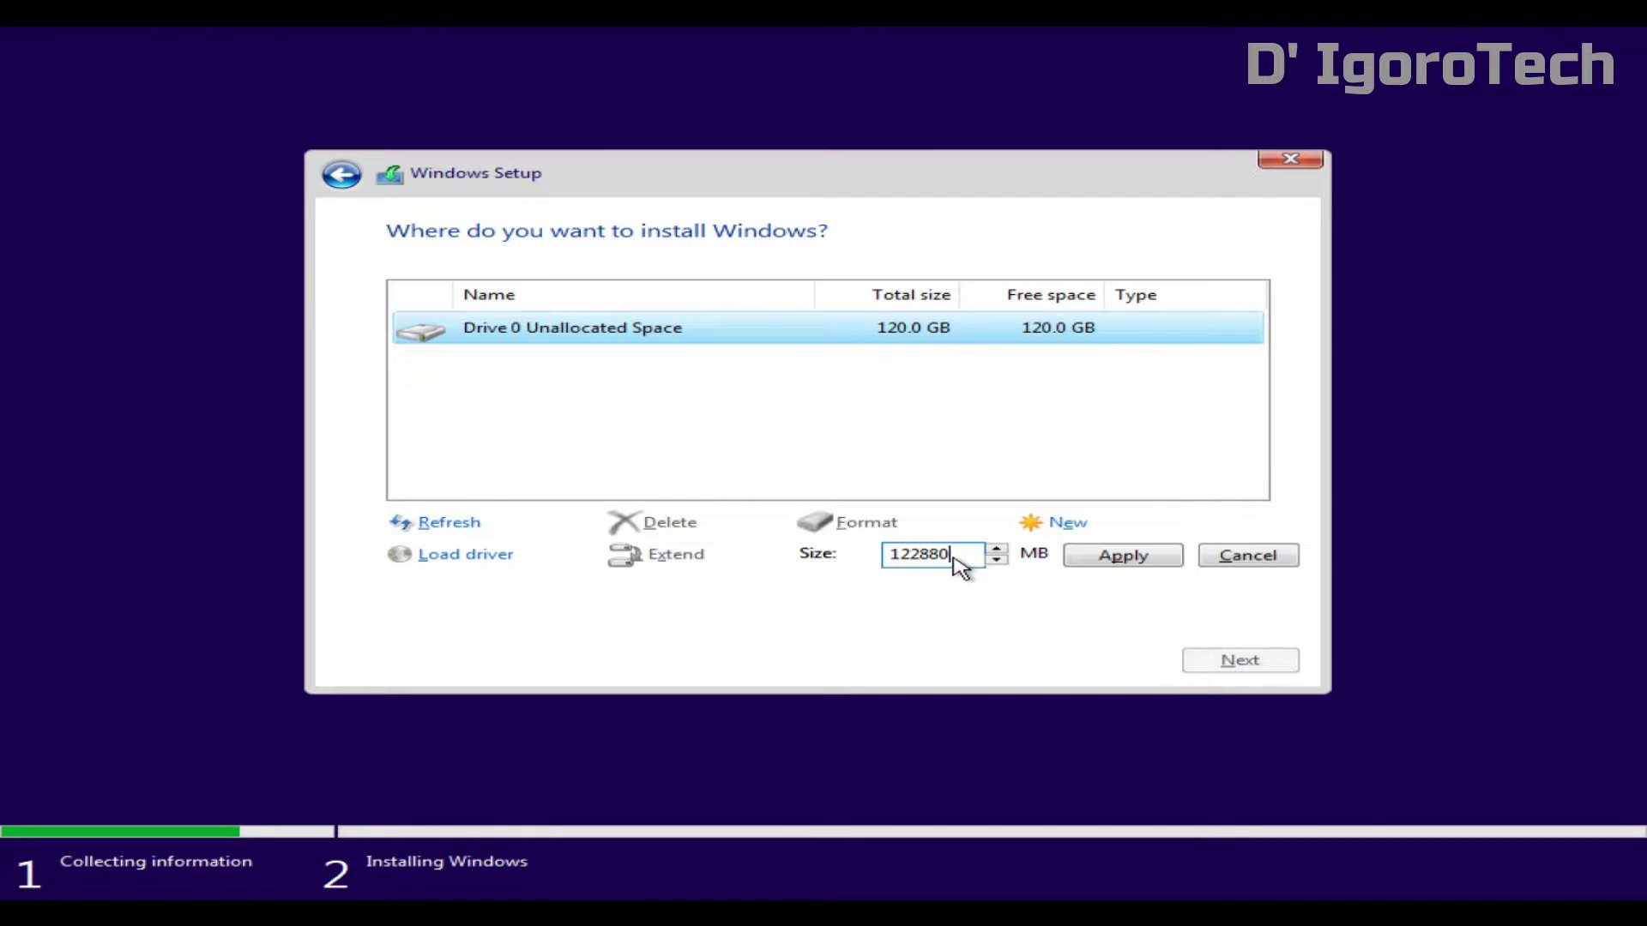
left_click_drag(930, 555, 904, 557)
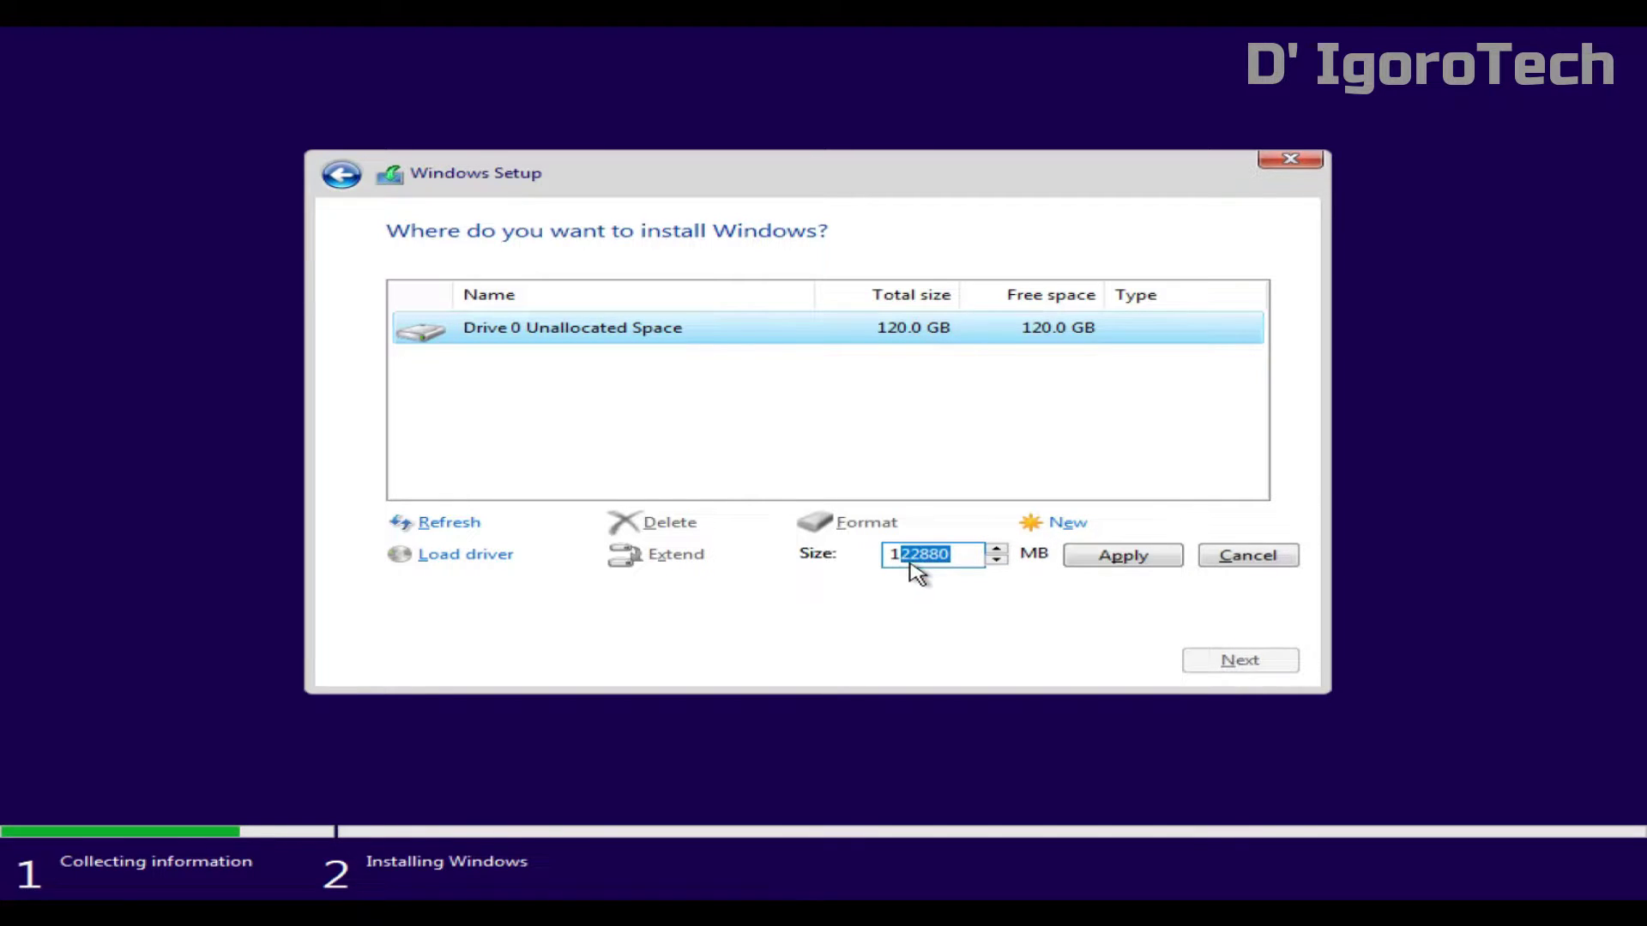
type("02500")
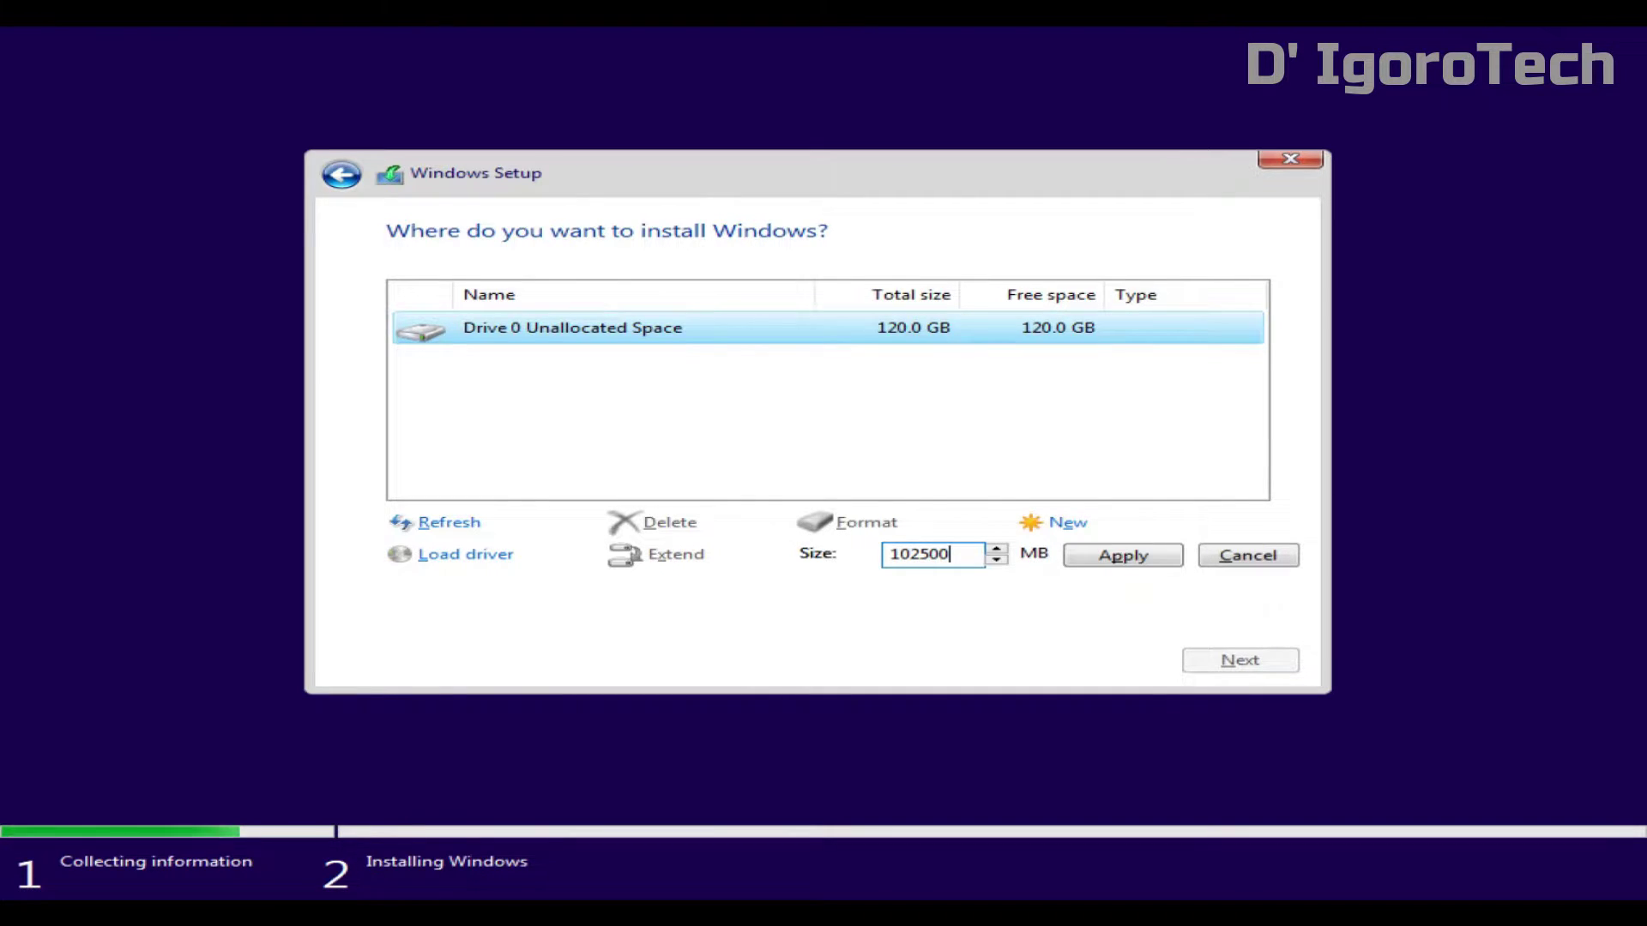
left_click(1106, 562)
left_click(1068, 559)
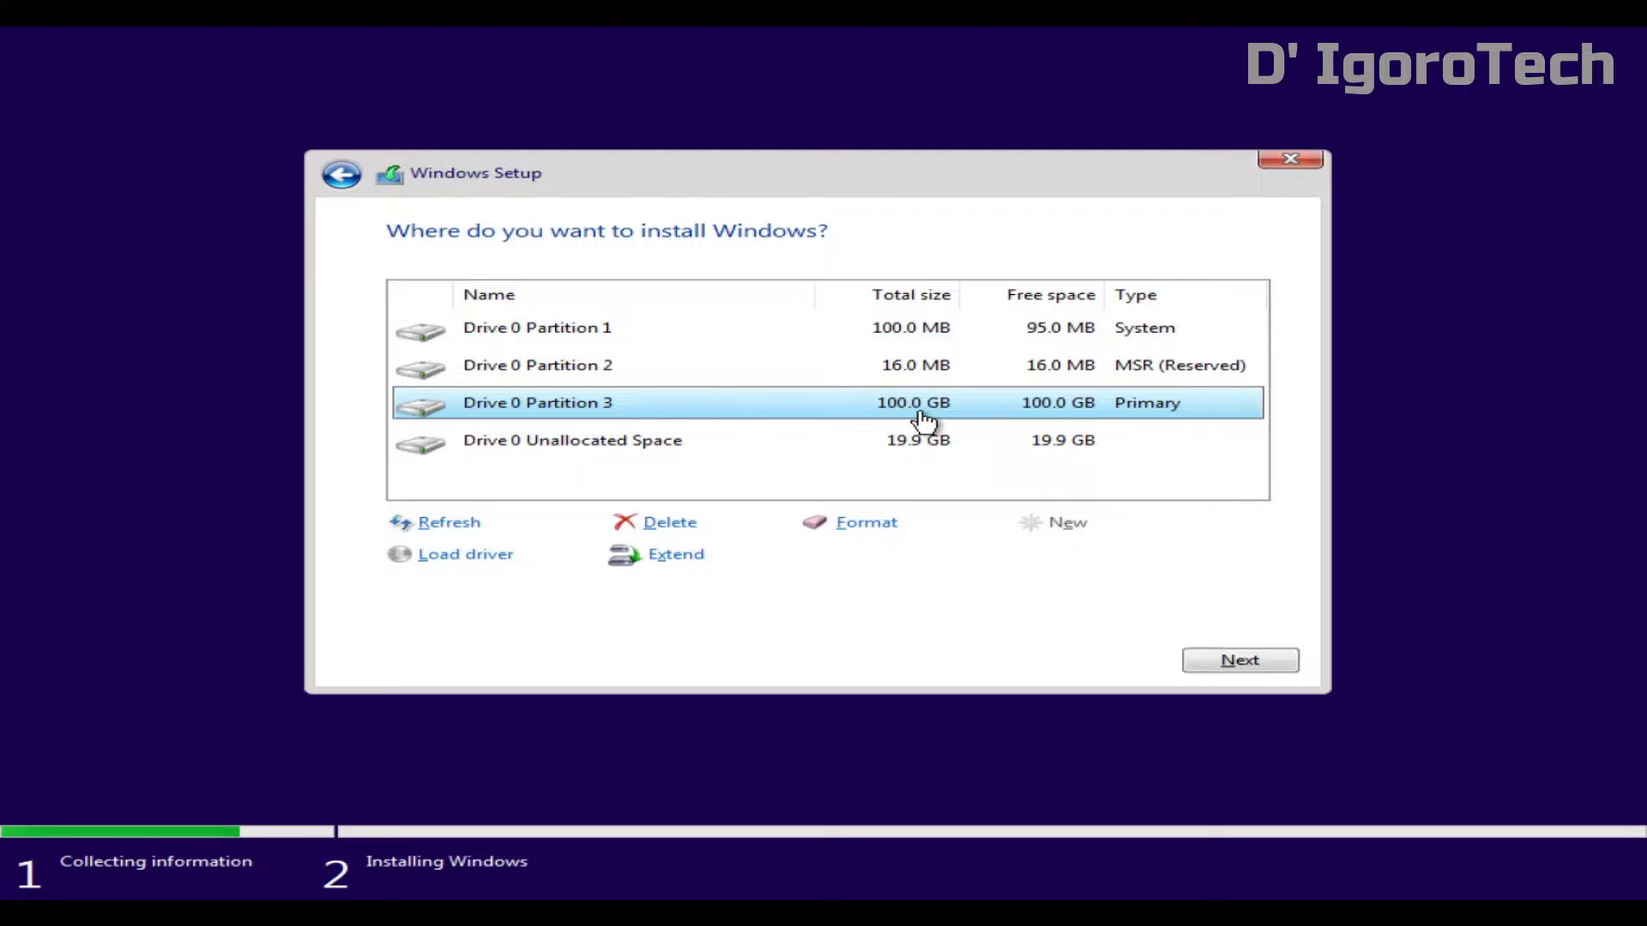
Step: Create a 20379 MB partition from all the remaining unallocated space on Drive 0
left_click(925, 342)
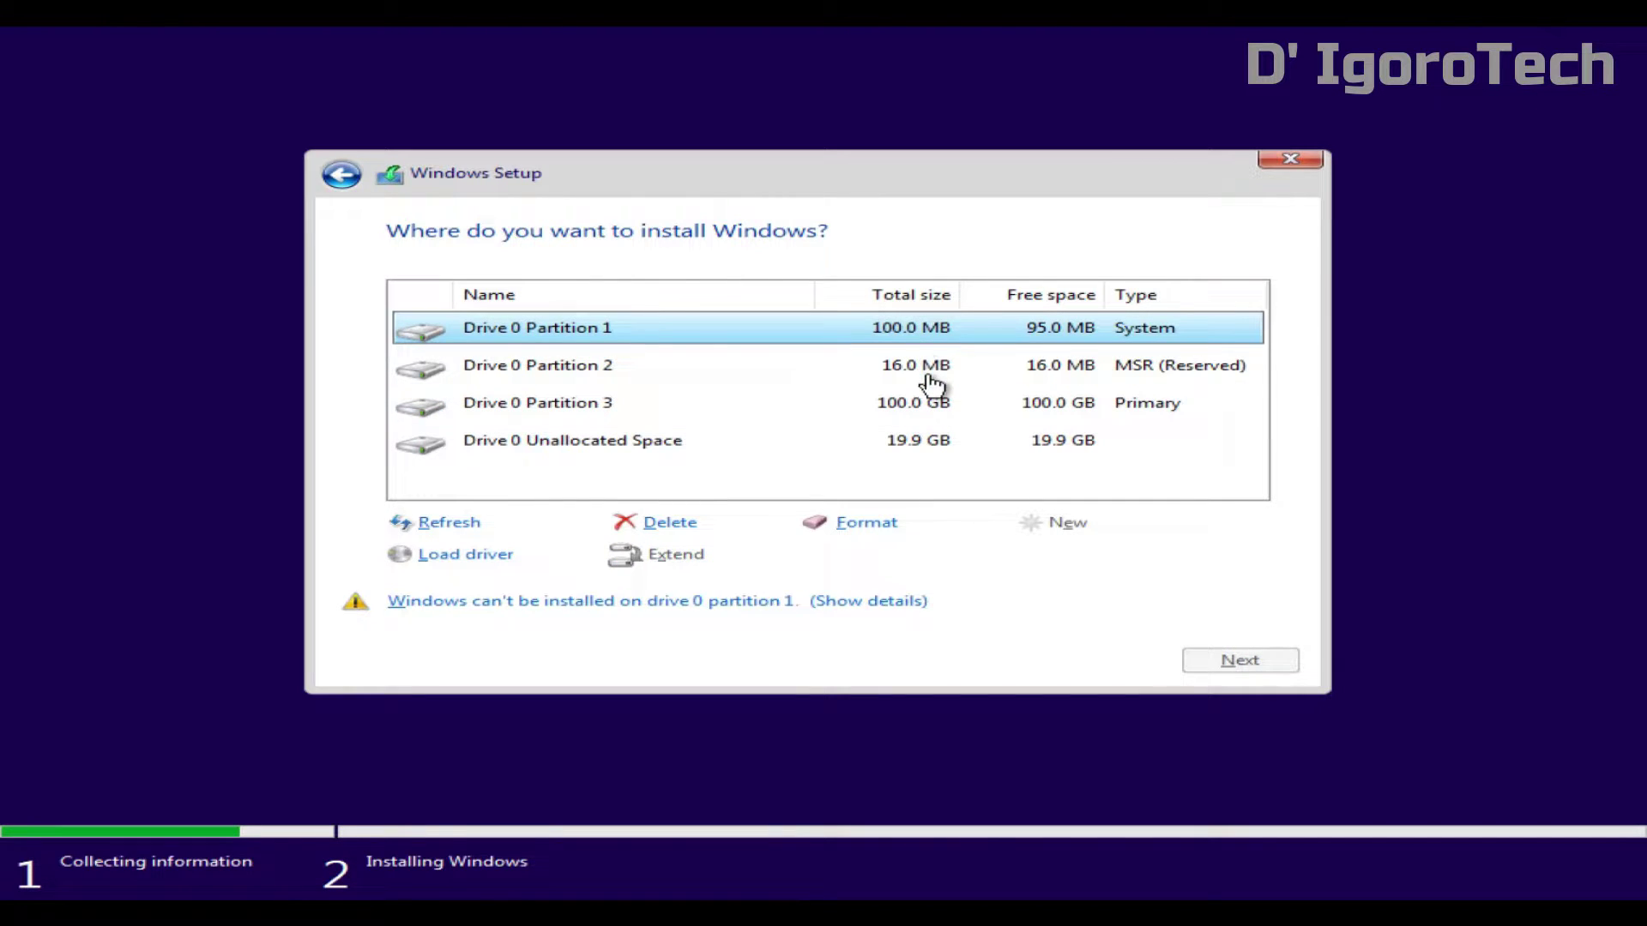
left_click(930, 375)
left_click(931, 408)
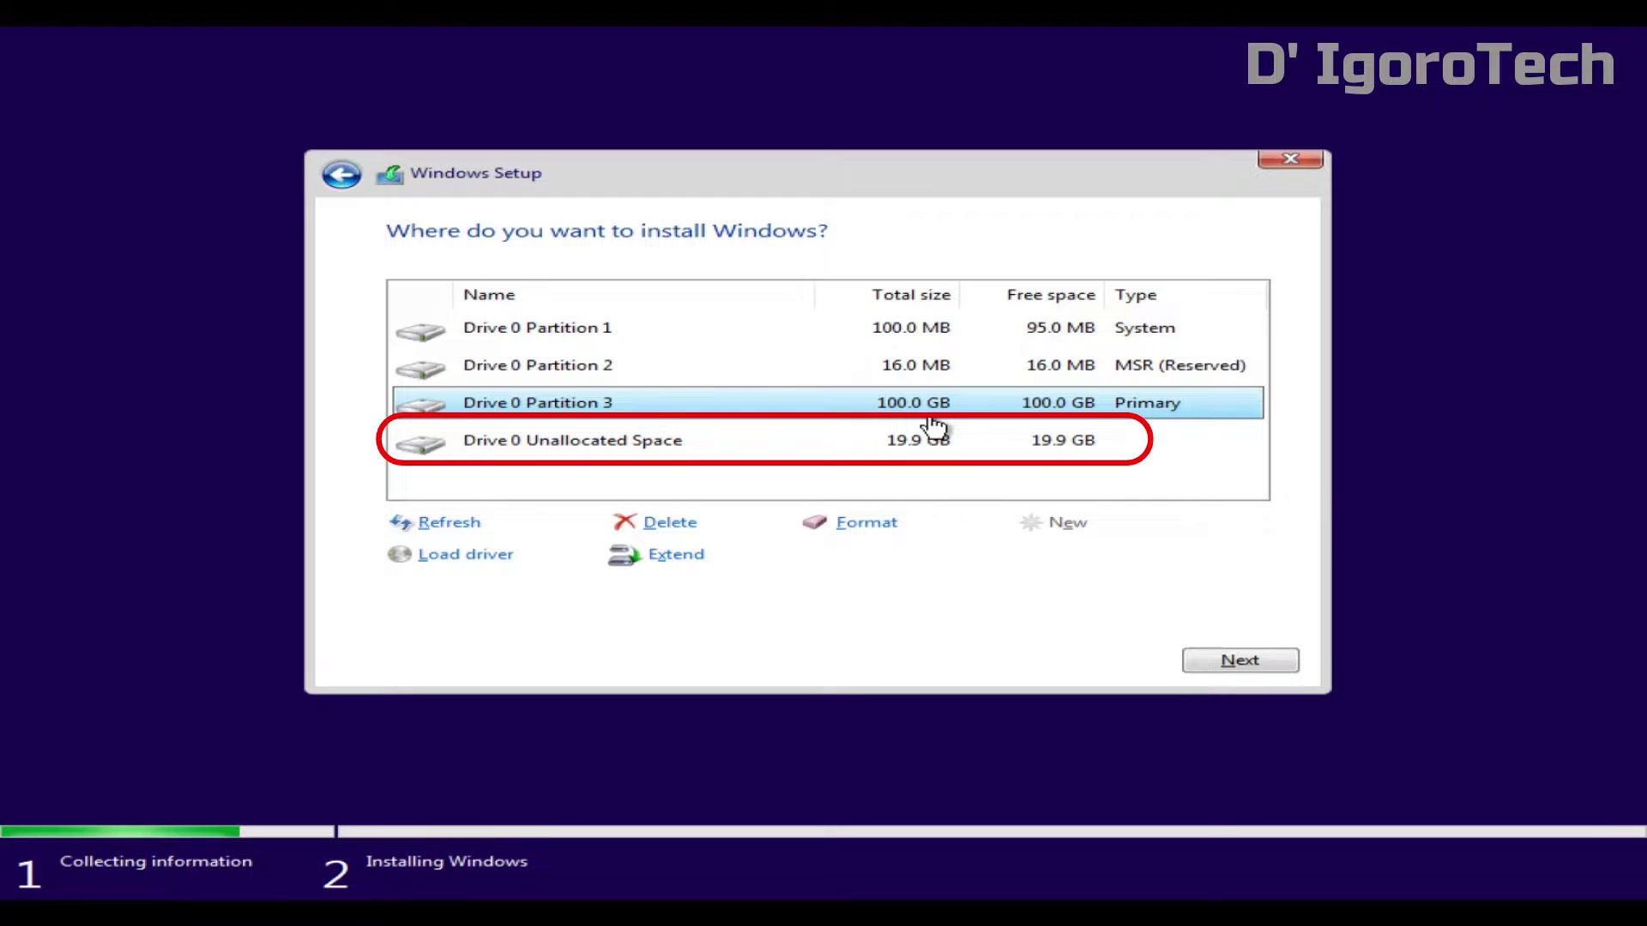
left_click(922, 453)
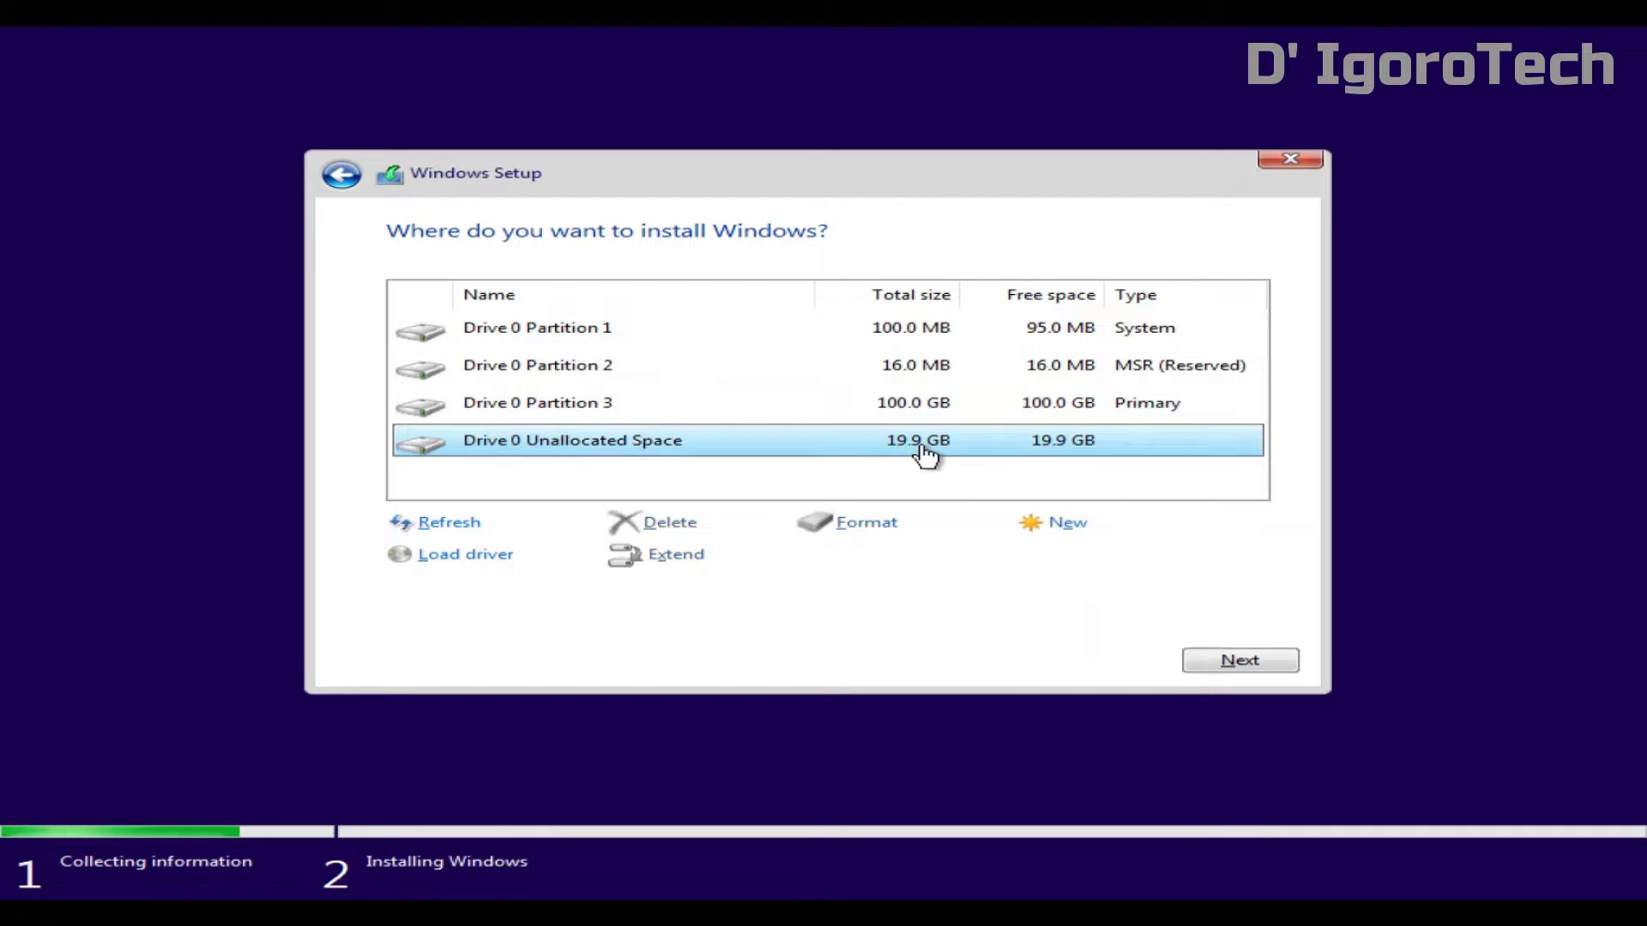
left_click(1067, 524)
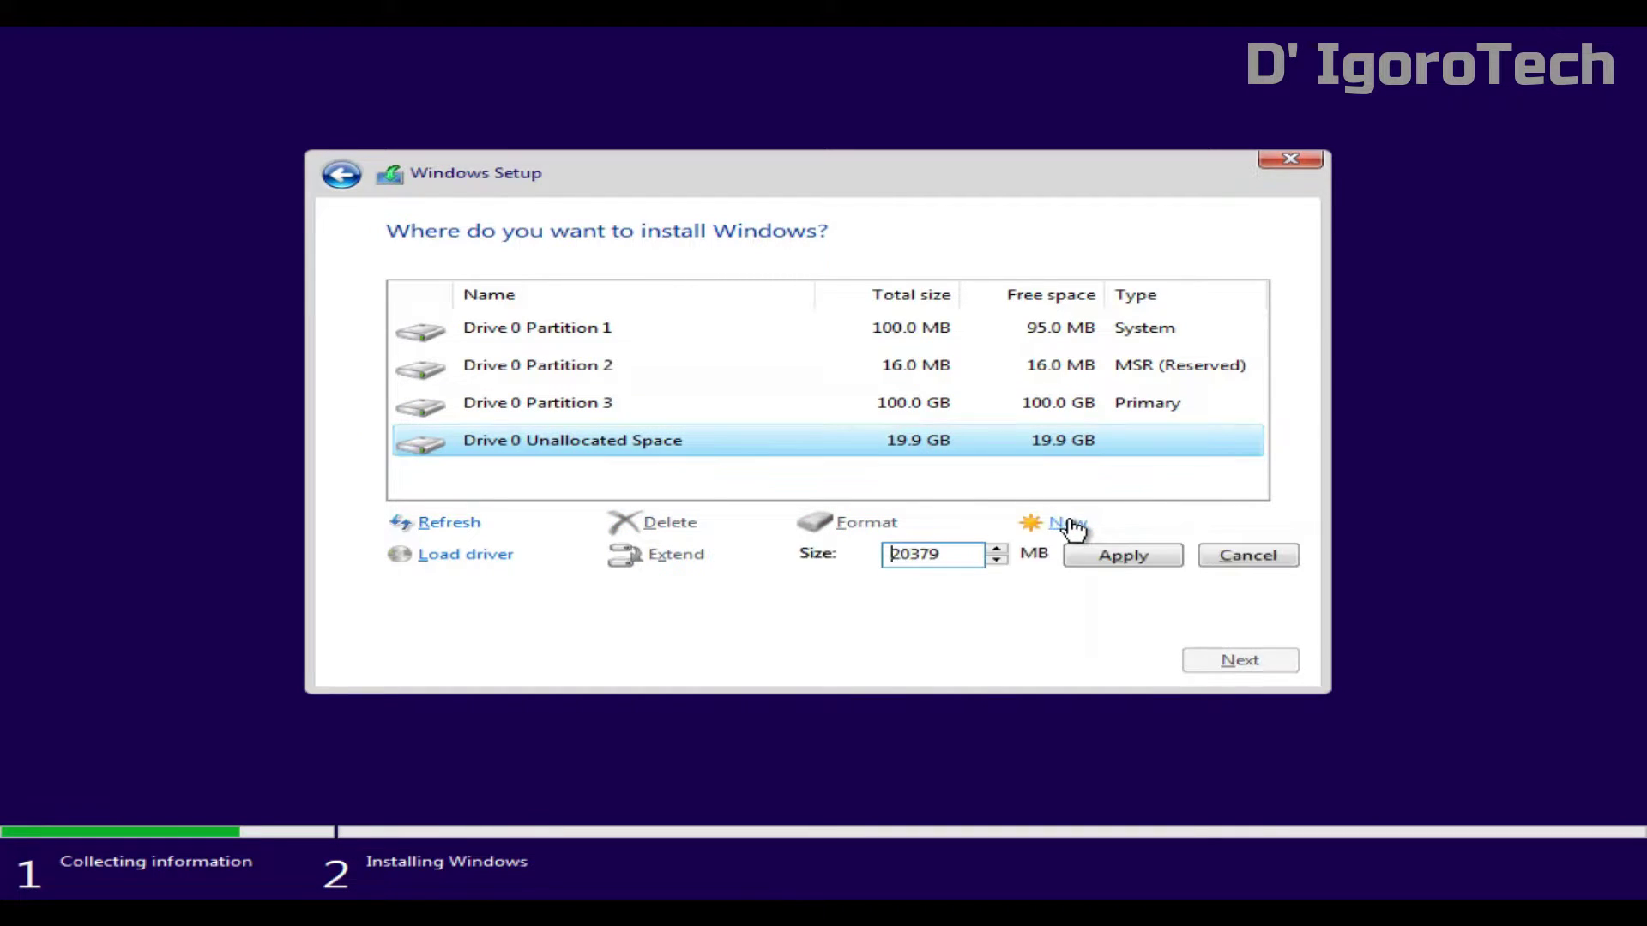
left_click(1115, 559)
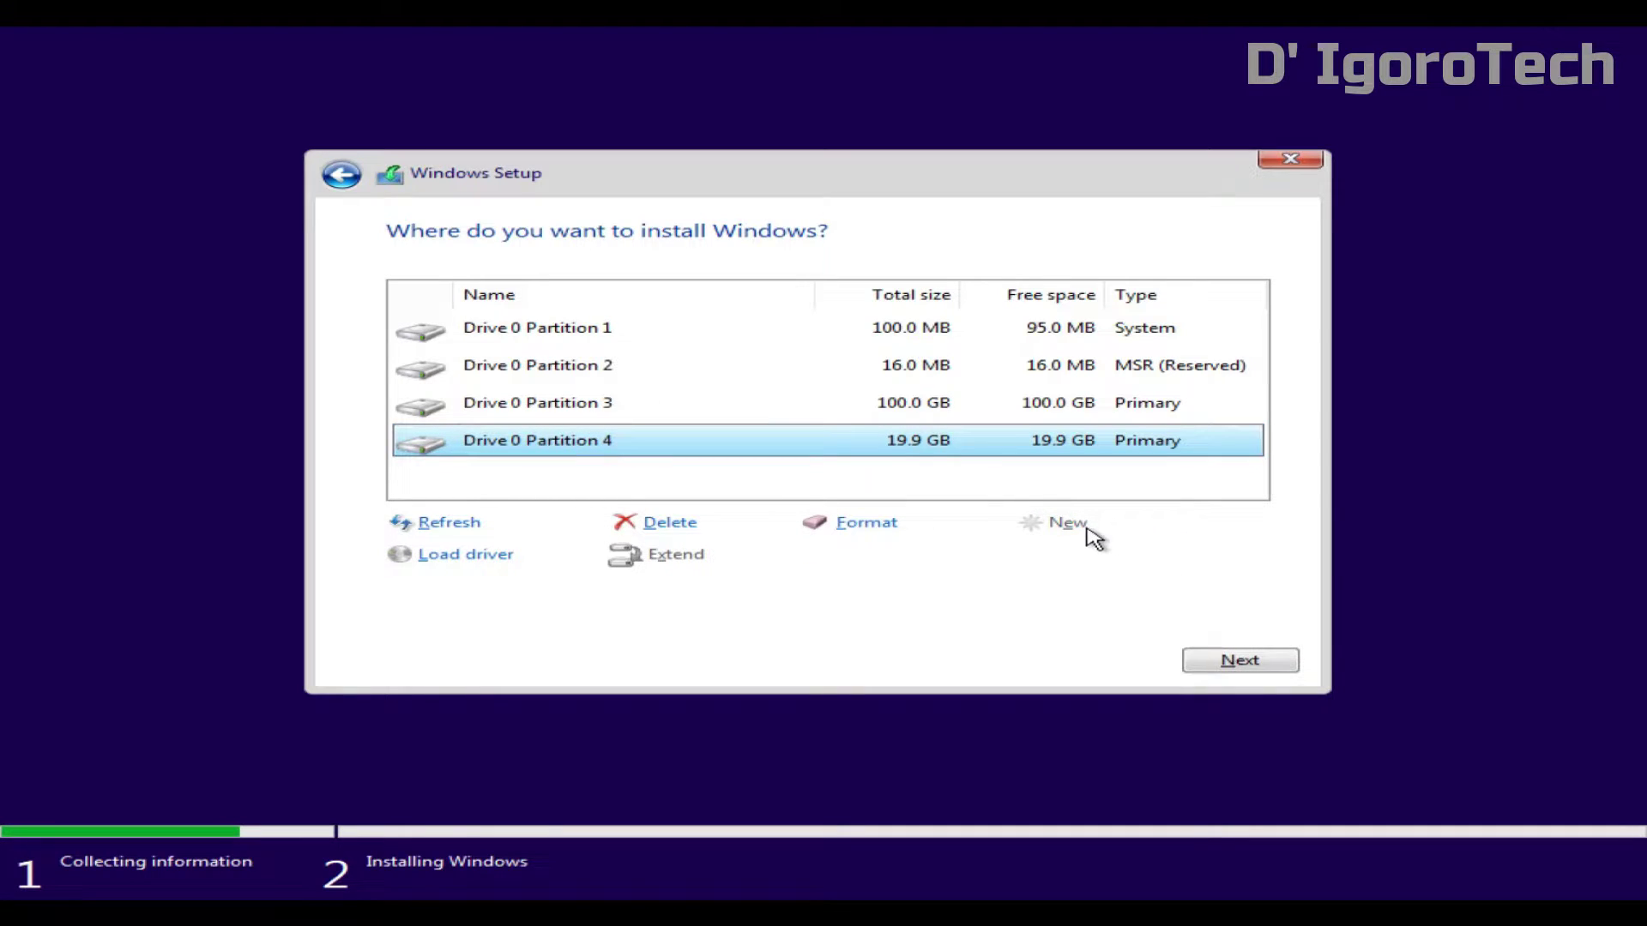
Step: Delete Drive 0 Partition 4 and accept the loss of its data
left_click(1023, 413)
left_click(1016, 446)
key("Up")
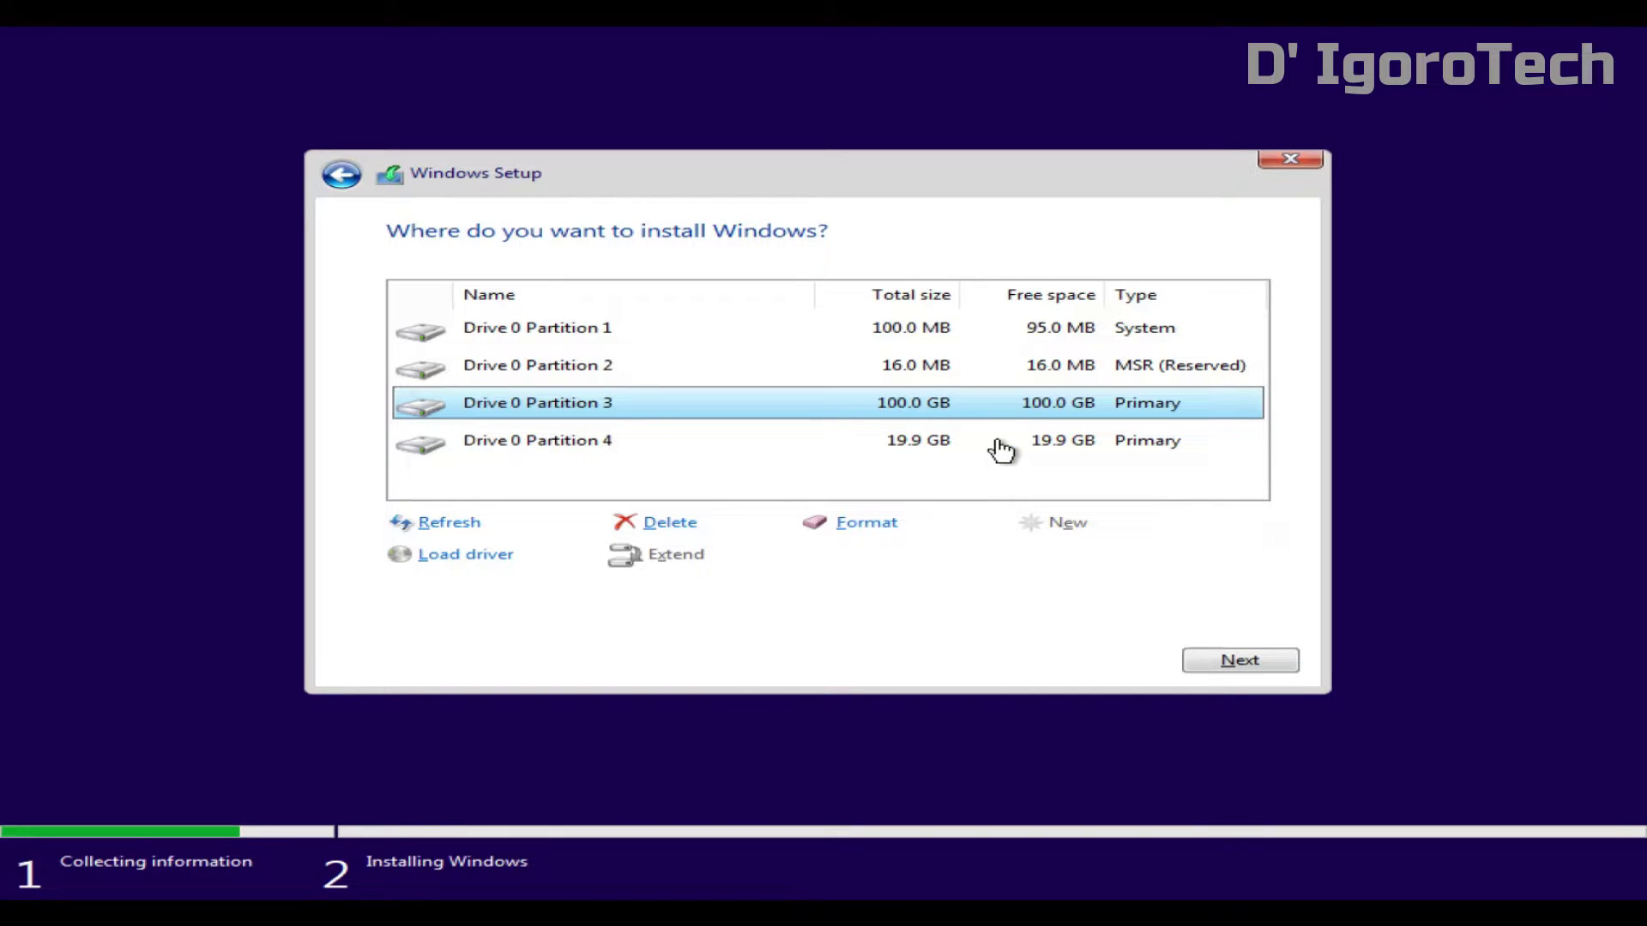
left_click(1002, 450)
left_click(682, 526)
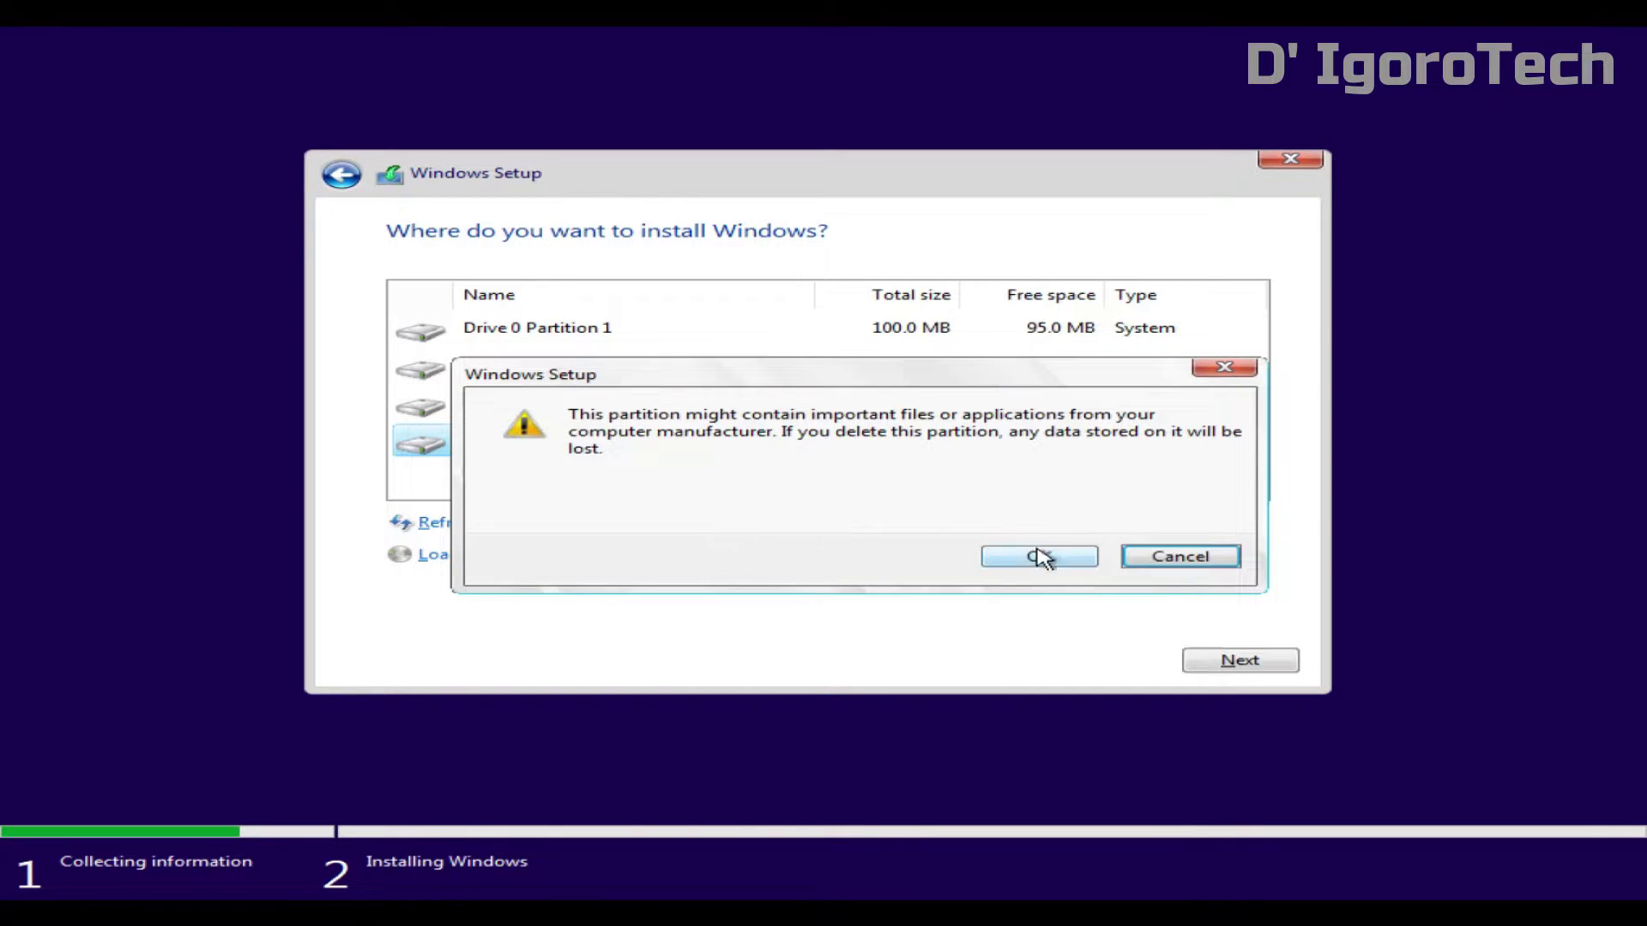
left_click(1017, 550)
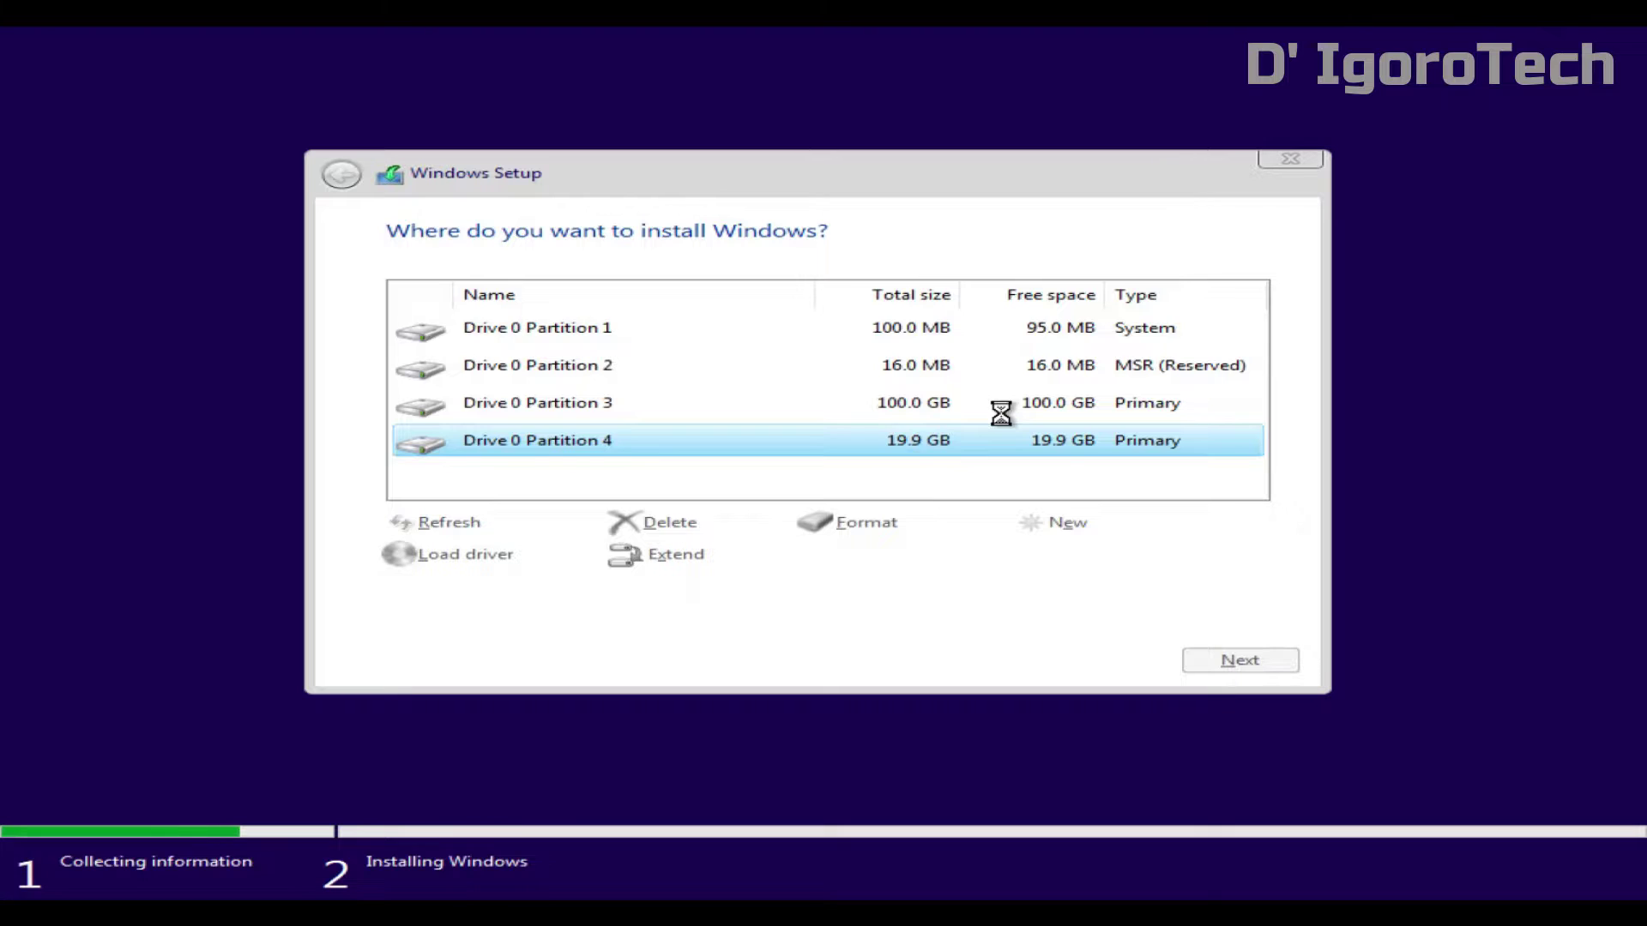
Step: Delete Partitions 3, 2 and 1 on Drive 0, accepting the loss of their data
left_click(1000, 413)
left_click(681, 524)
left_click(1033, 555)
left_click(992, 374)
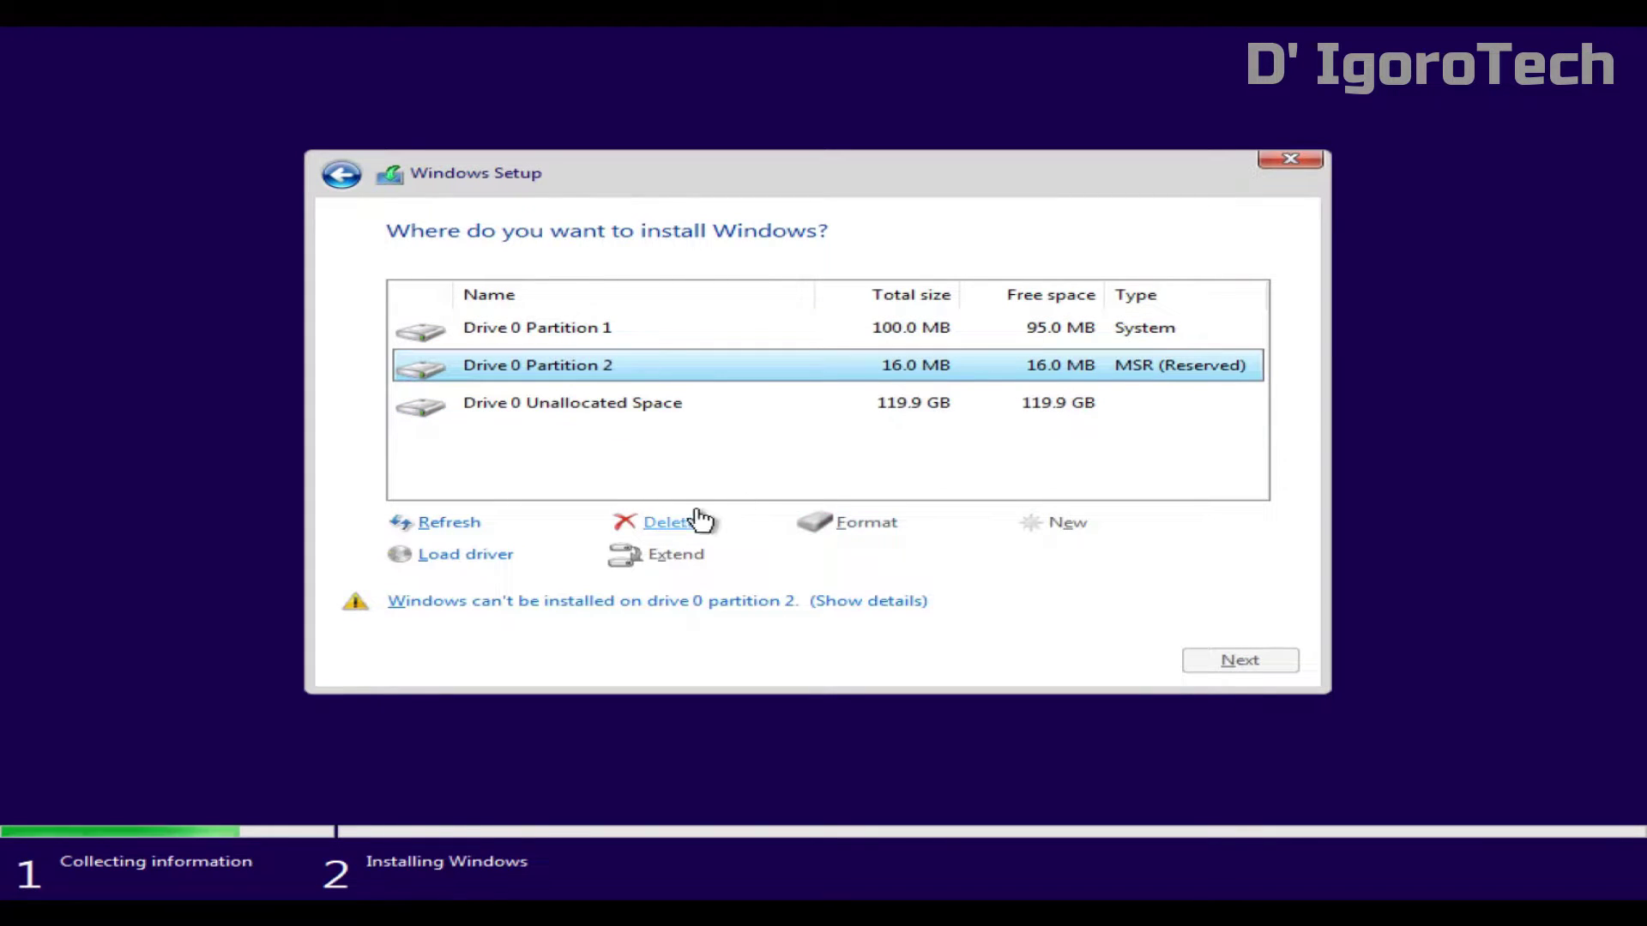
left_click(697, 519)
left_click(1058, 558)
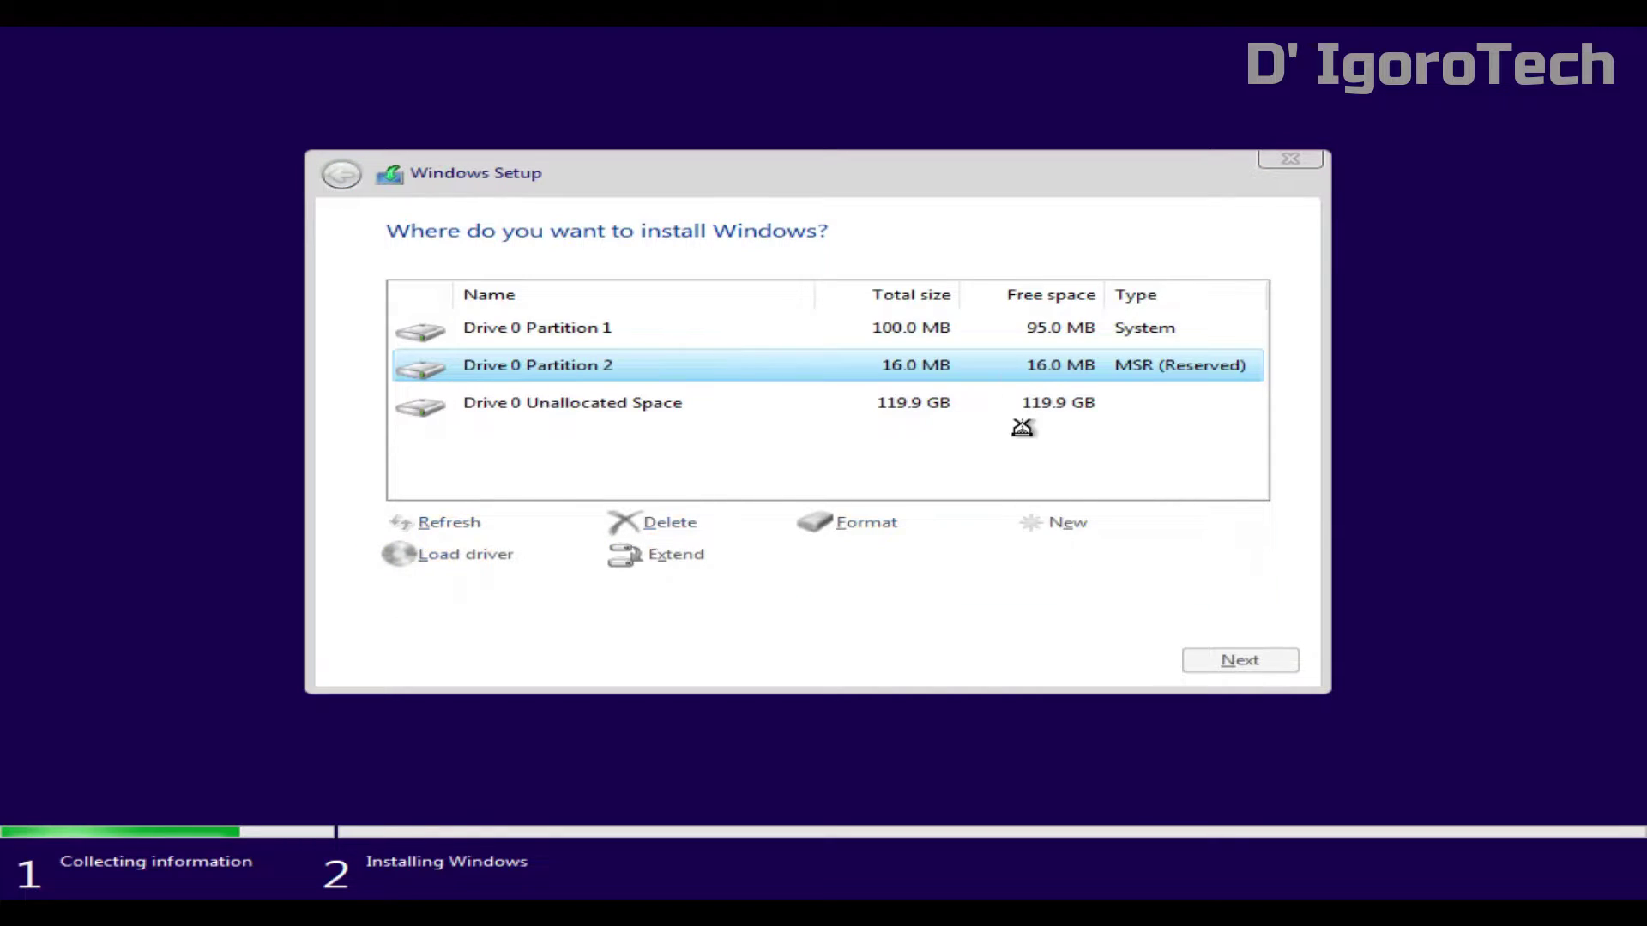
left_click(1000, 330)
left_click(678, 523)
left_click(1058, 558)
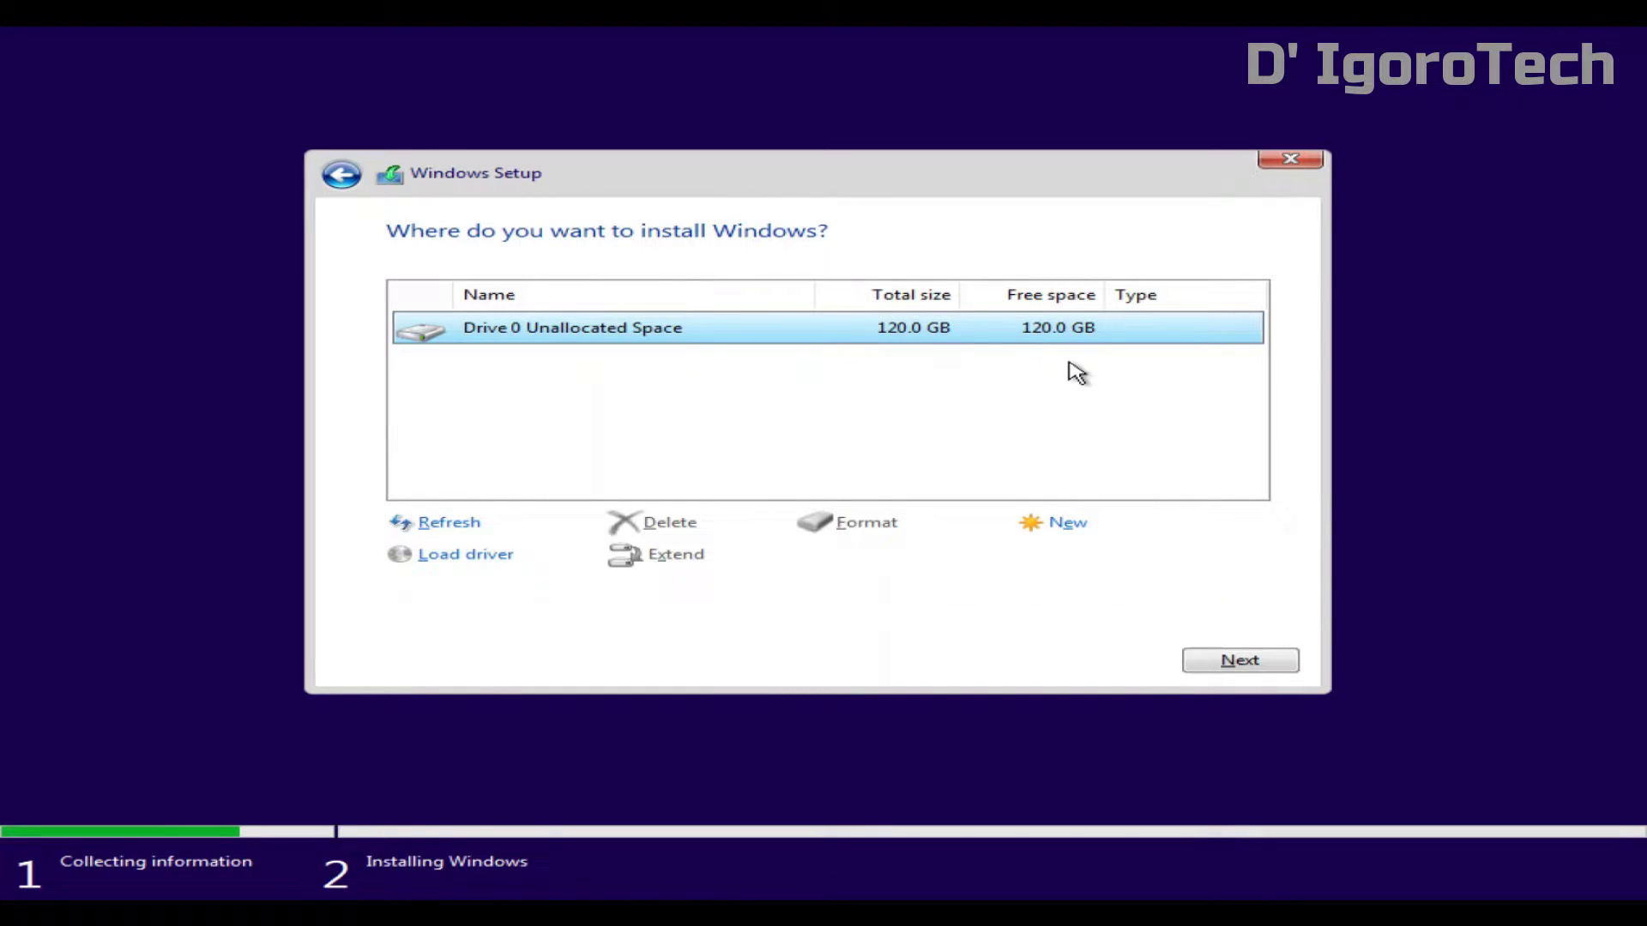
Step: Create a 122879 MB partition from all of Drive 0's unallocated space, accepting the extra system partitions, and start installing Windows on Partition 3
left_click(1063, 525)
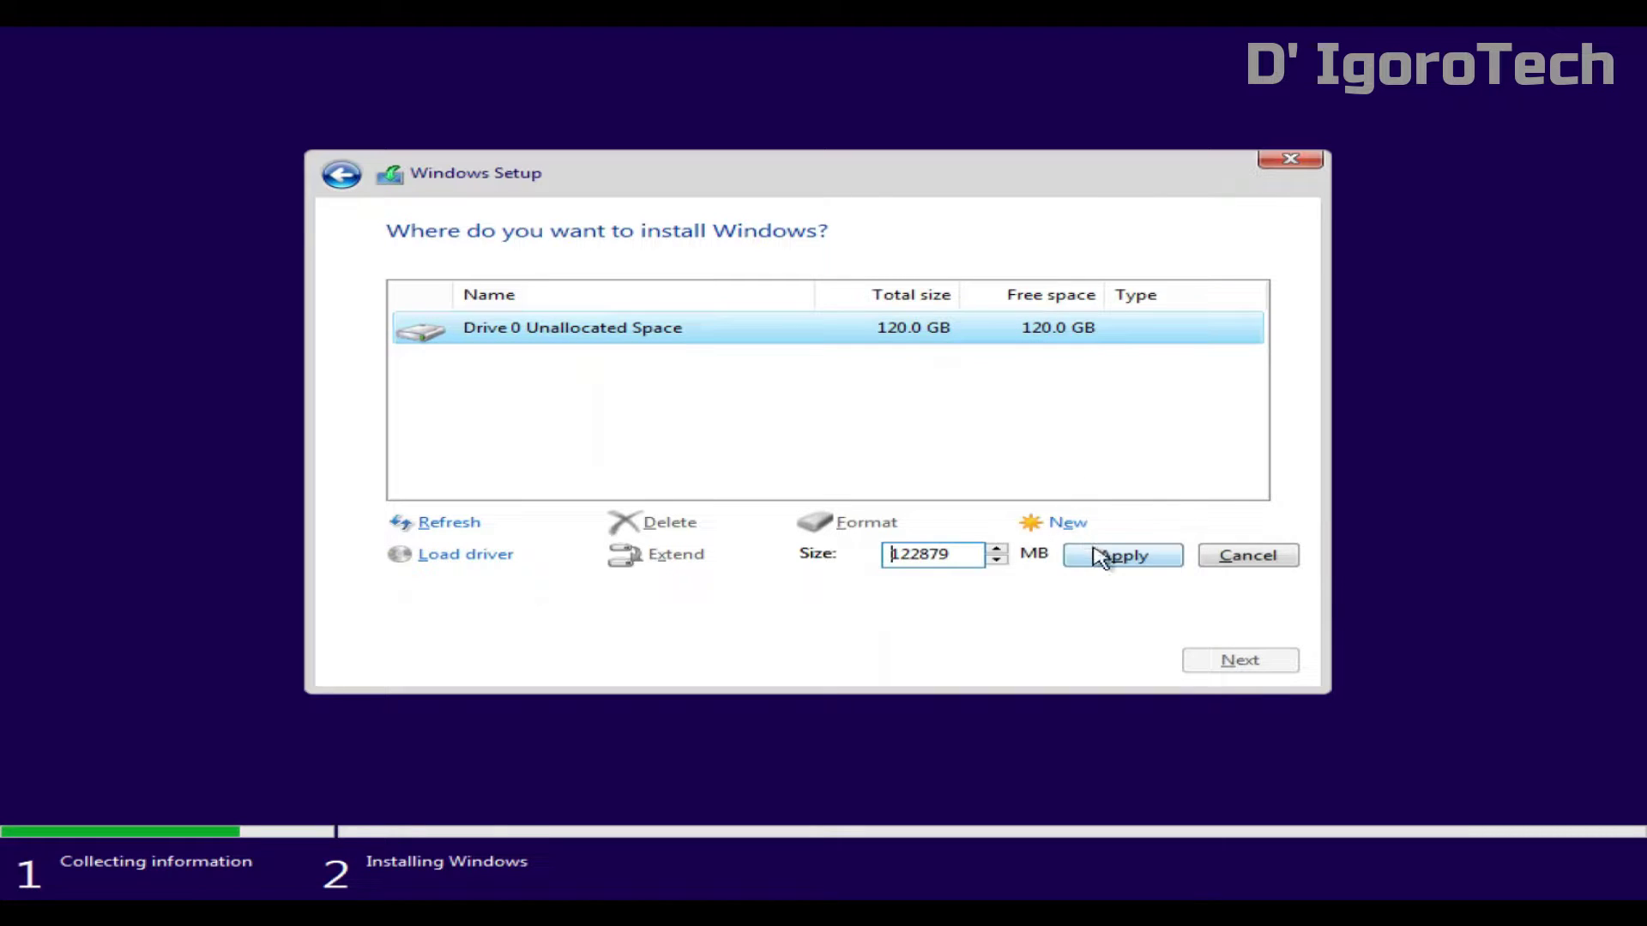
left_click(1116, 559)
left_click(1060, 559)
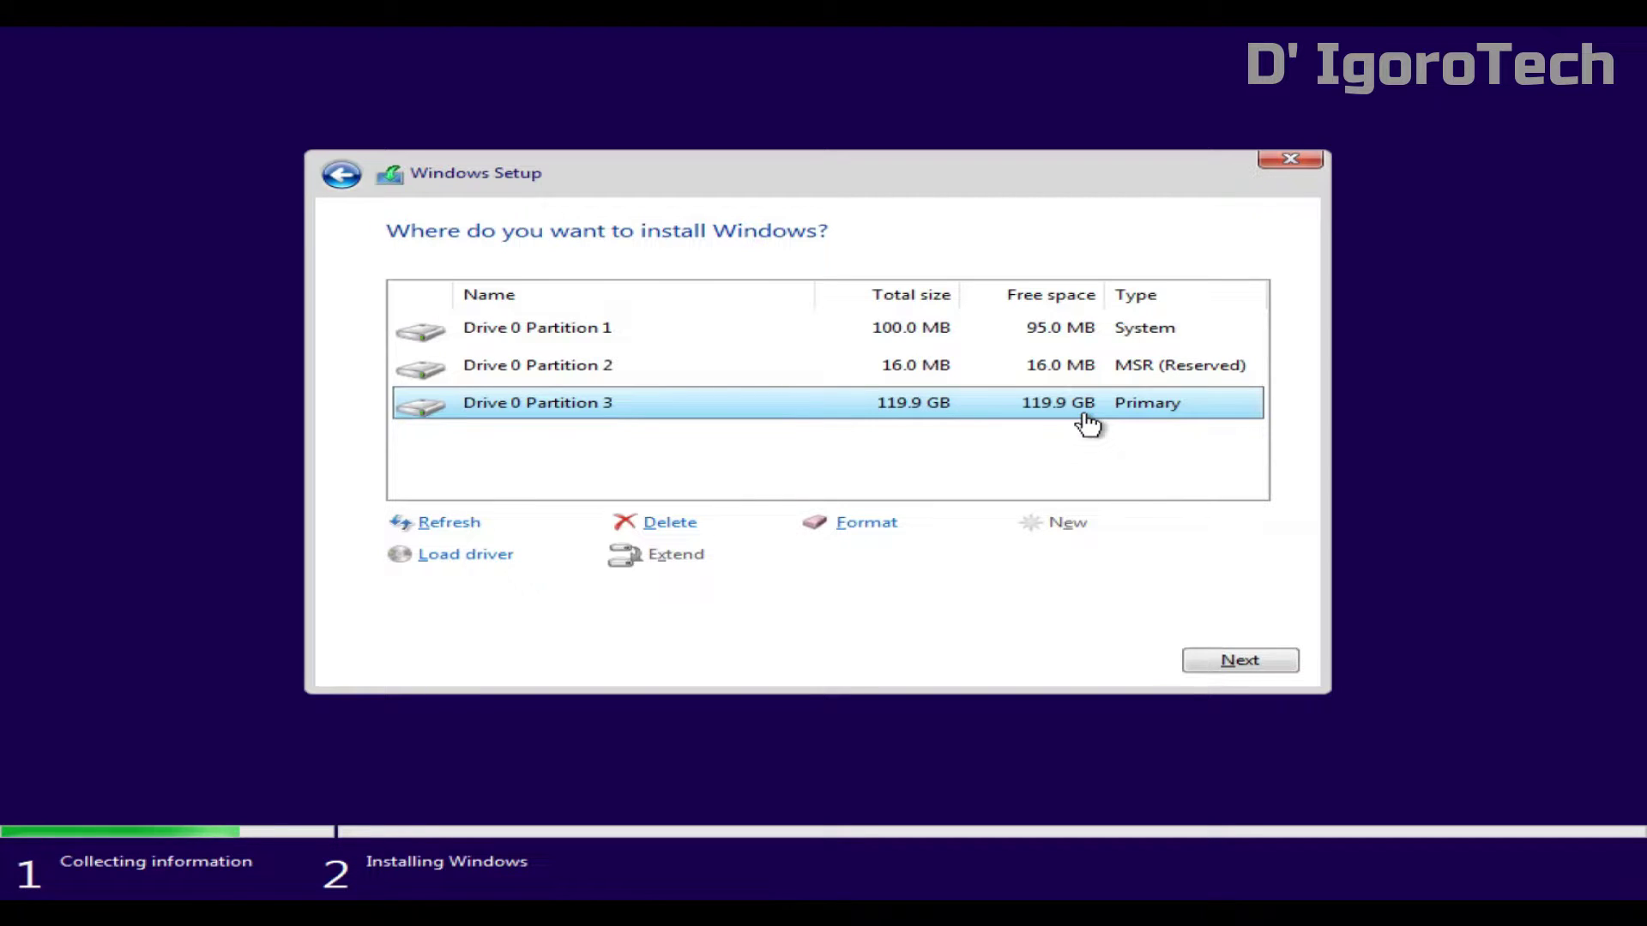
left_click(1227, 662)
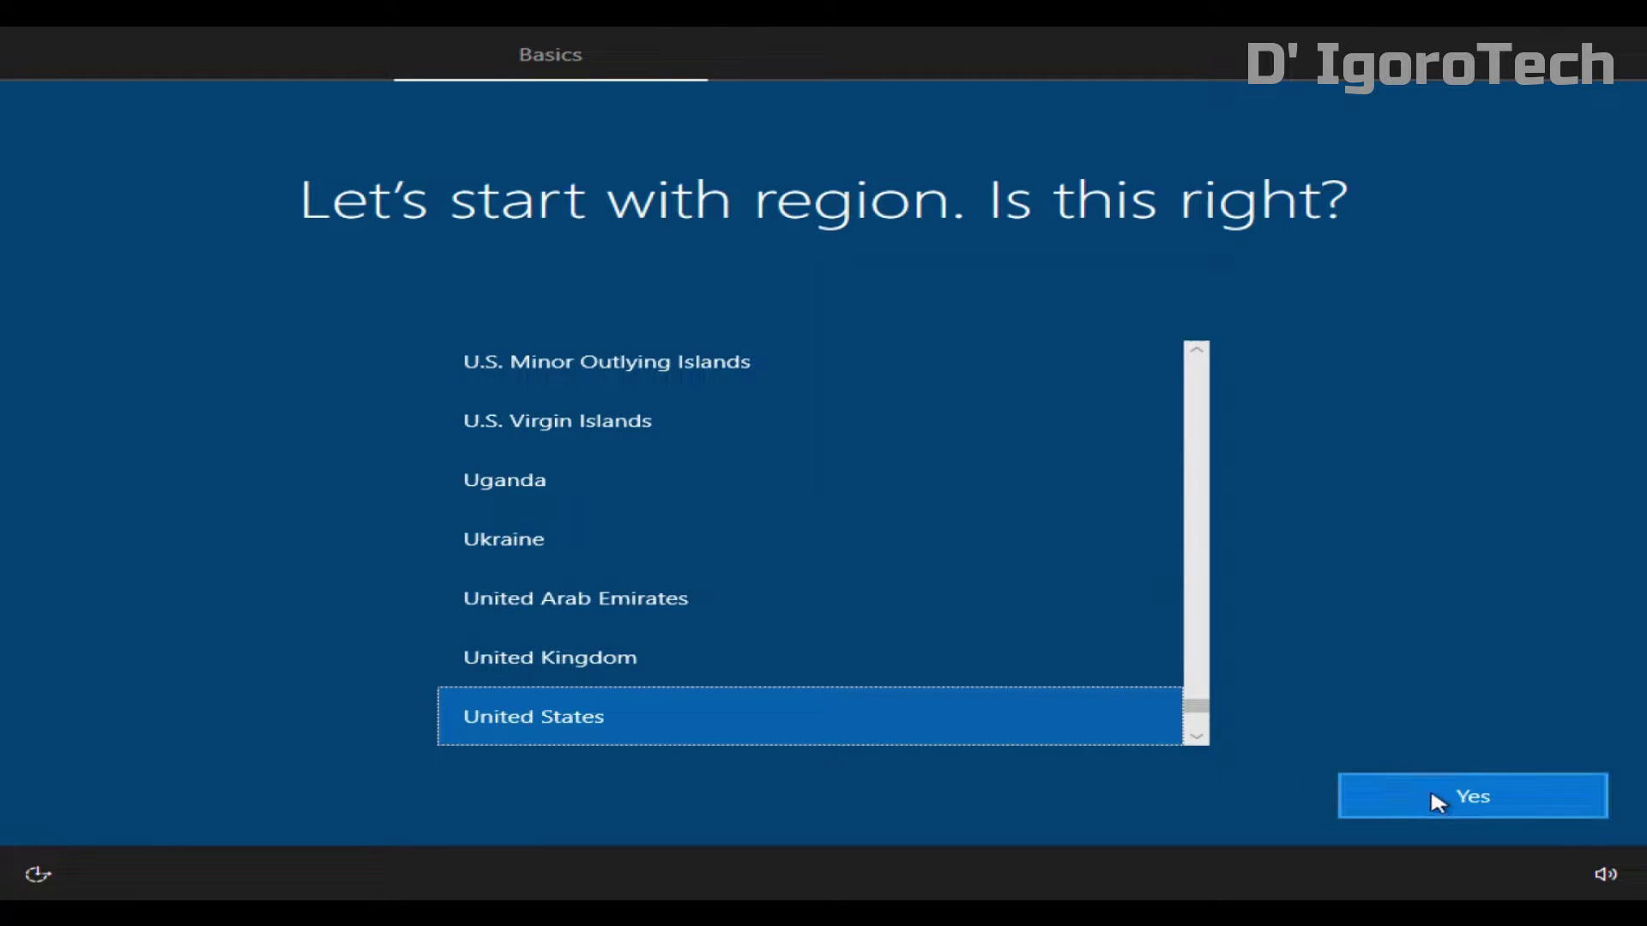
Step: Choose United States as the region and US as the keyboard layout, without adding a second layout
left_click(1430, 792)
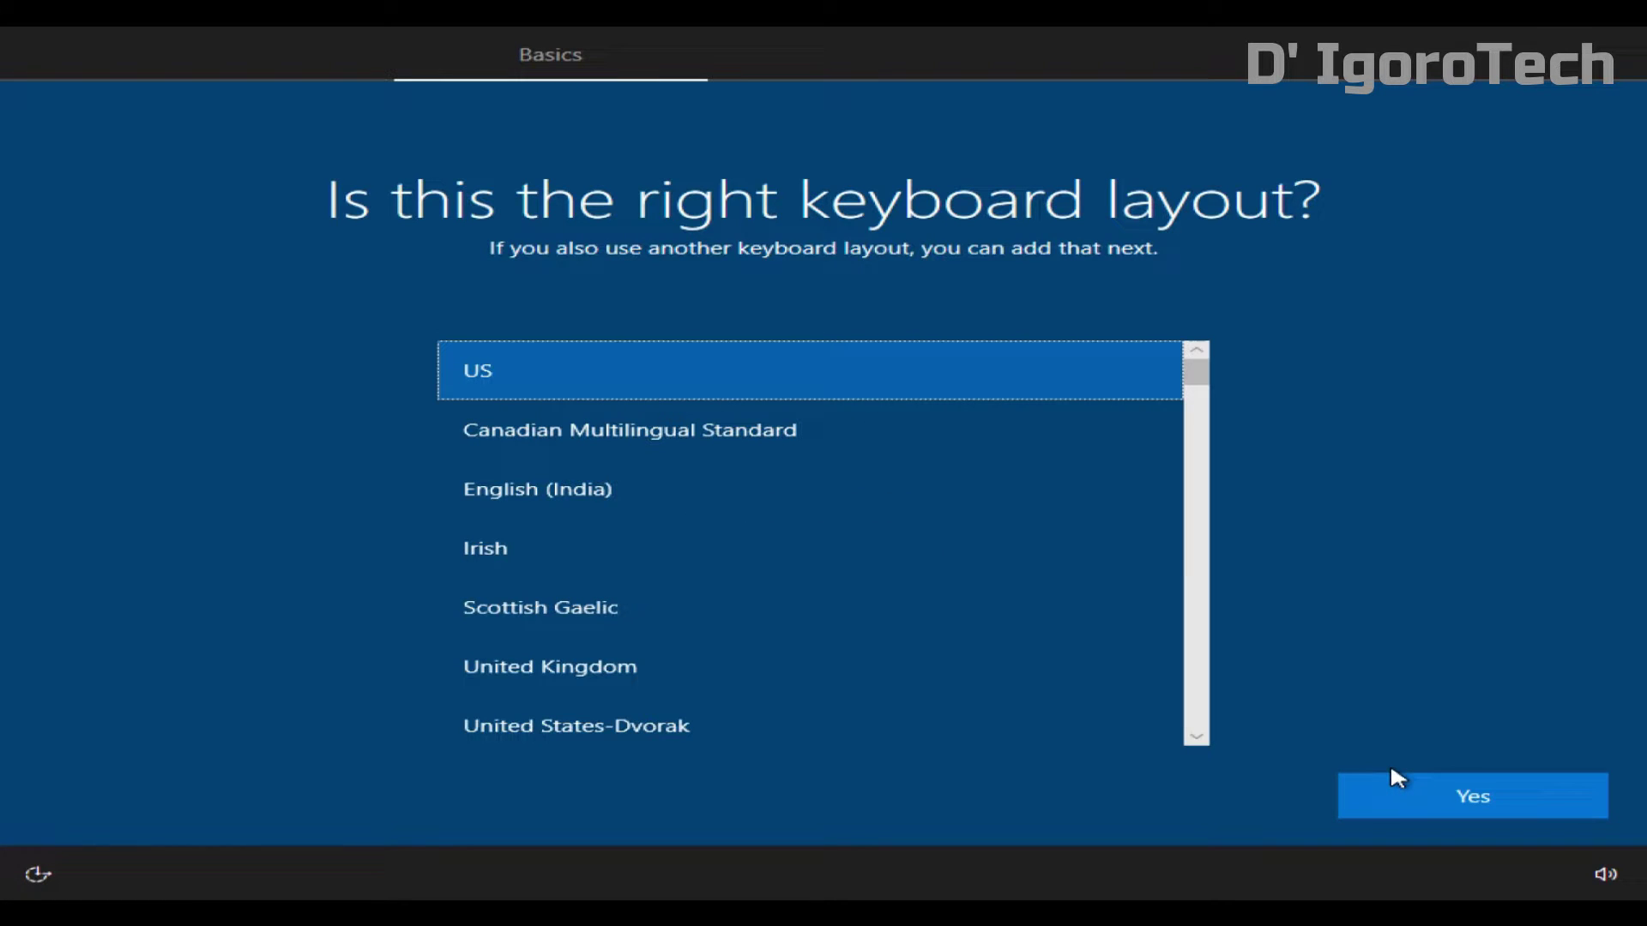
left_click(1432, 789)
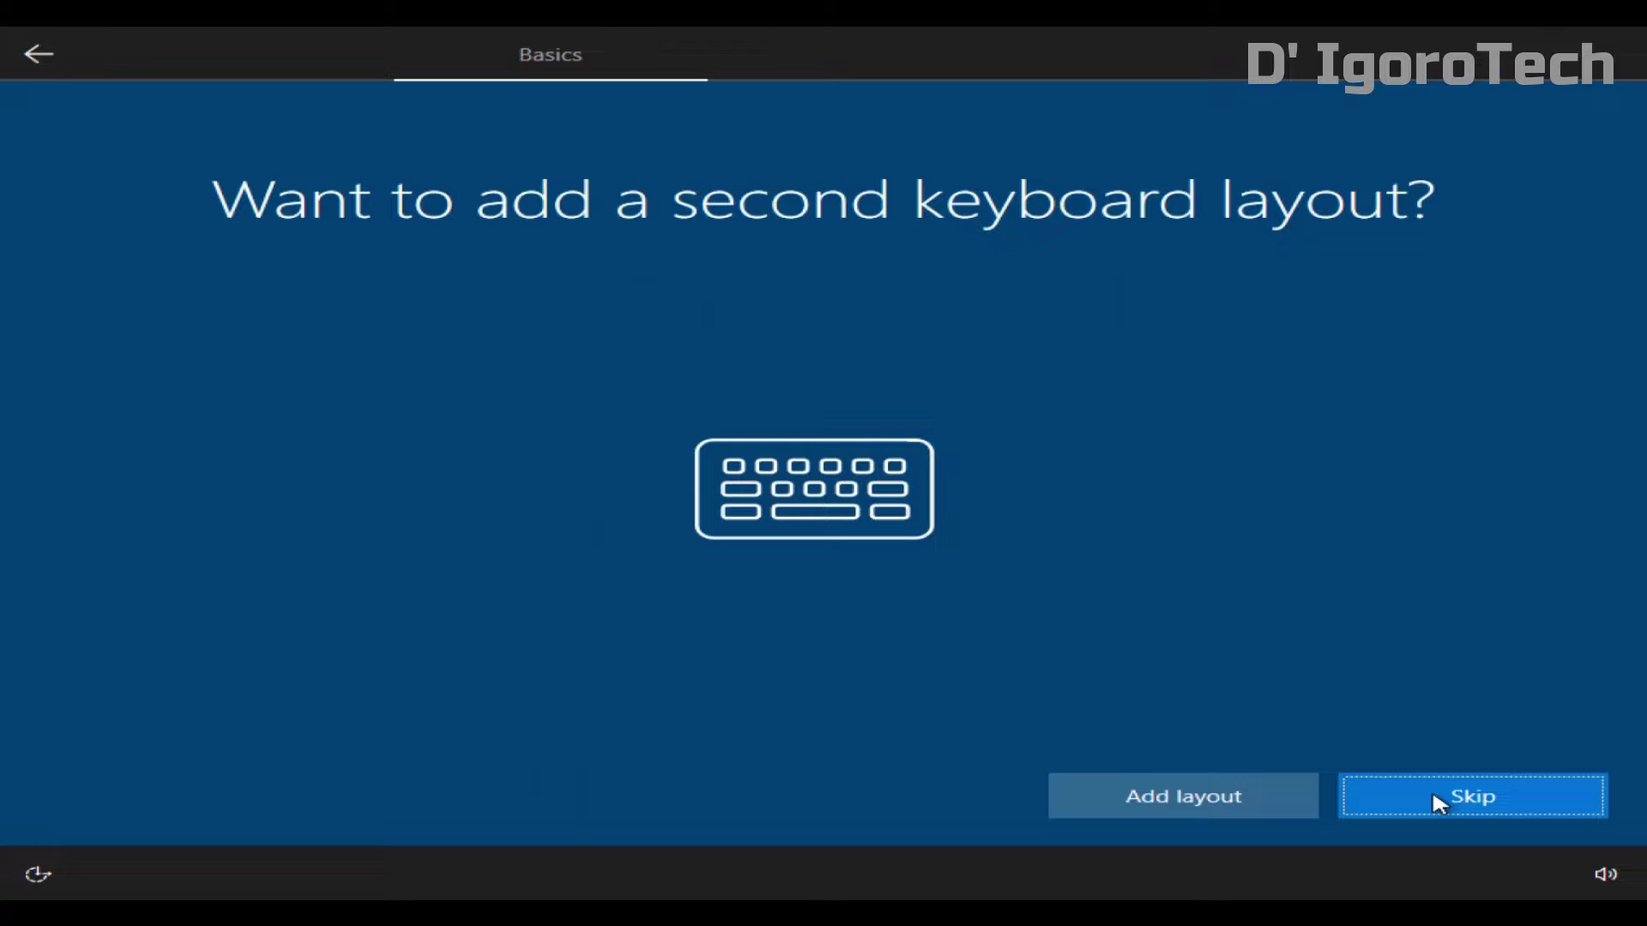
left_click(1433, 797)
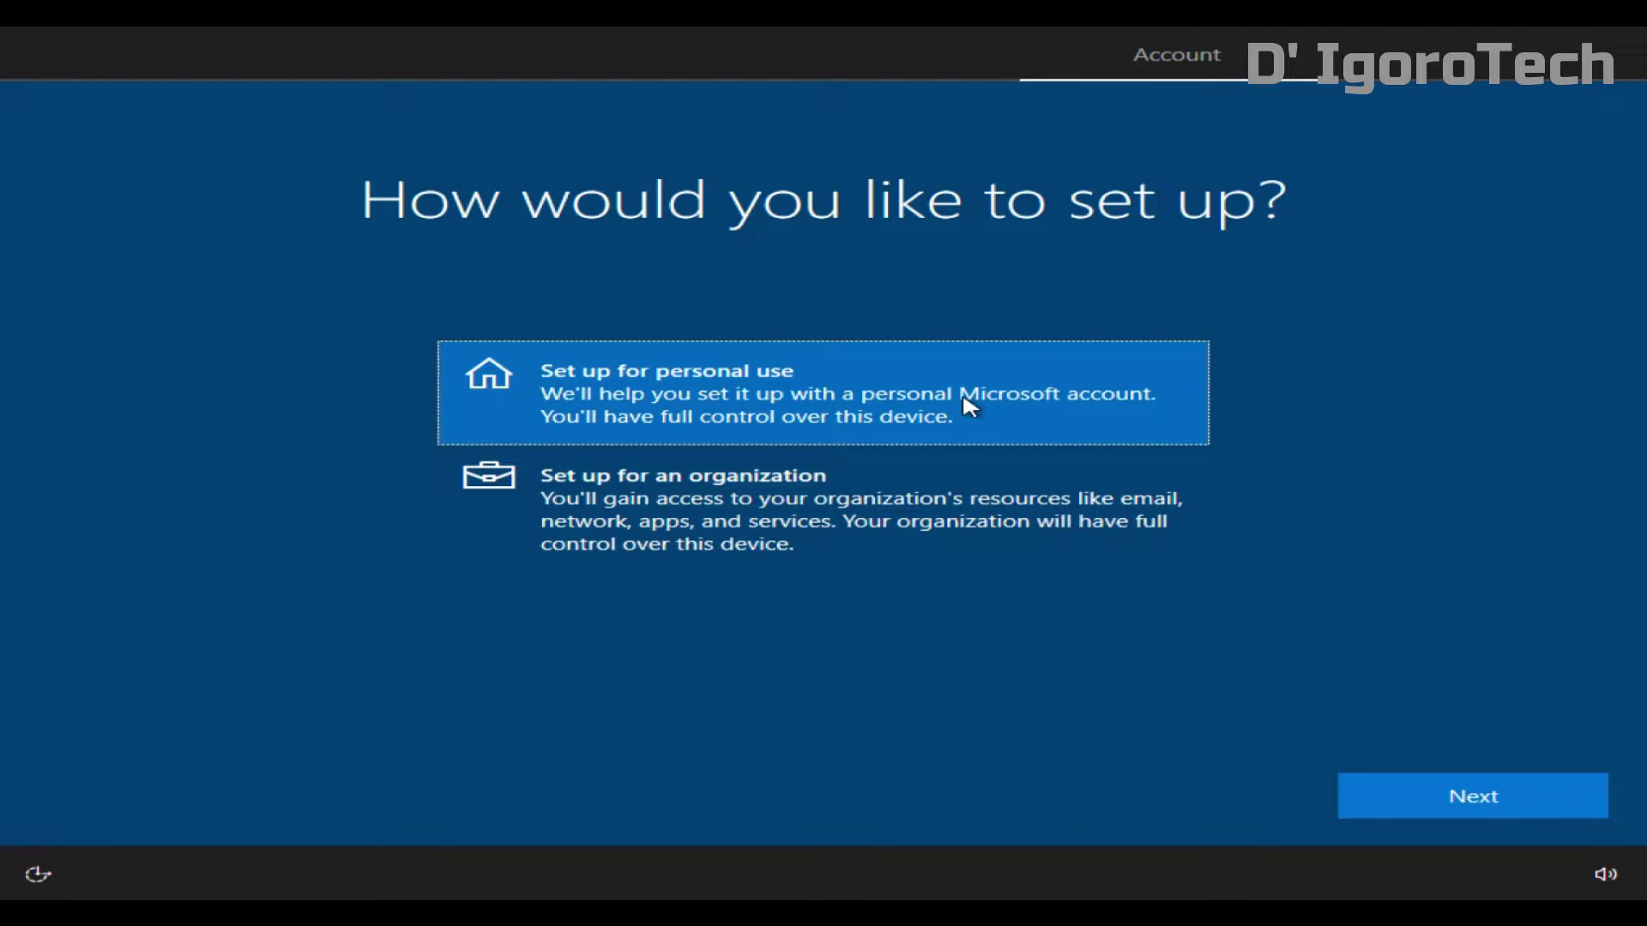
Step: Set up the device for personal use with an offline account and the limited experience
left_click(1479, 782)
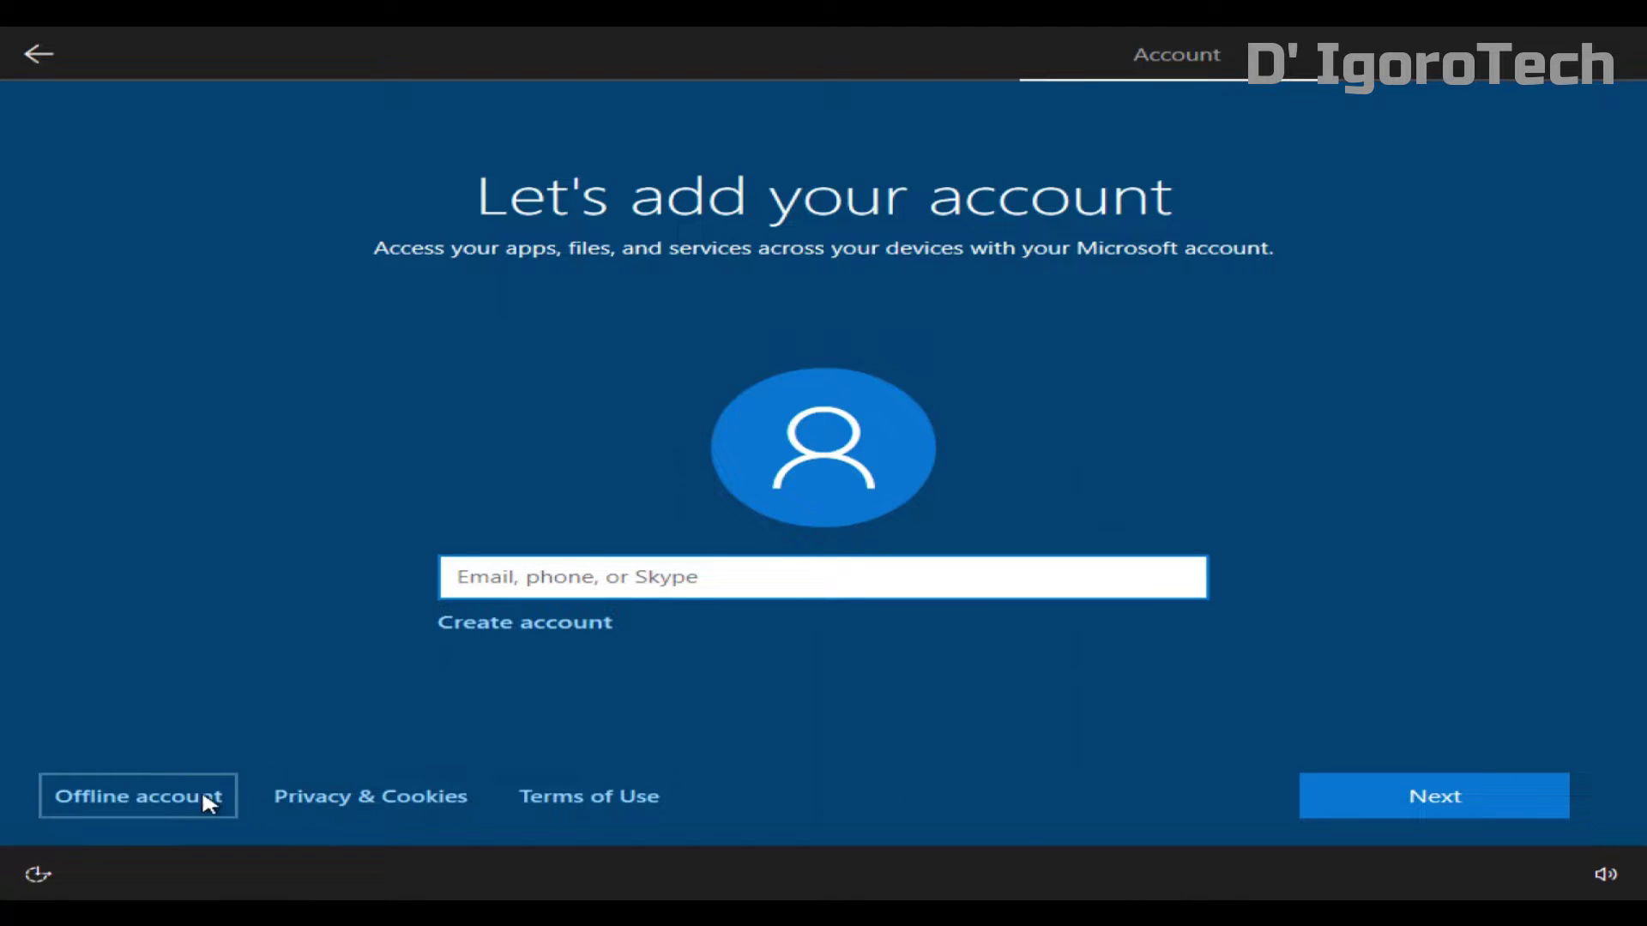
left_click(157, 804)
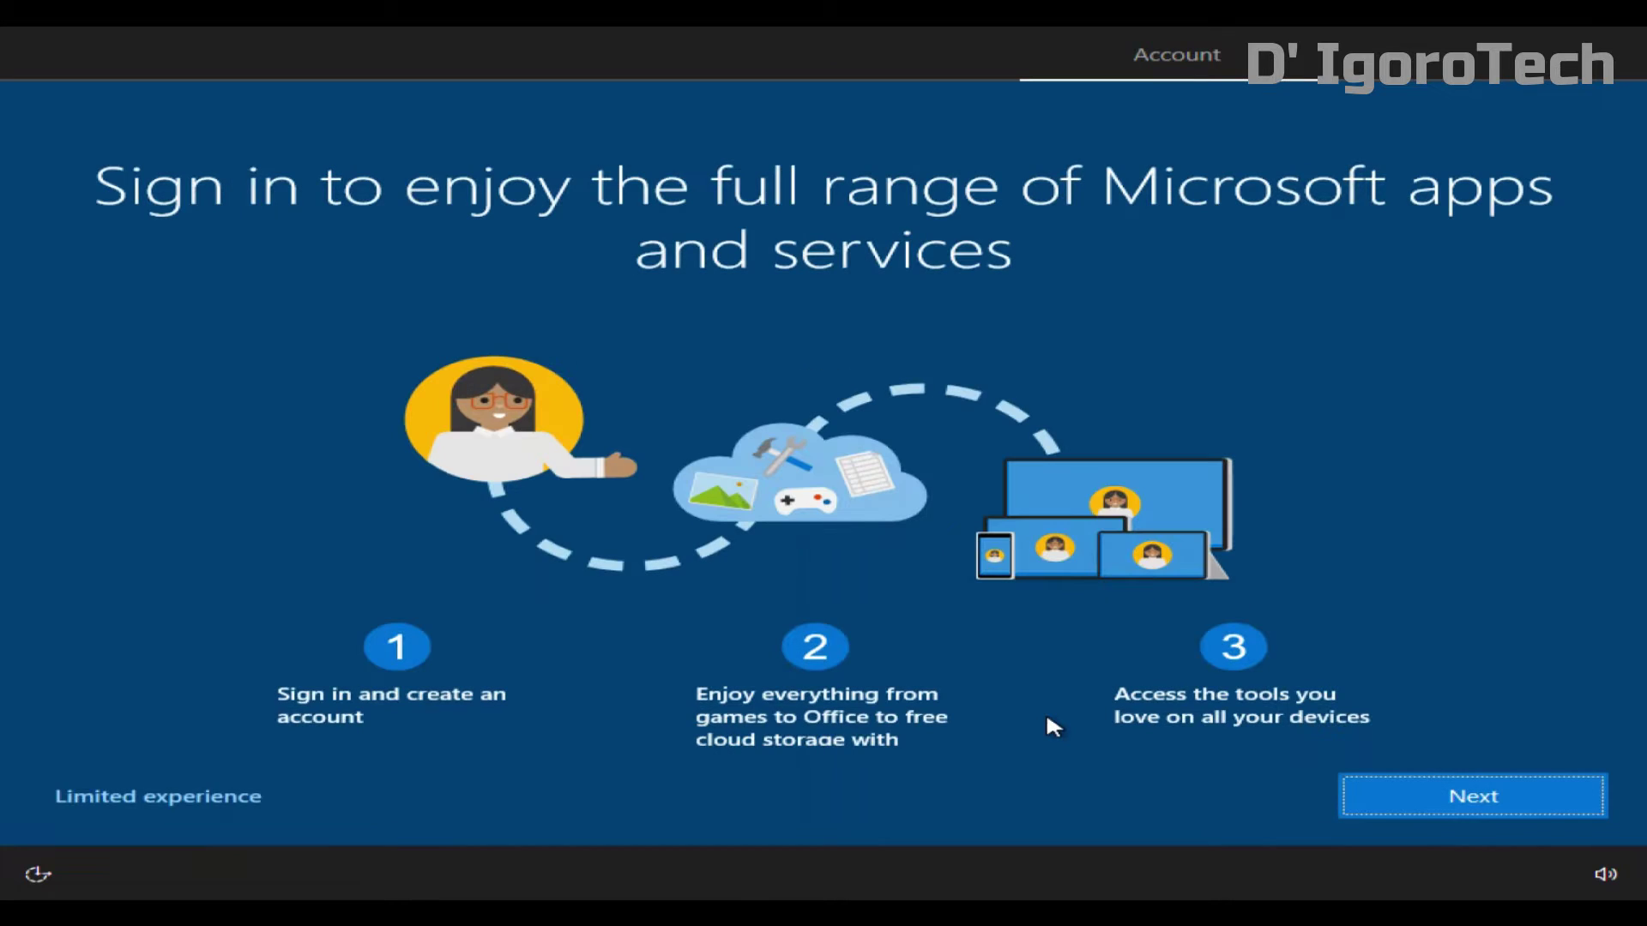
left_click(255, 813)
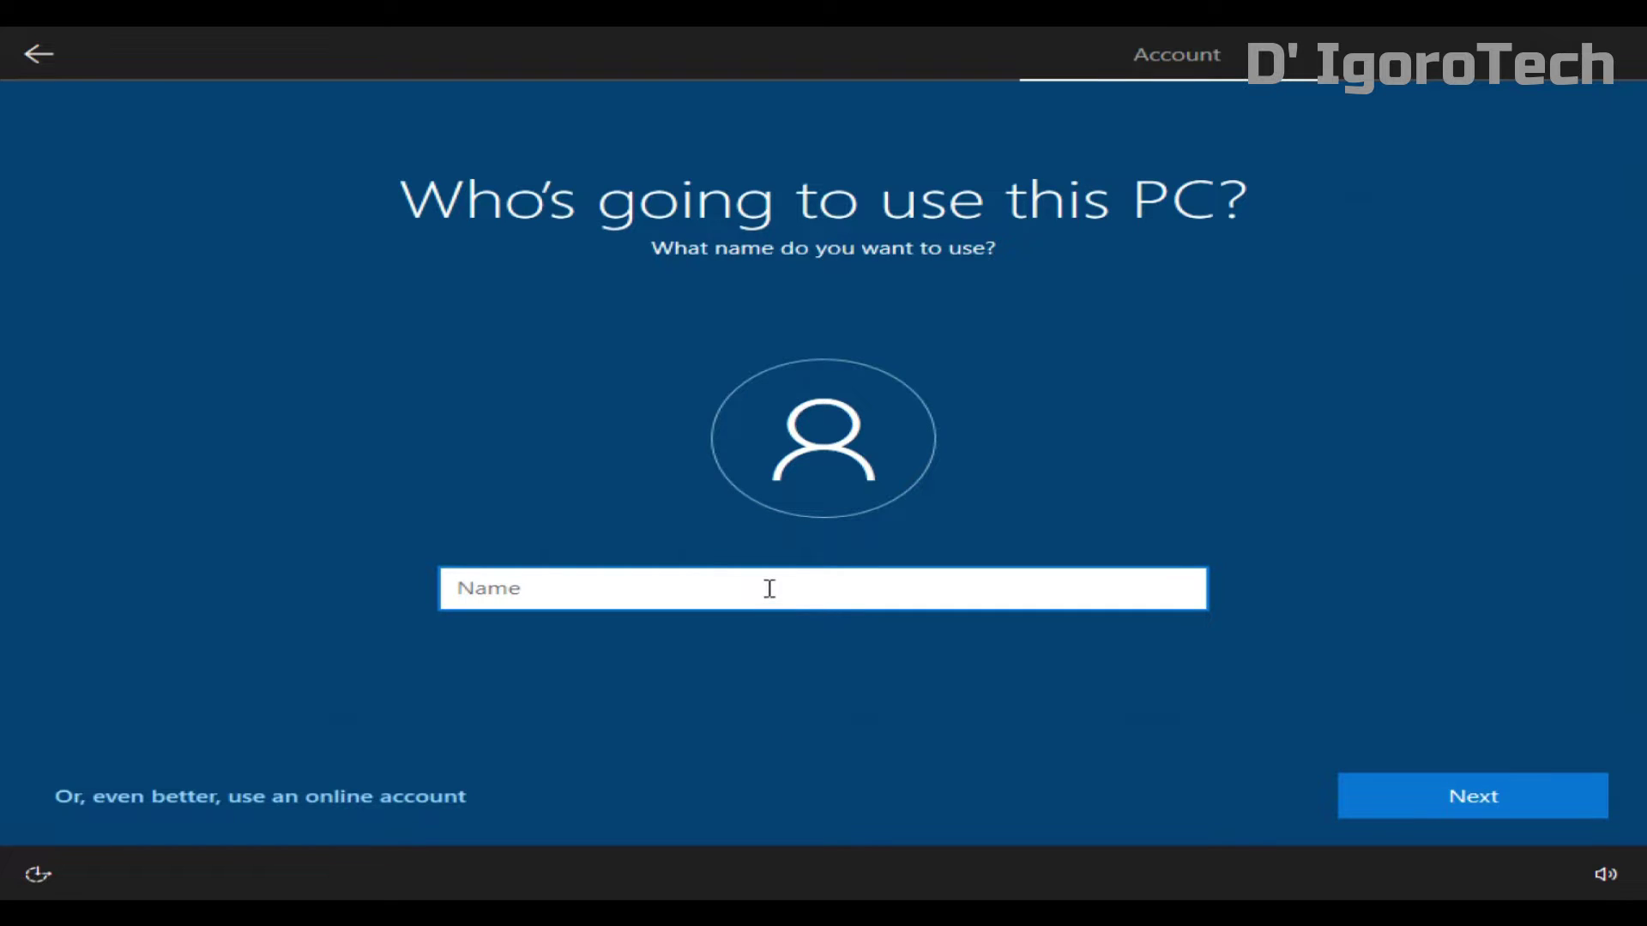
Step: Name the local account D IgoroTech and leave its password blank
type("D IgoroTech")
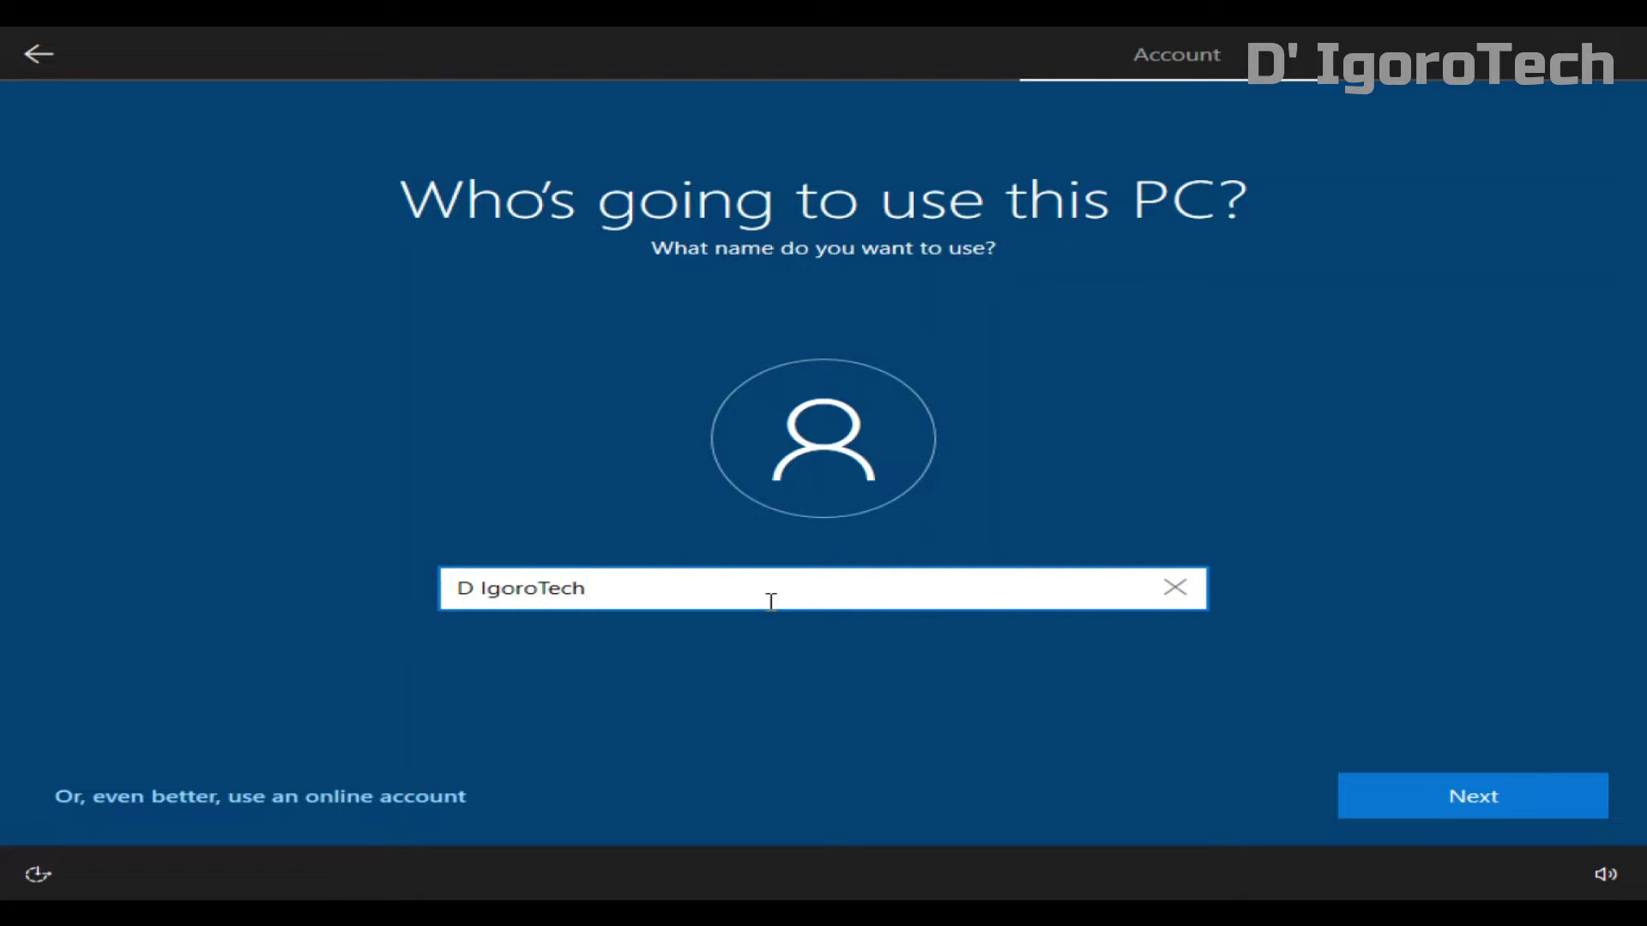
left_click(1396, 790)
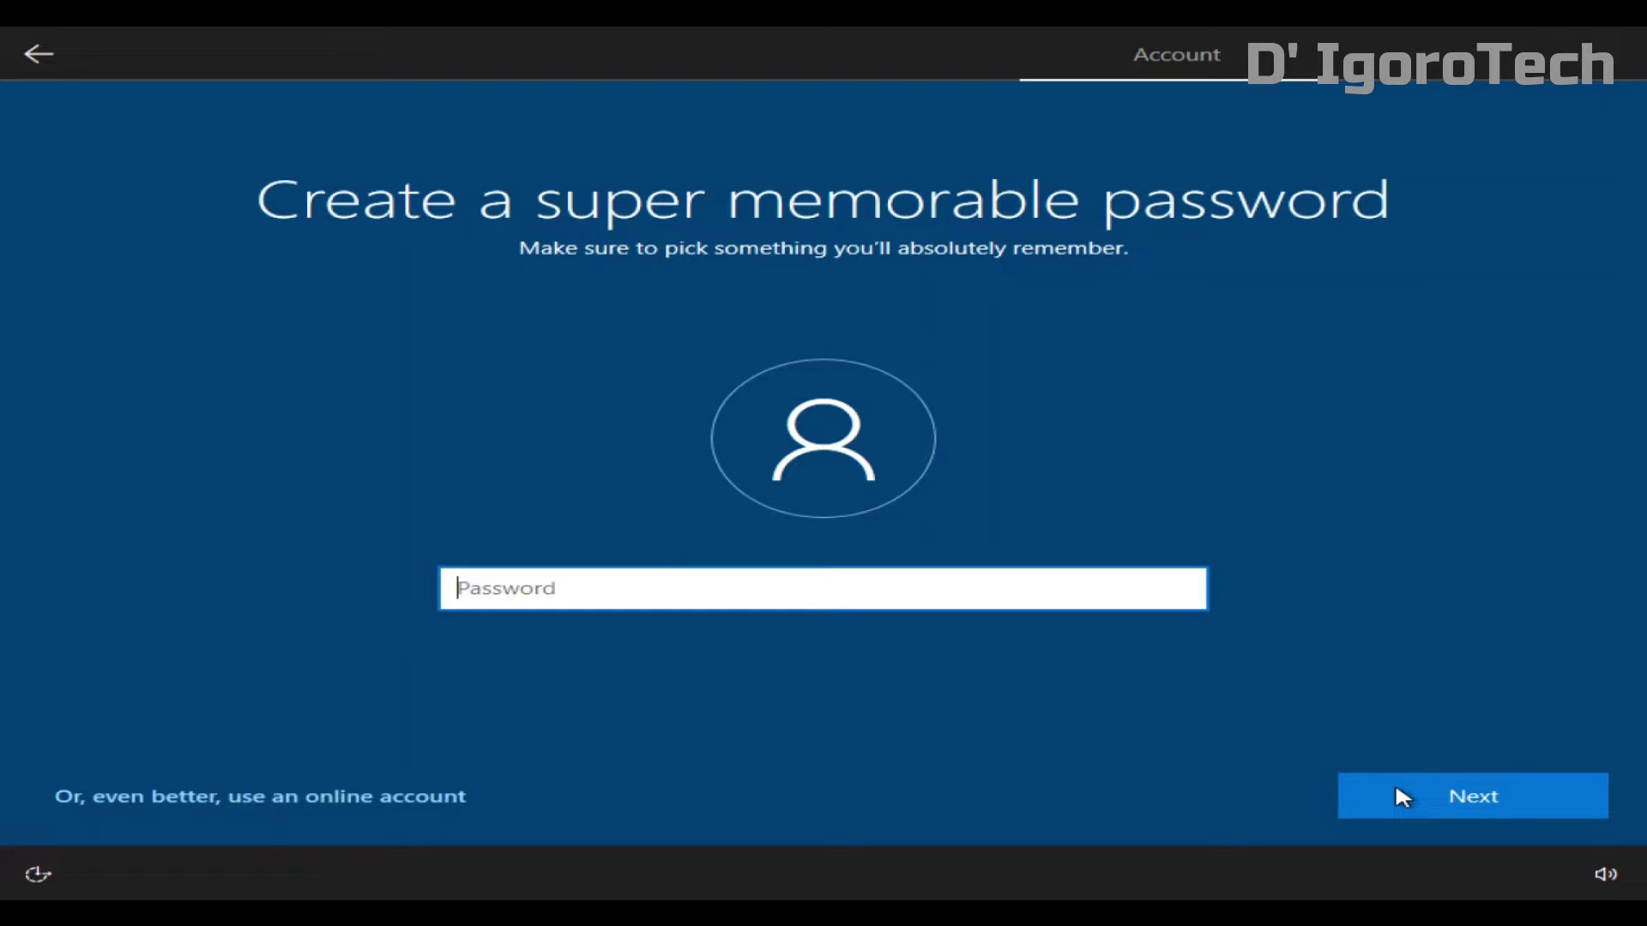
left_click(1396, 790)
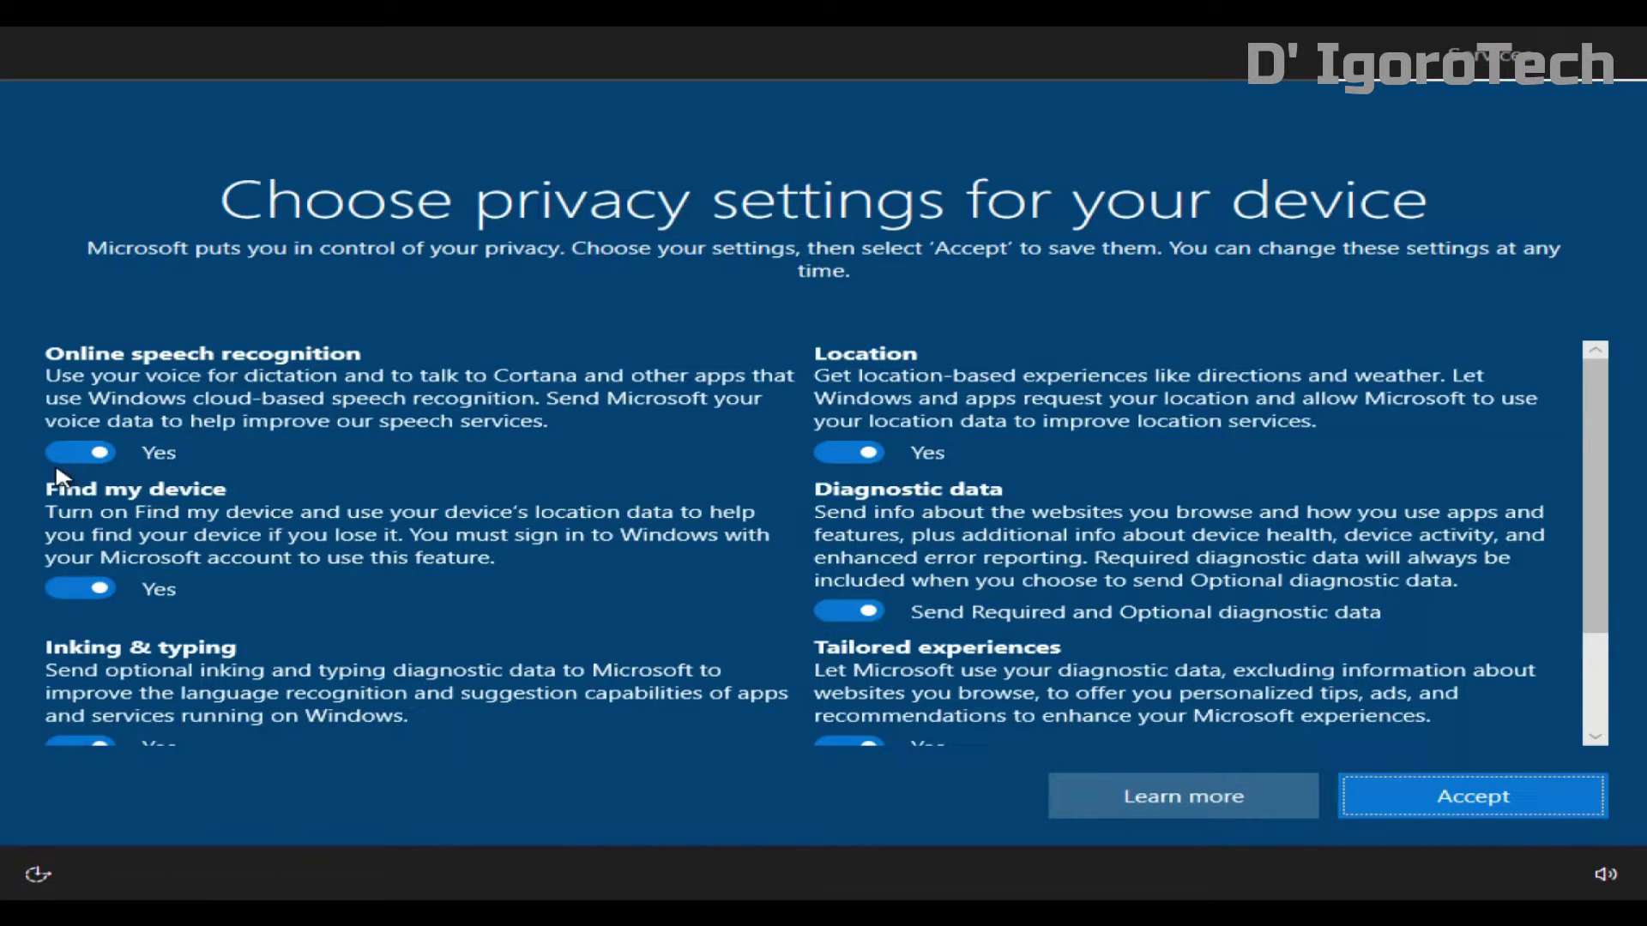
Step: Turn off speech recognition, location, Find my device, inking and typing, tailored experiences and advertising ID, limit diagnostic data to Required, and accept the privacy settings
left_click(83, 453)
left_click(841, 453)
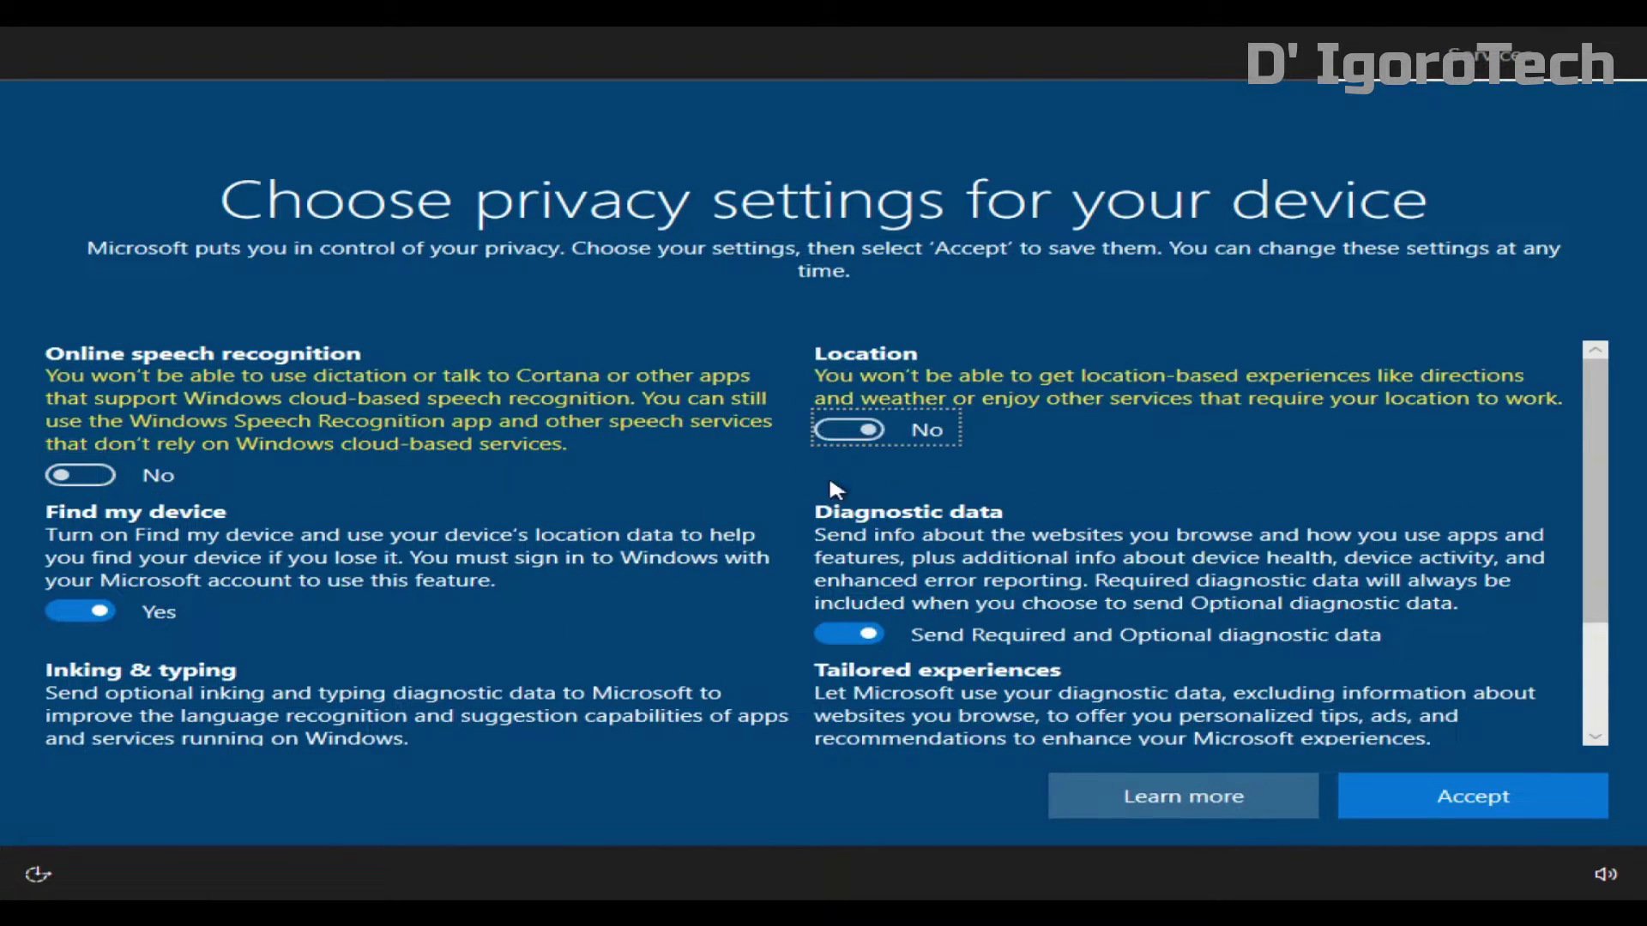
left_click(845, 634)
left_click(83, 610)
scroll(368, 656, "down", 2)
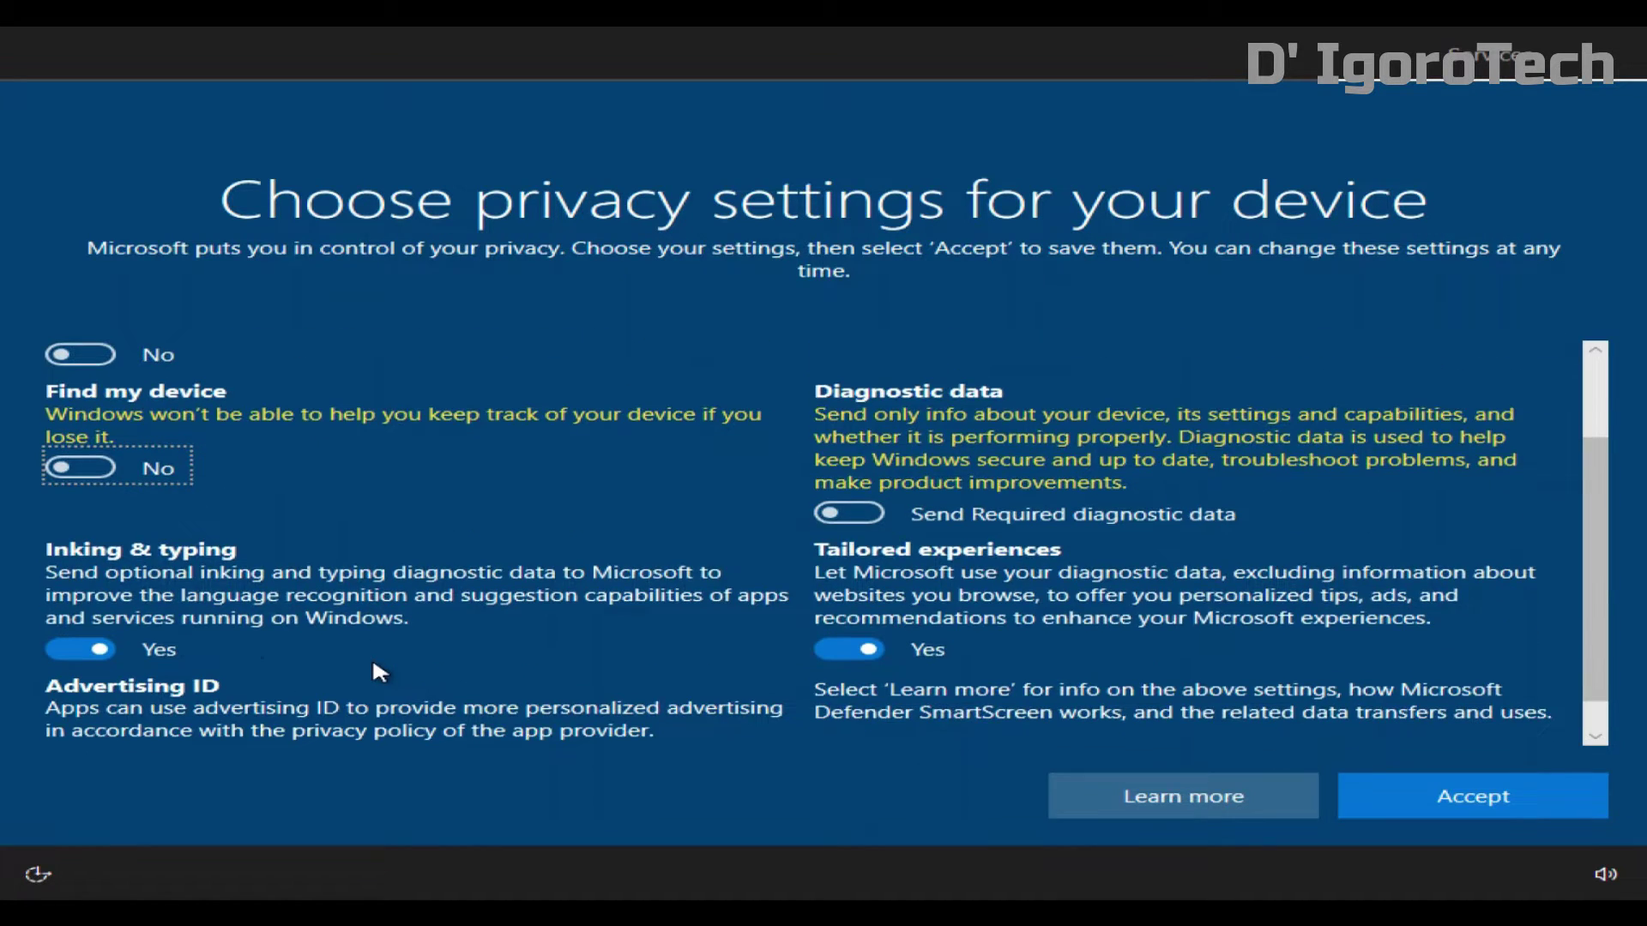
left_click(80, 649)
left_click(830, 649)
scroll(830, 649, "down", 1)
left_click(79, 721)
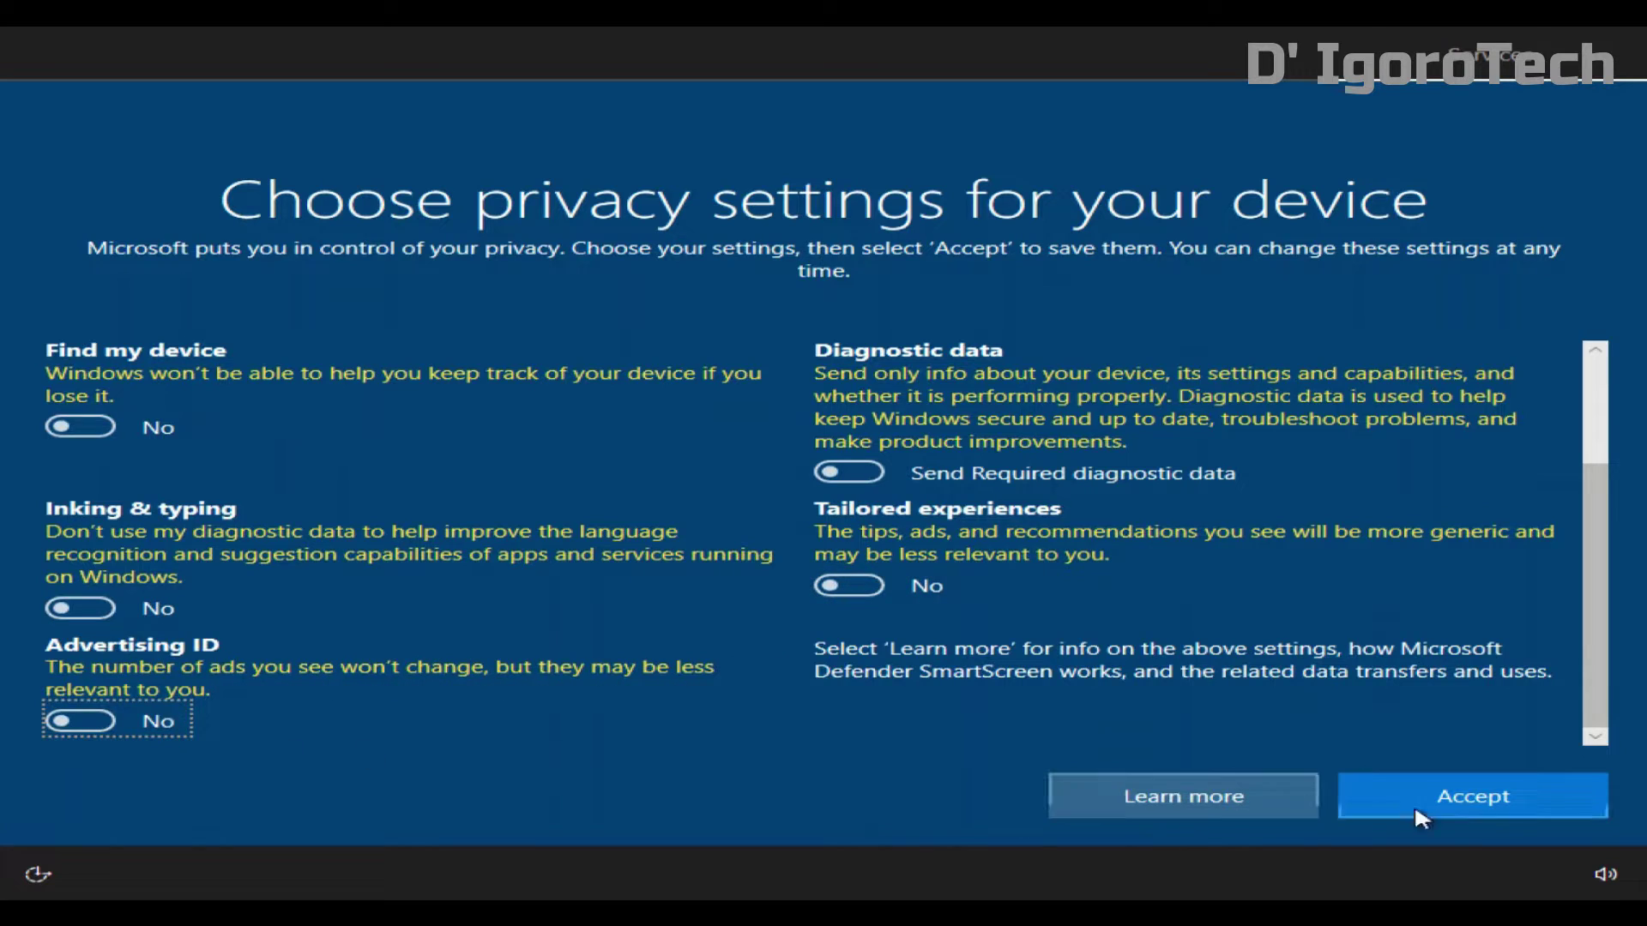
left_click(1469, 806)
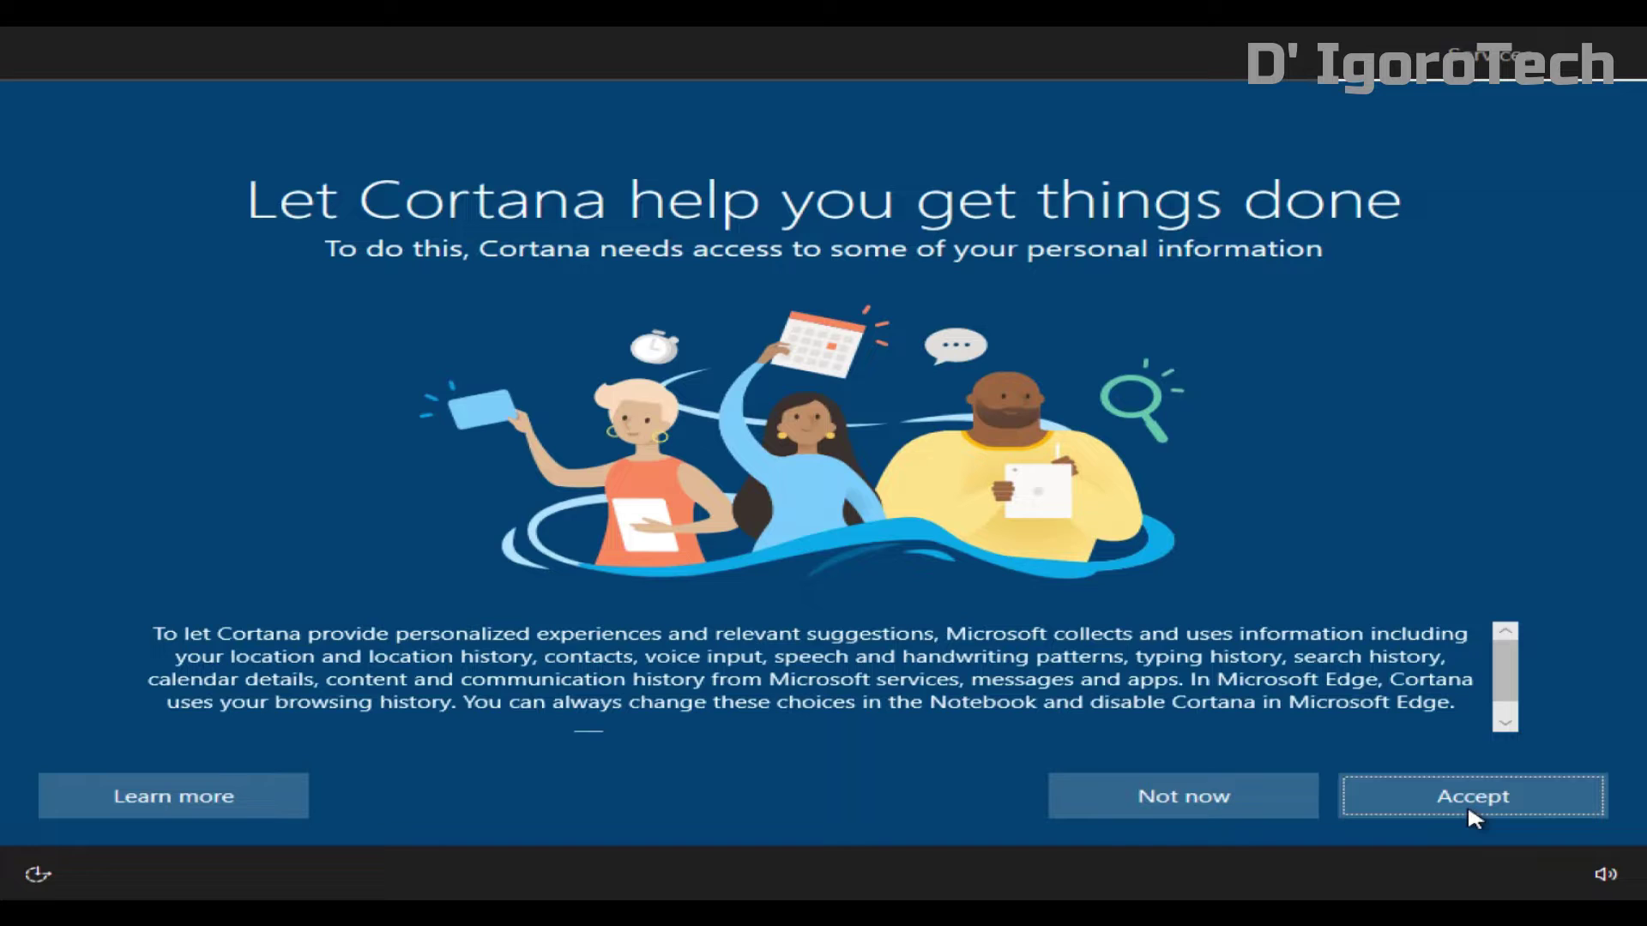
Step: Accept Cortana's access to personal information and postpone the Microsoft Edge introduction on the desktop
left_click(1468, 811)
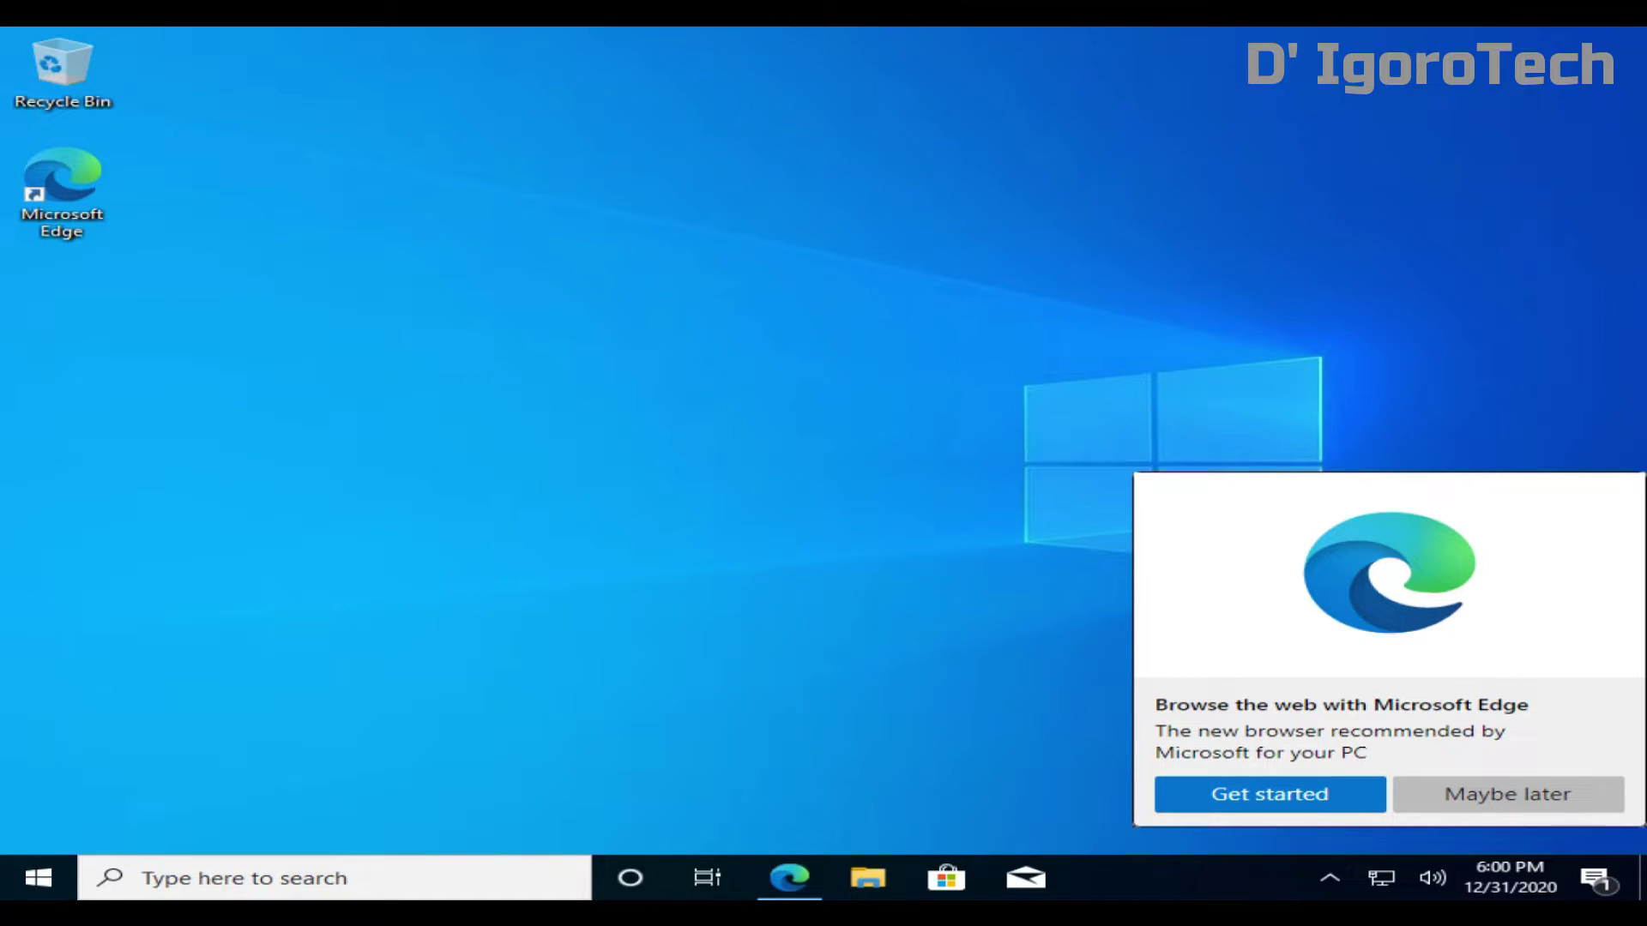
left_click(1503, 794)
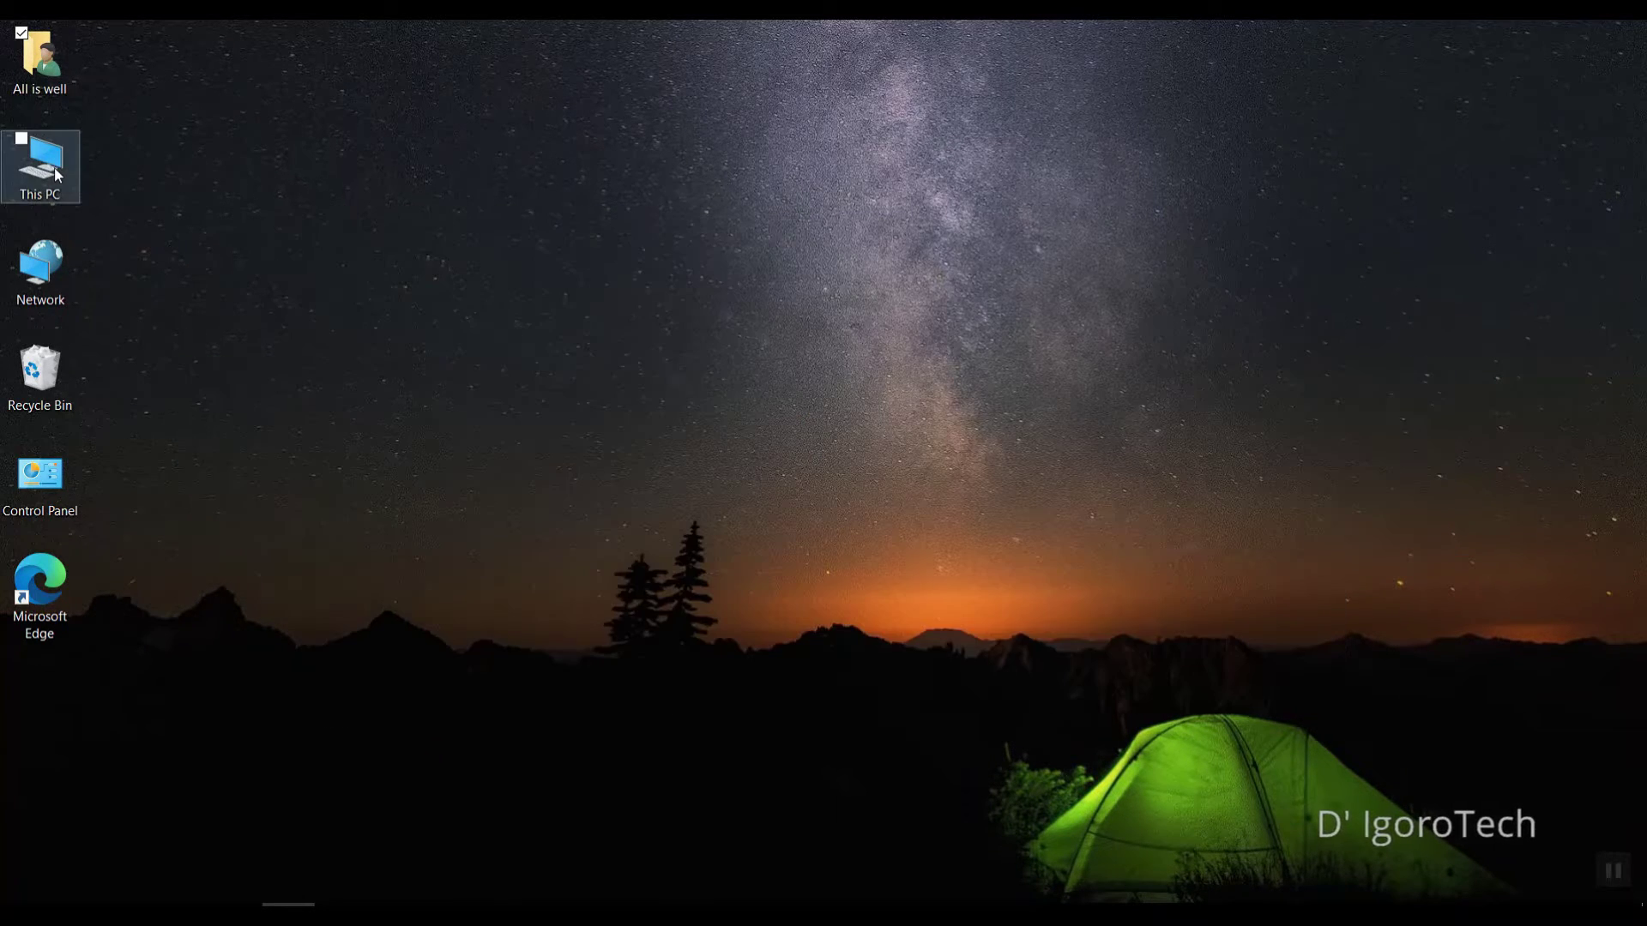
Step: Open Computer Management for This PC and show Device Manager
right_click(55, 176)
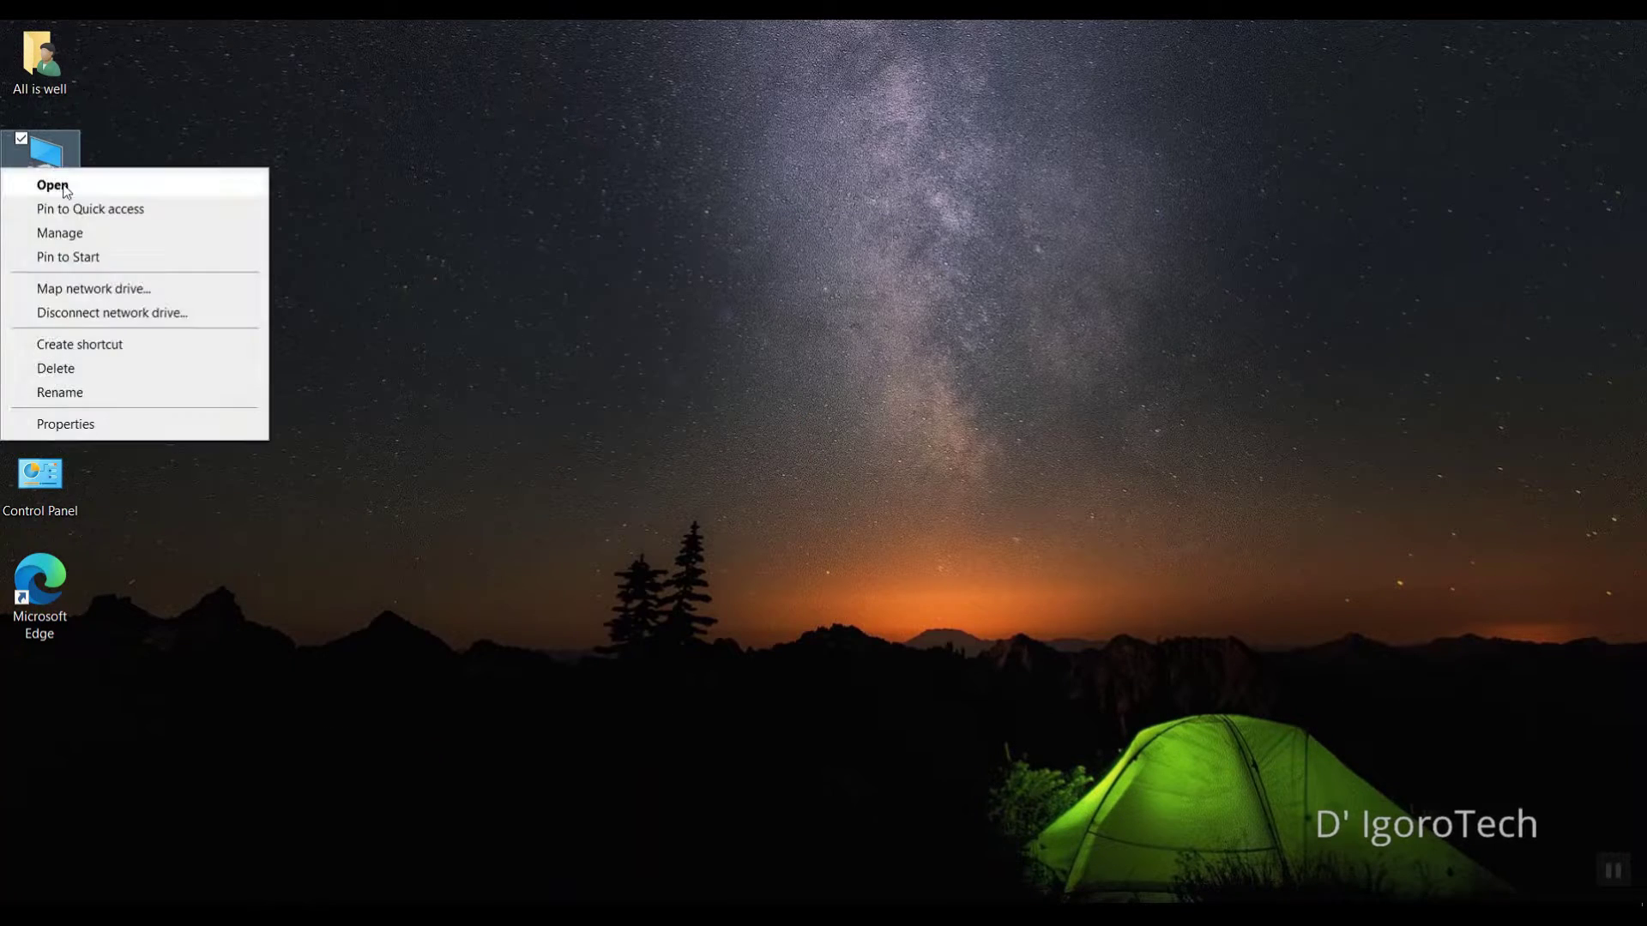
left_click(62, 233)
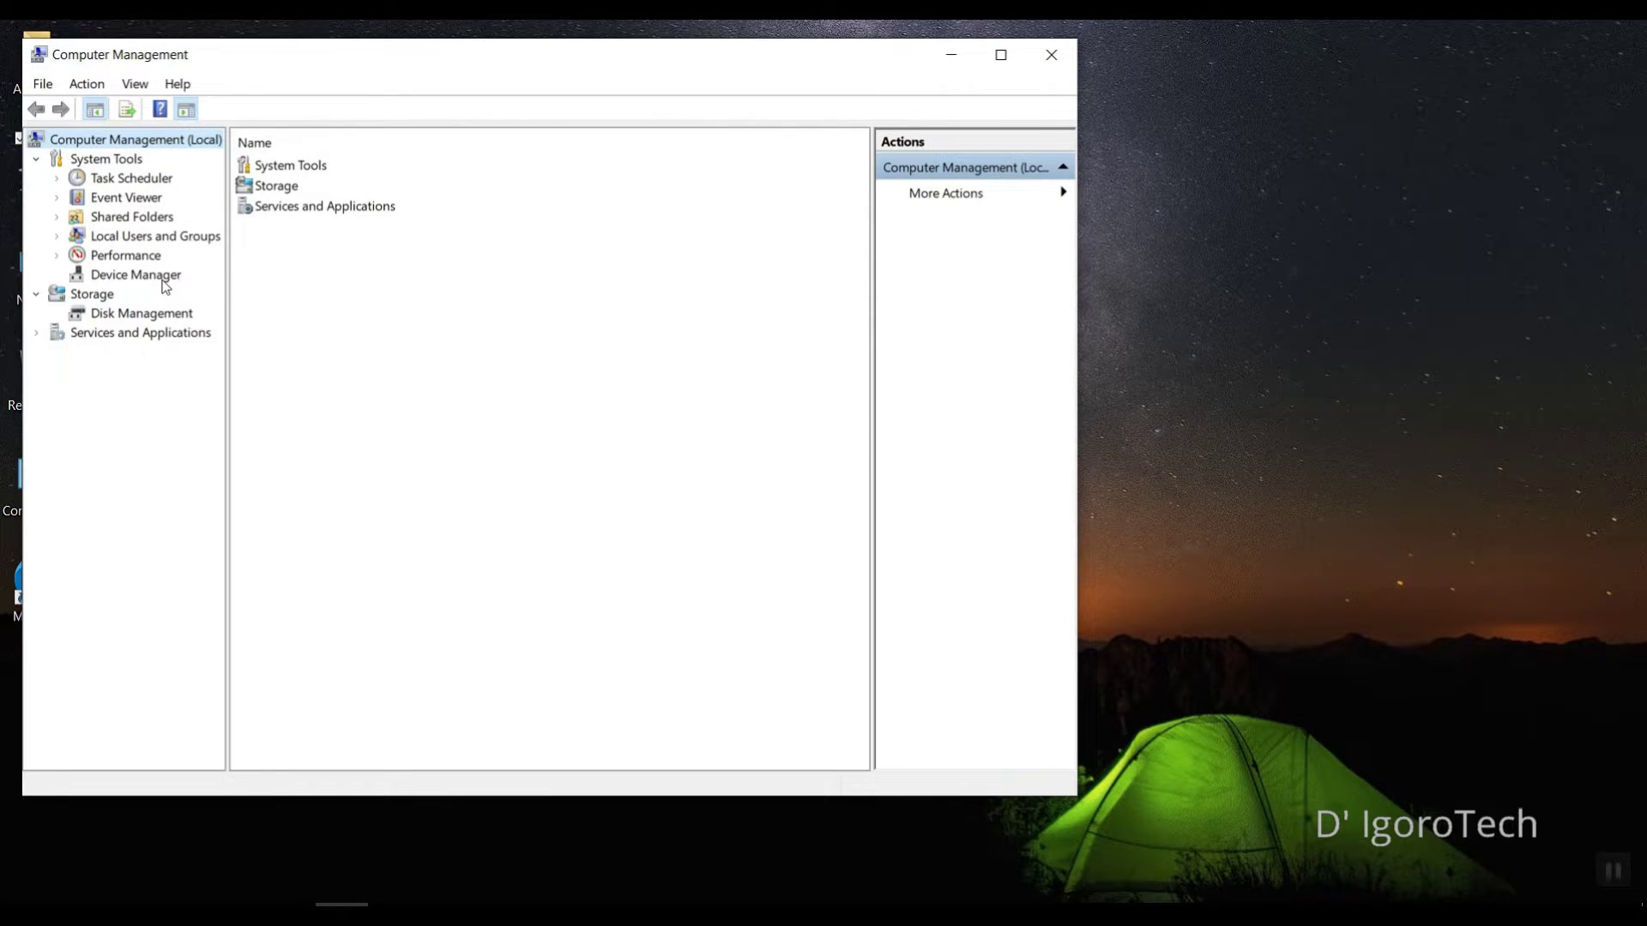
left_click(162, 281)
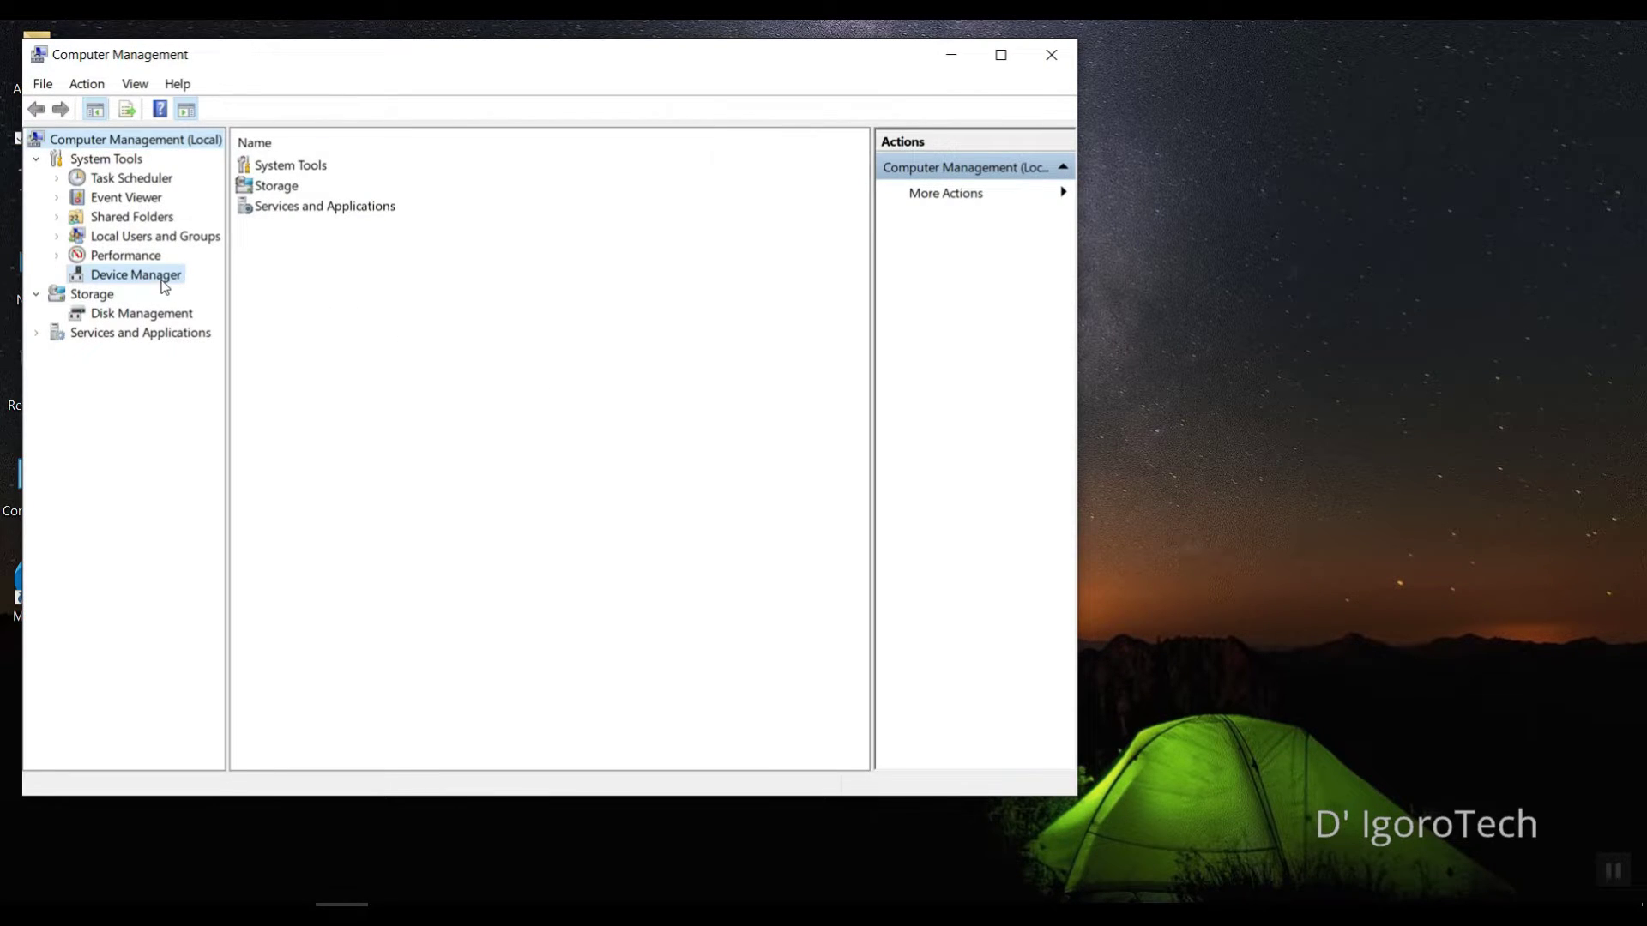
Step: Examine the entries under Other devices, Universal Serial Bus controllers and Display adapters for missing drivers, and close Computer Management
scroll(365, 430, "down", 1)
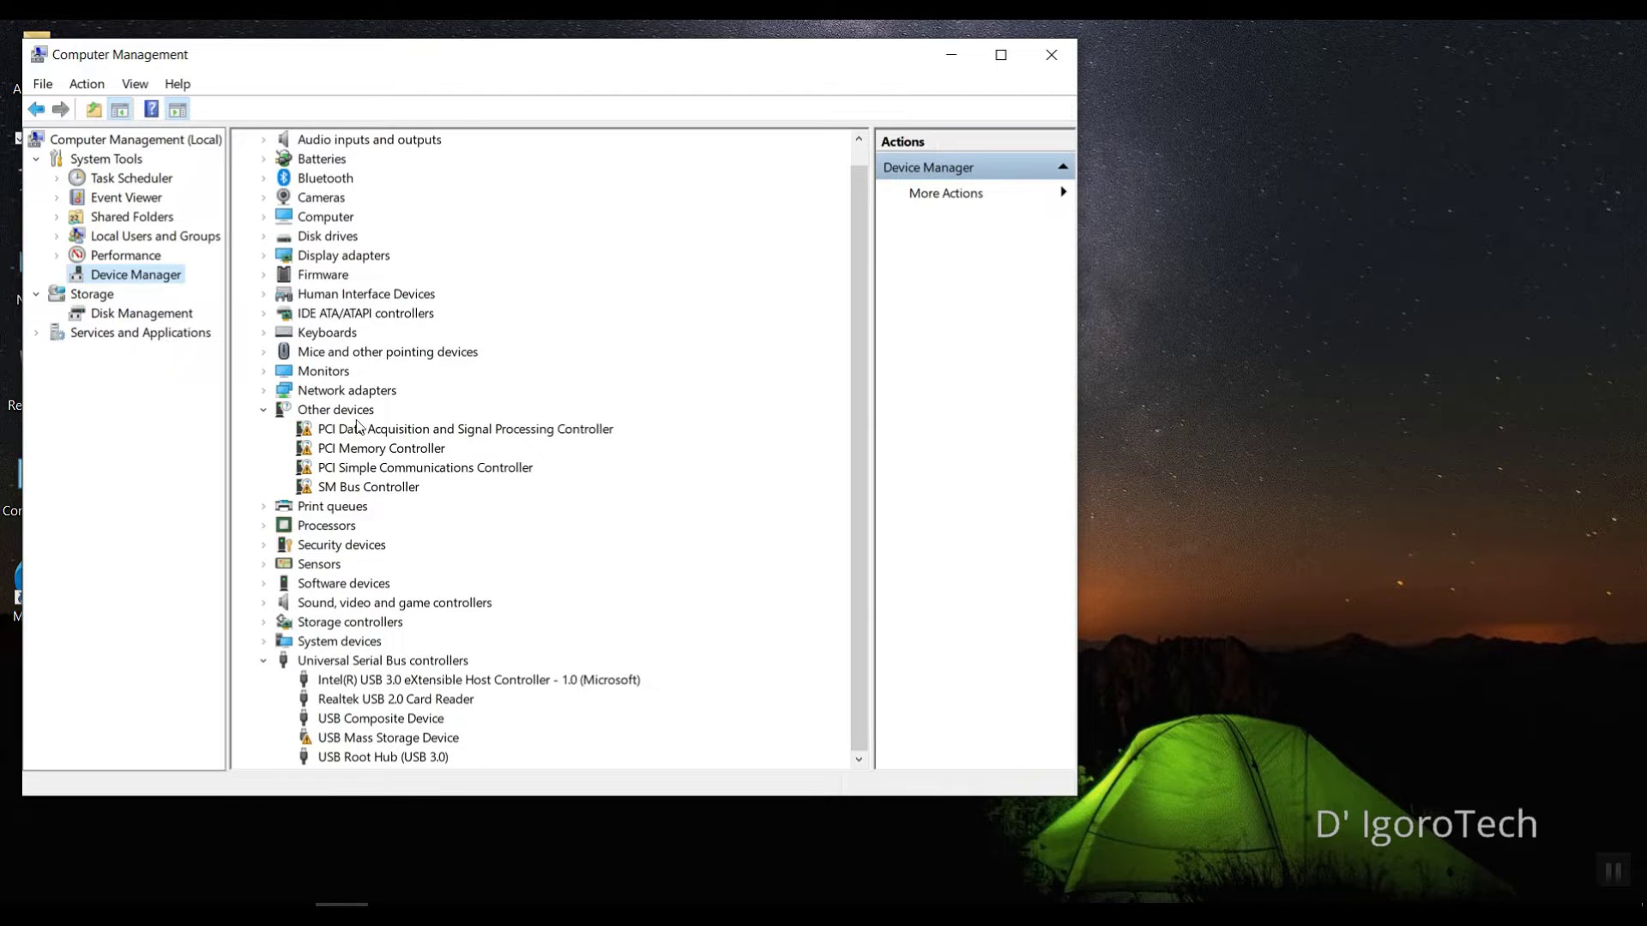
left_click(351, 428)
left_click(364, 448)
left_click(364, 469)
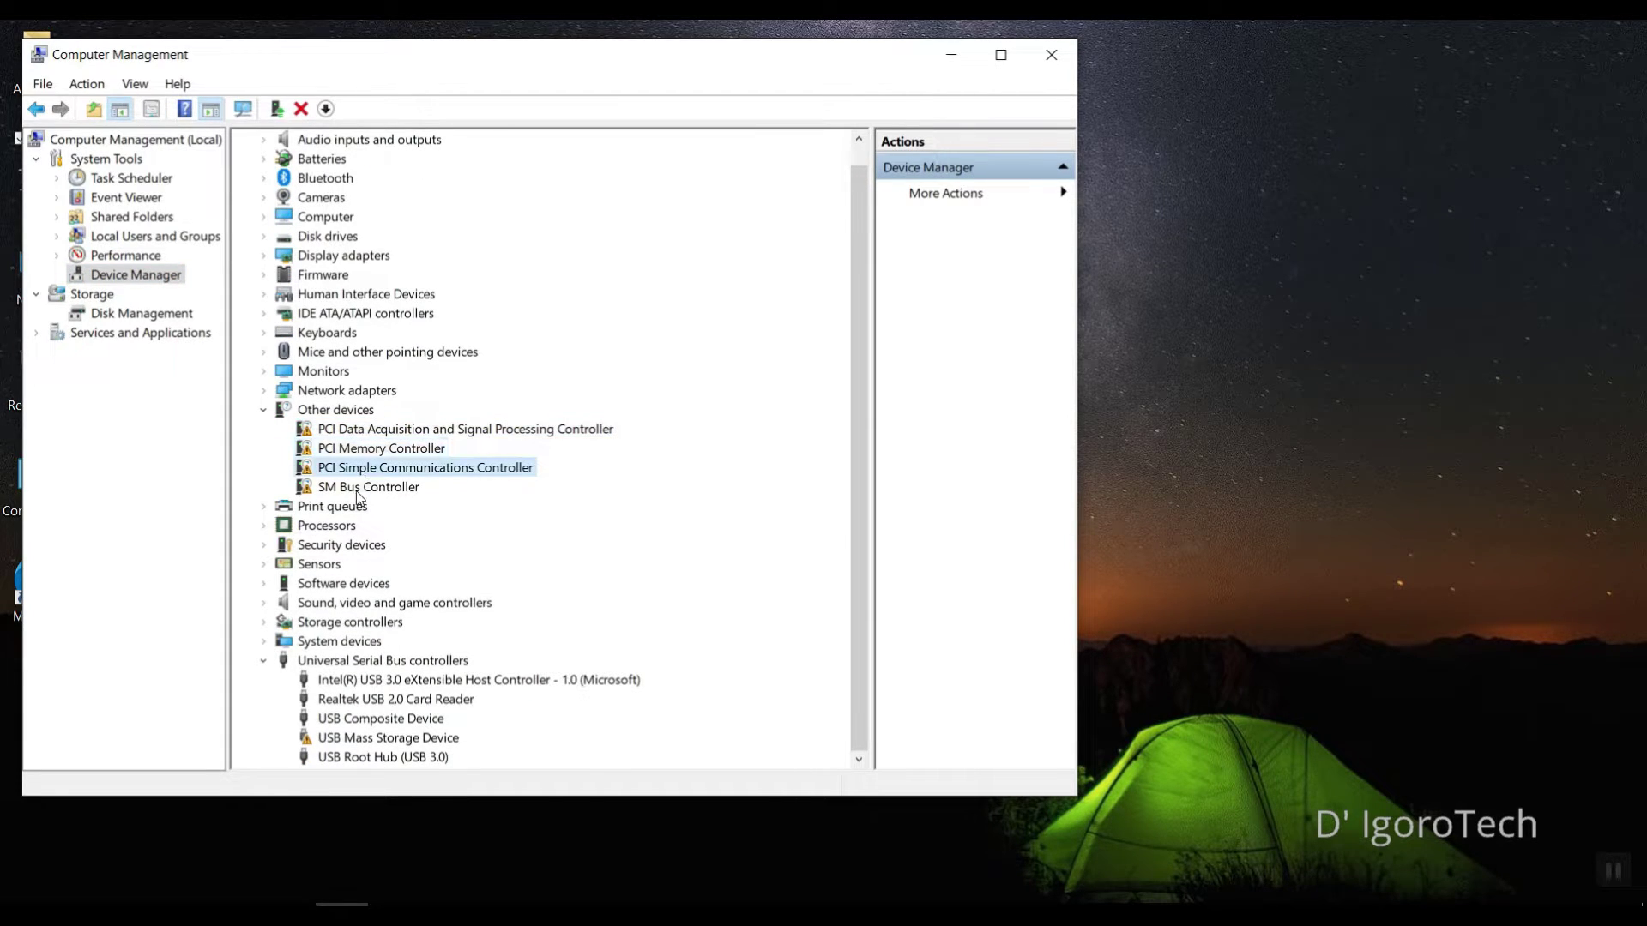
left_click(358, 489)
left_click(378, 720)
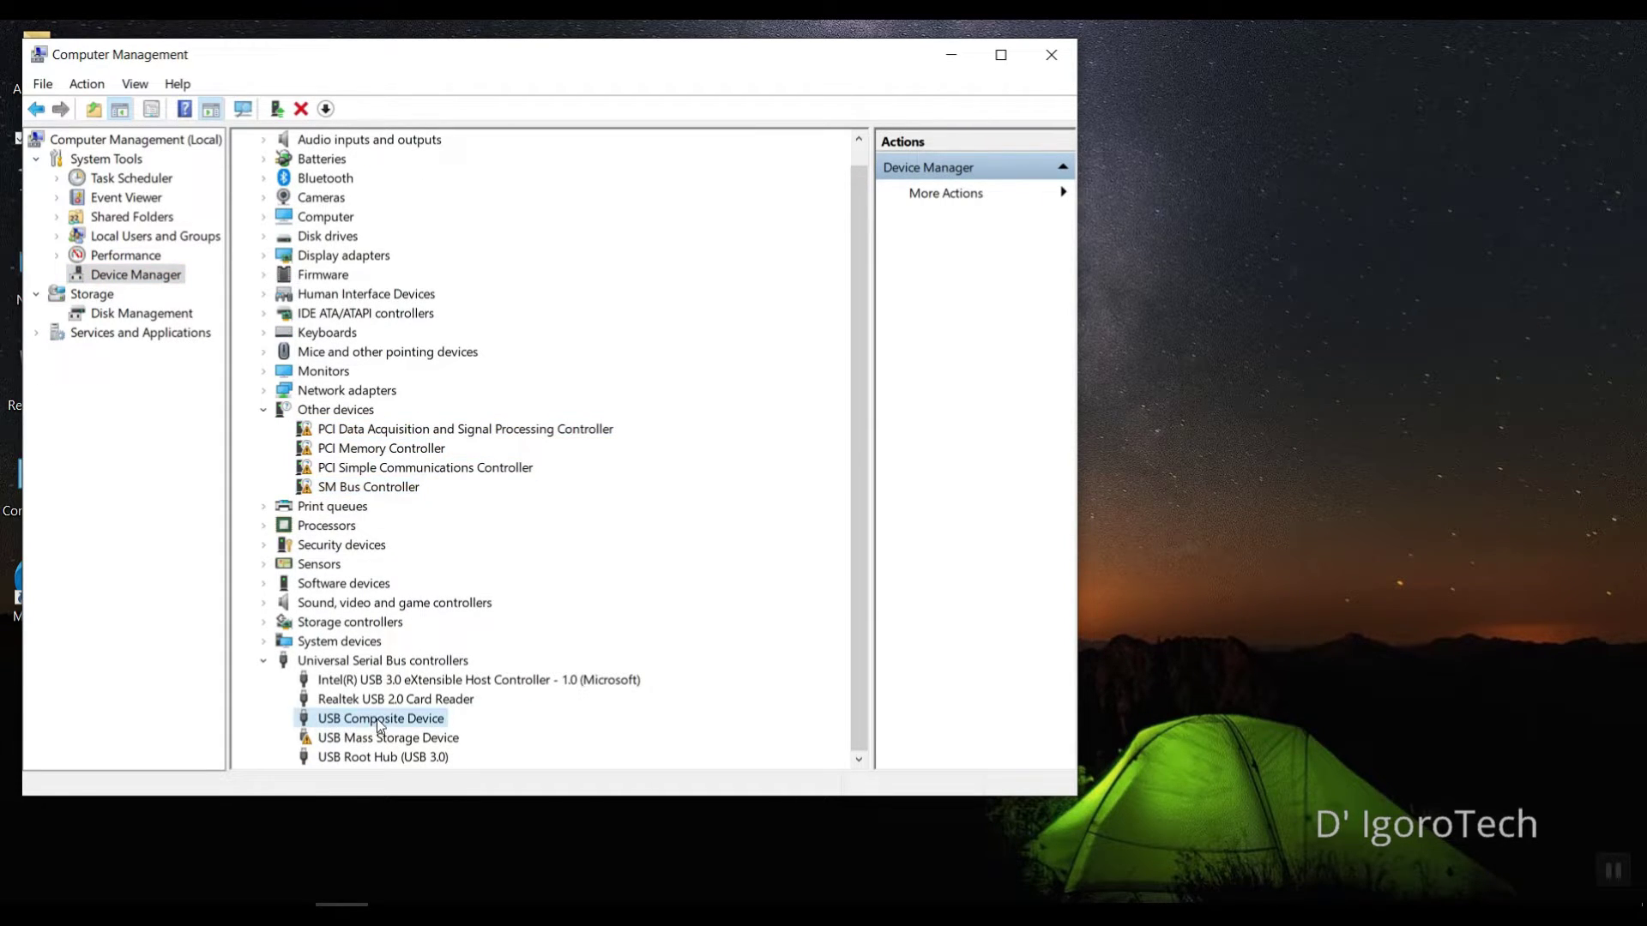
scroll(378, 470, "up", 1)
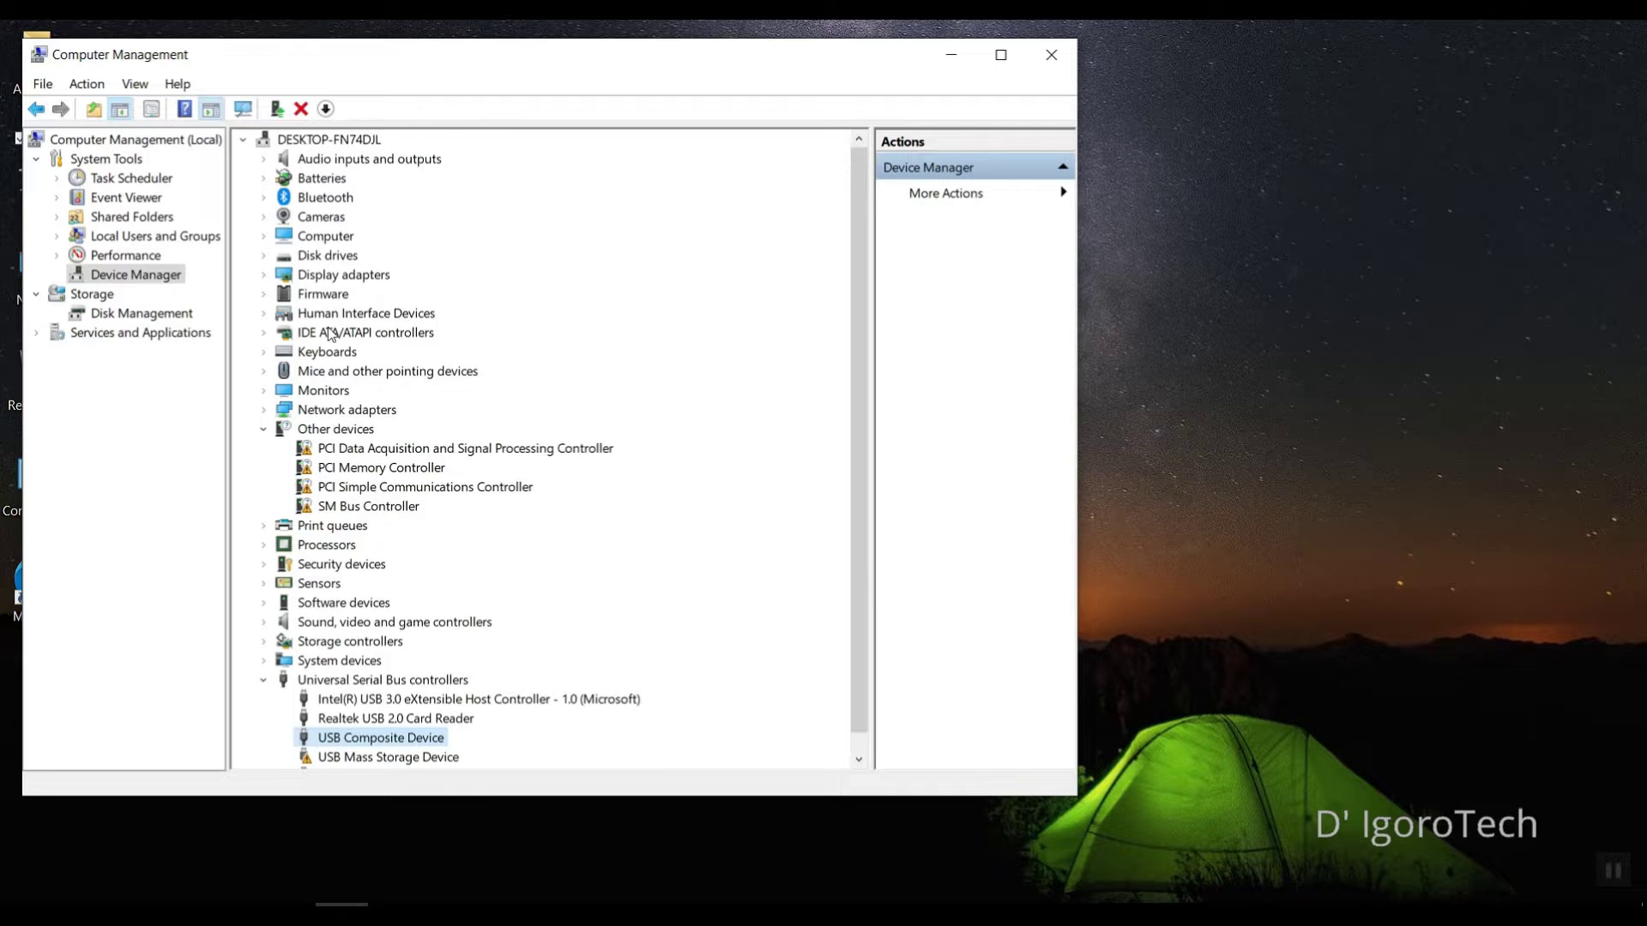
left_click(265, 277)
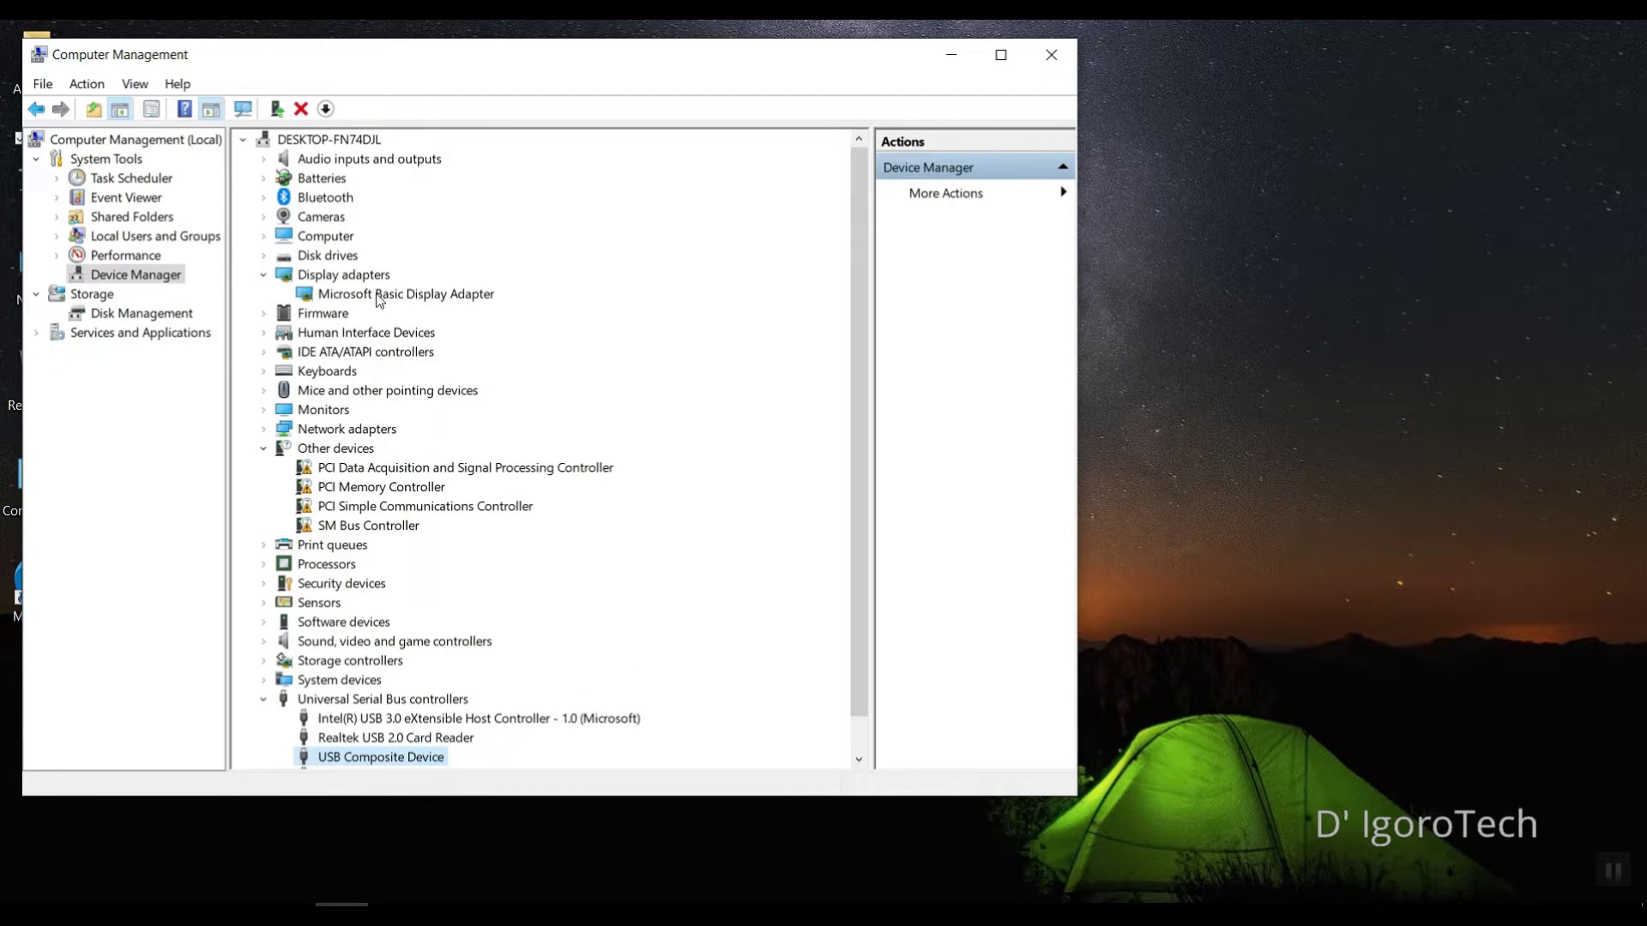
left_click(1052, 57)
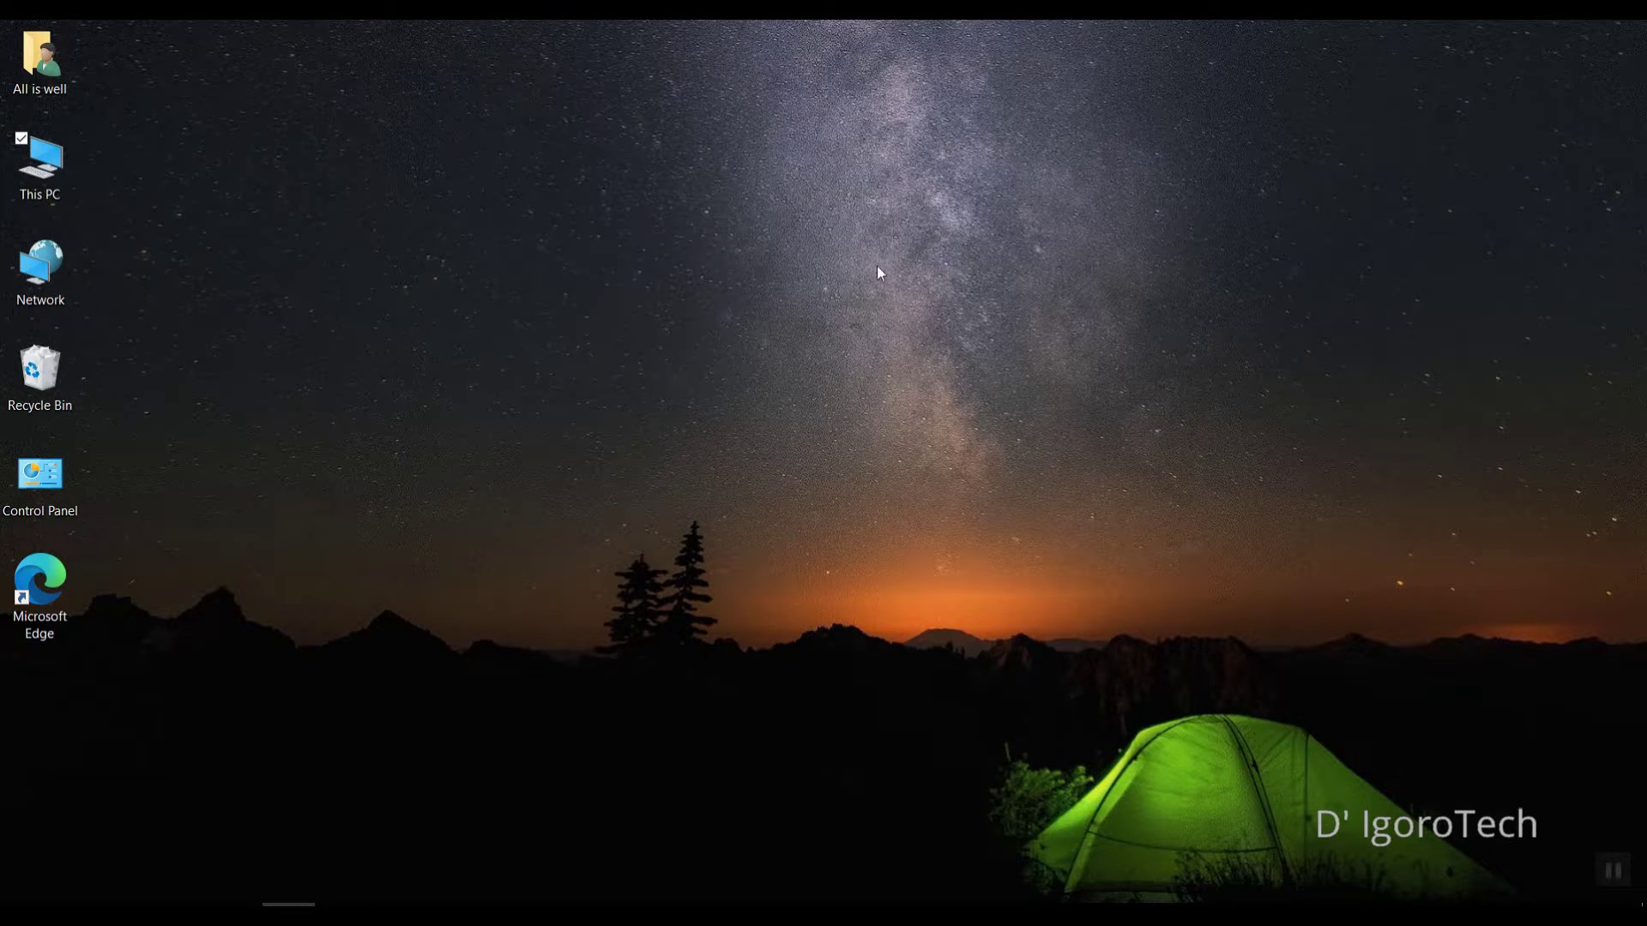
Step: Switch to Microsoft Edge and search google.com for driver booster
double_click(62, 580)
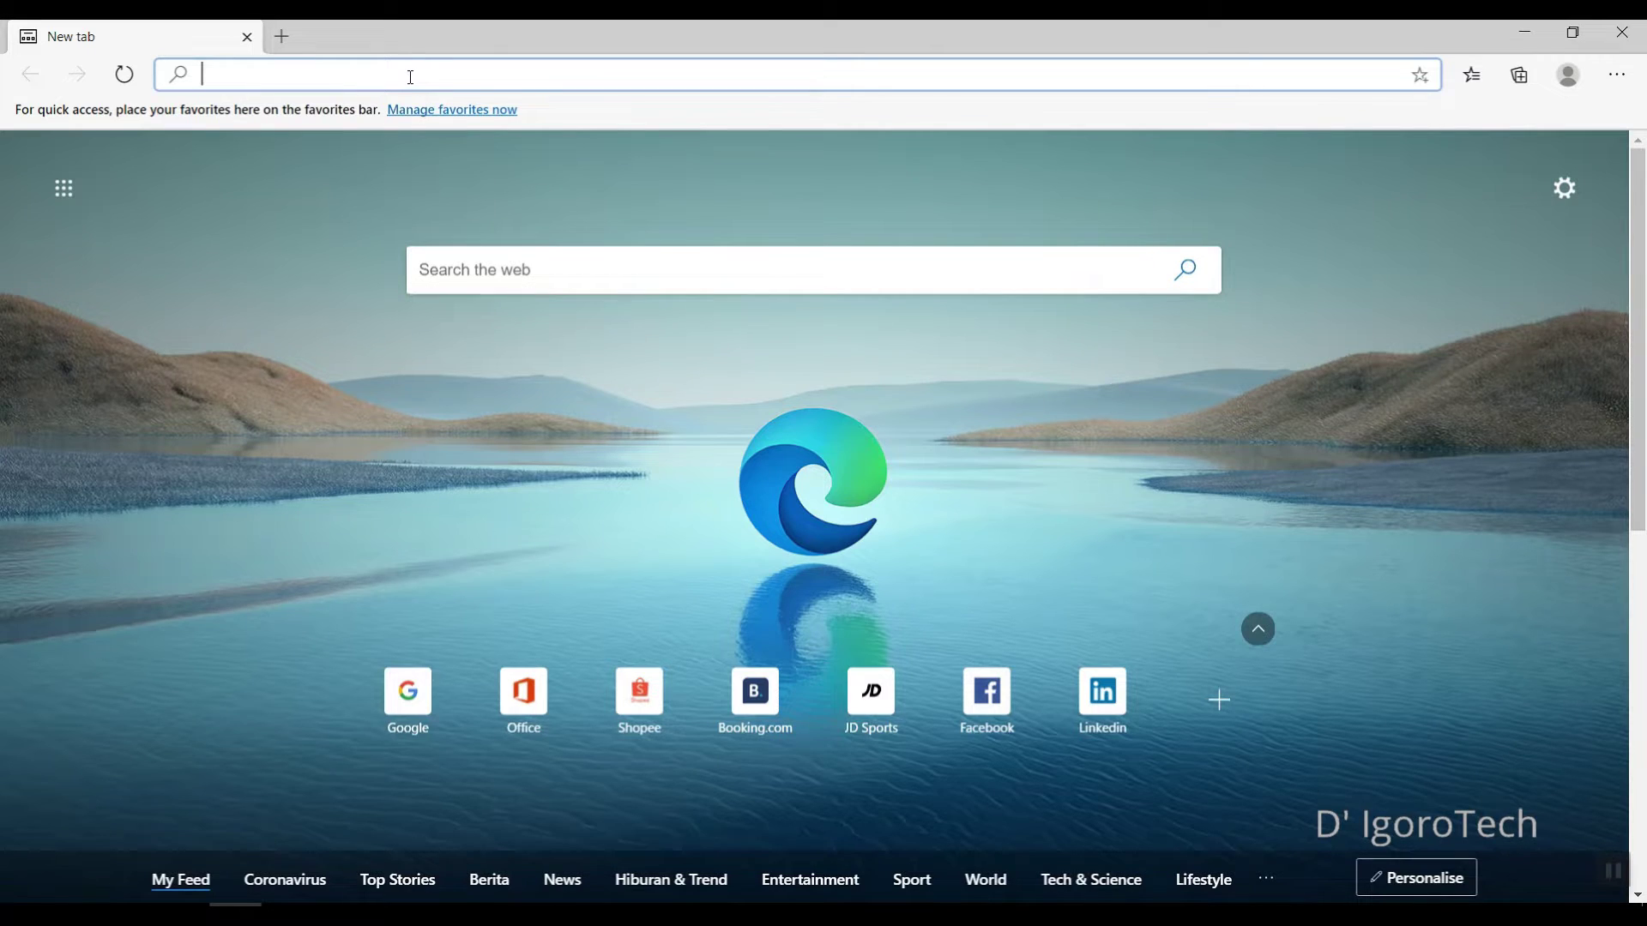
type("google.com")
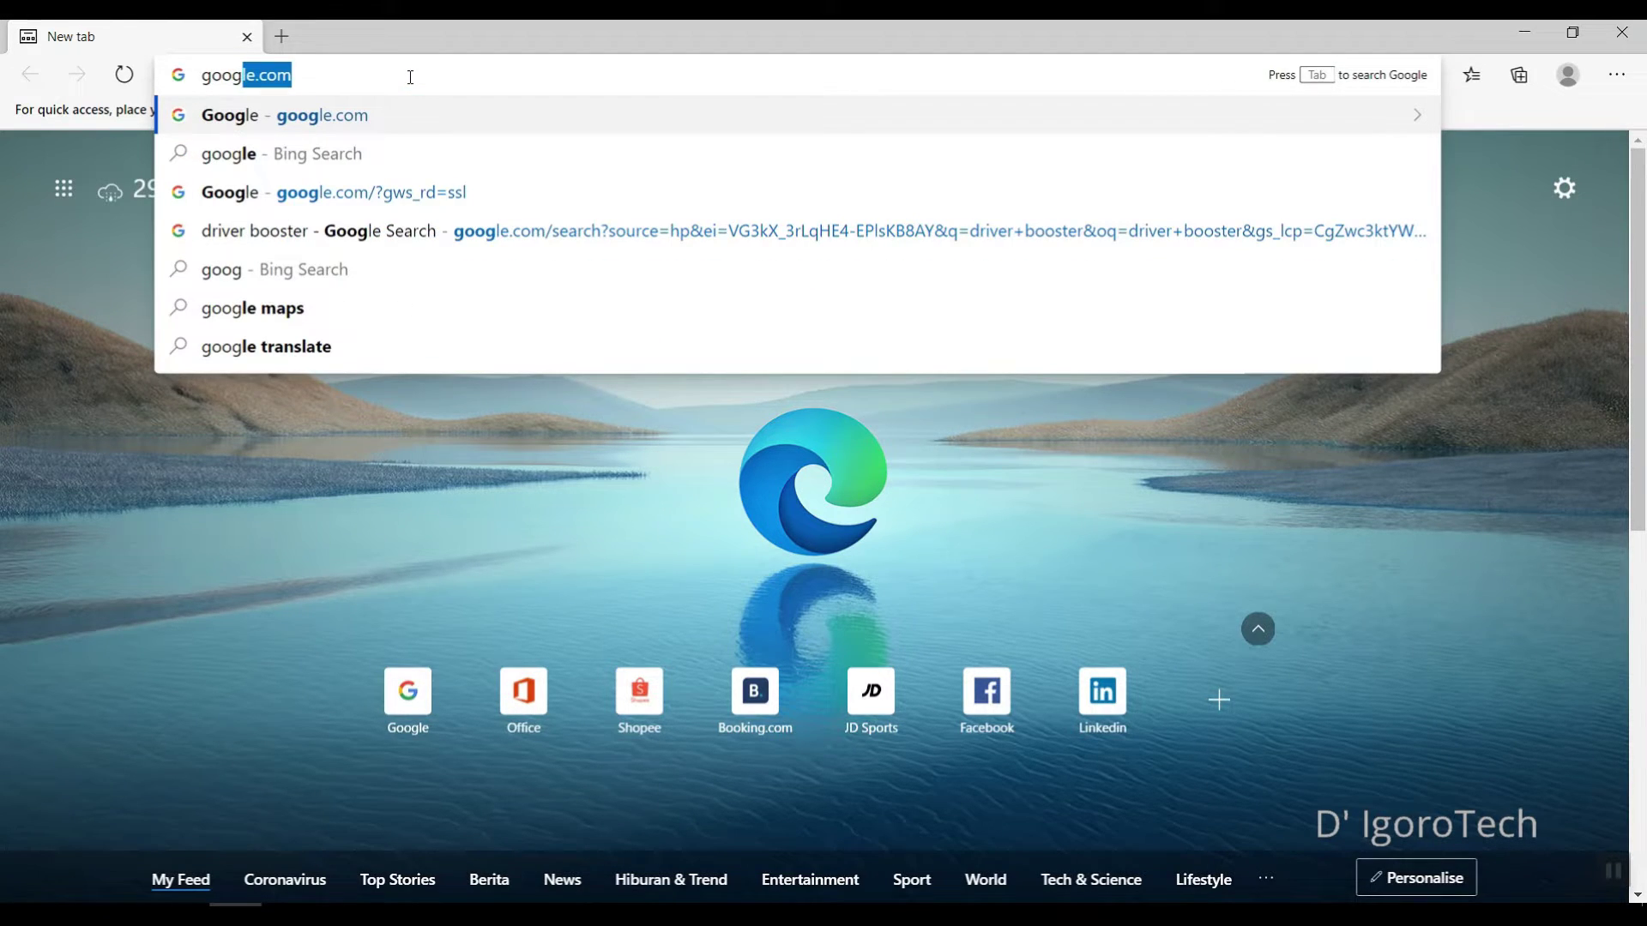
key("Return")
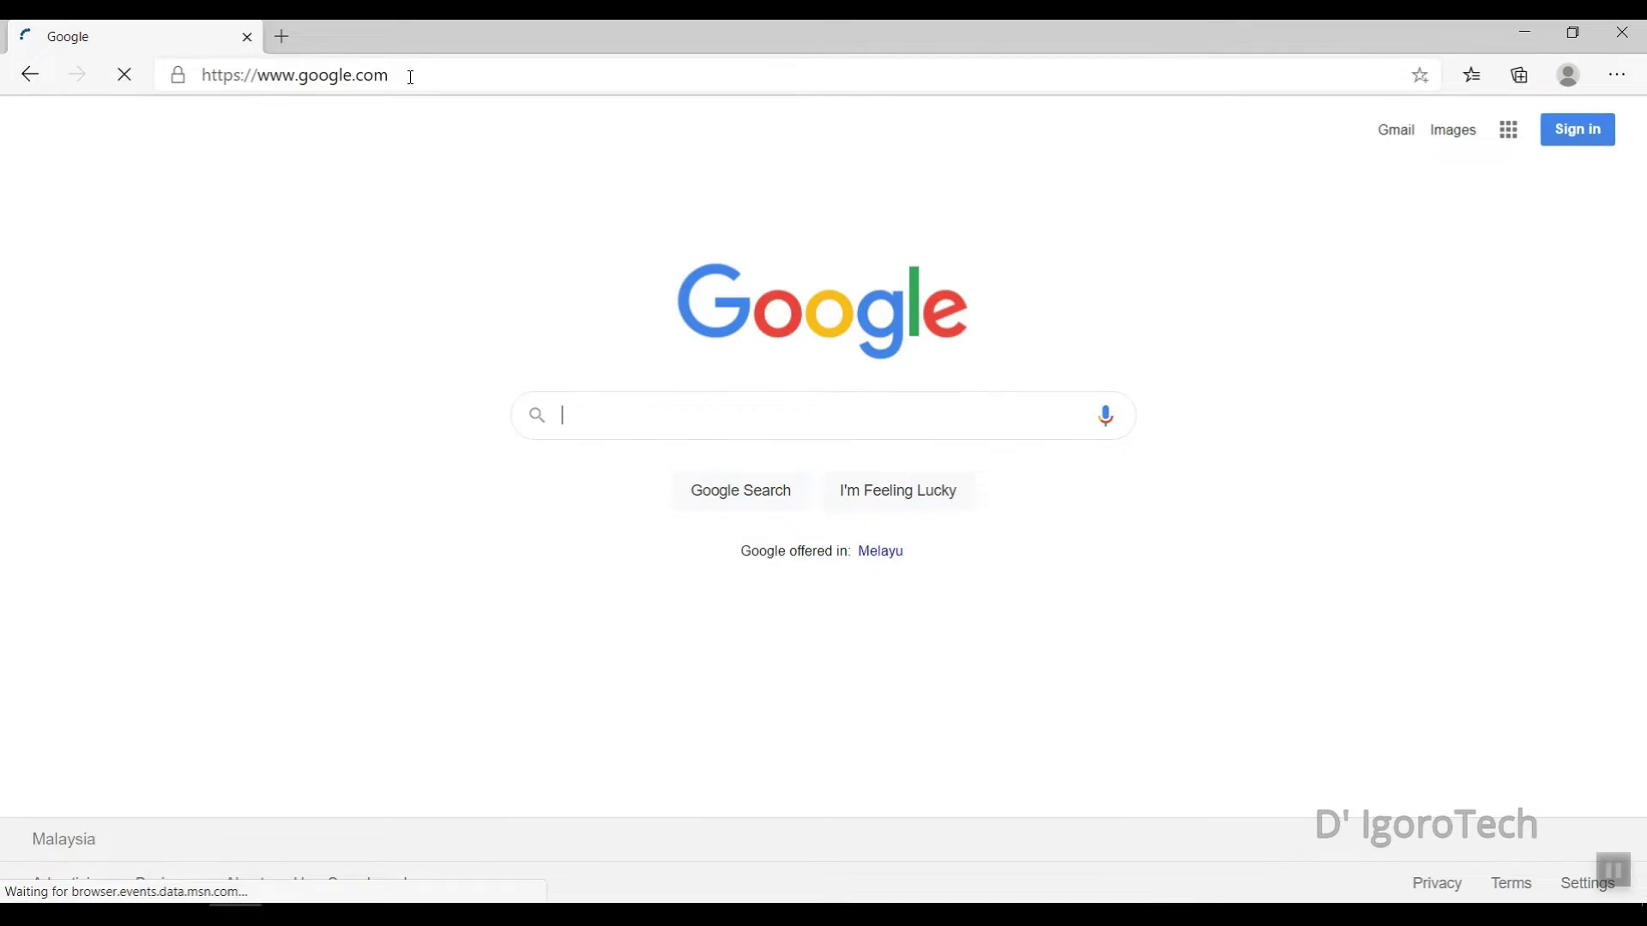
left_click(581, 410)
type("driver")
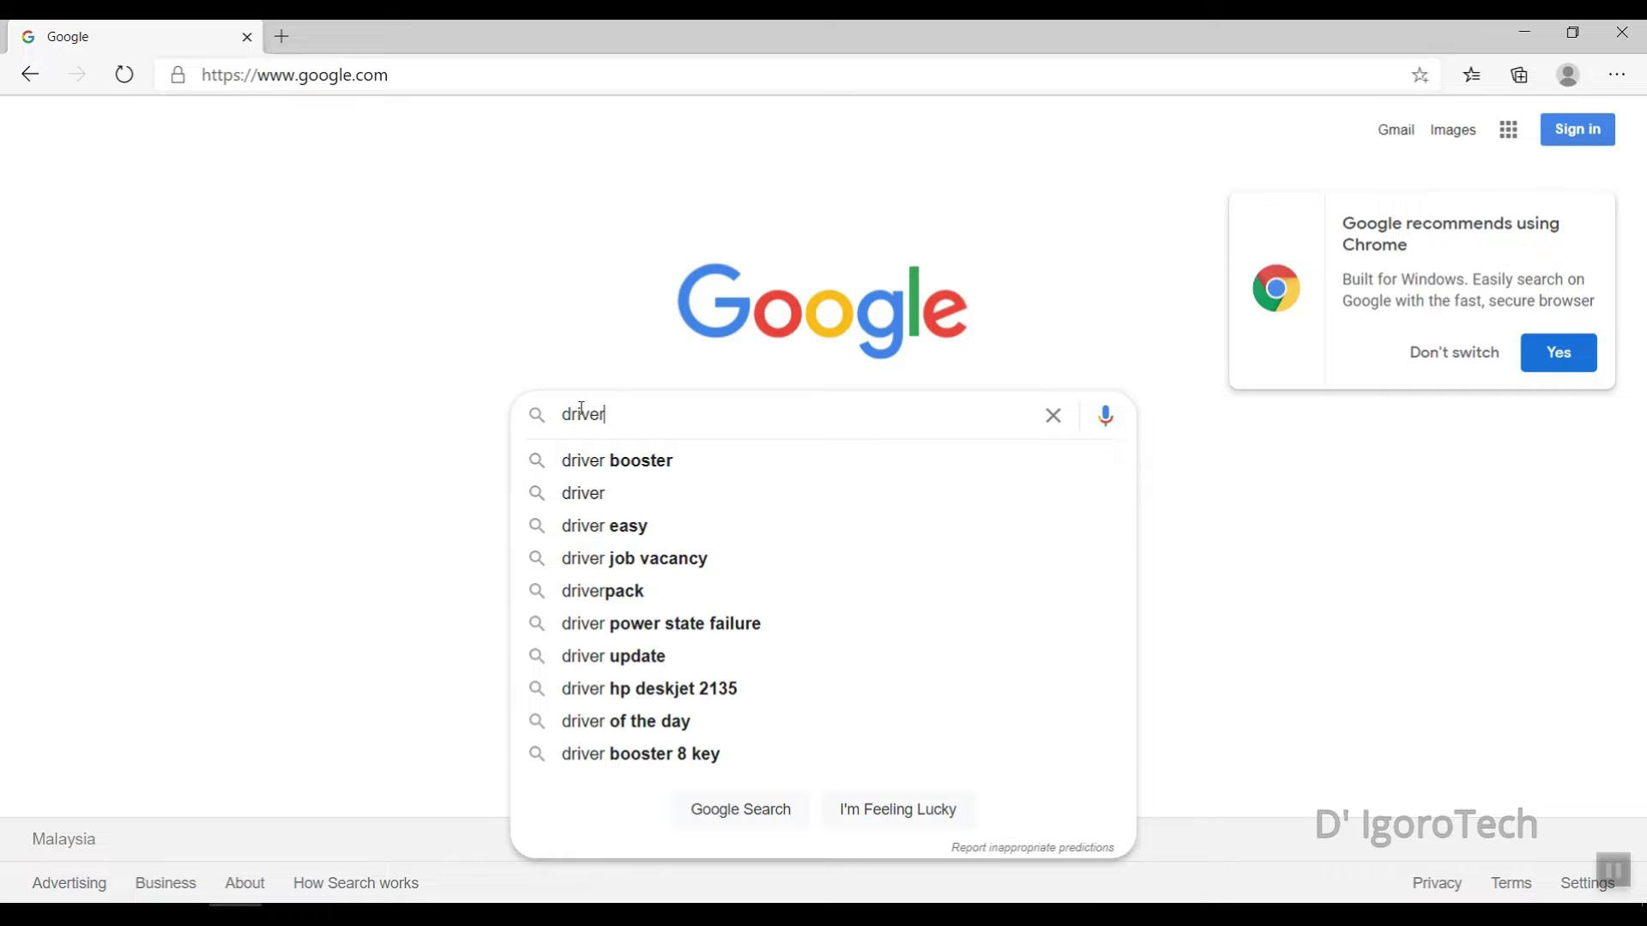
left_click(621, 461)
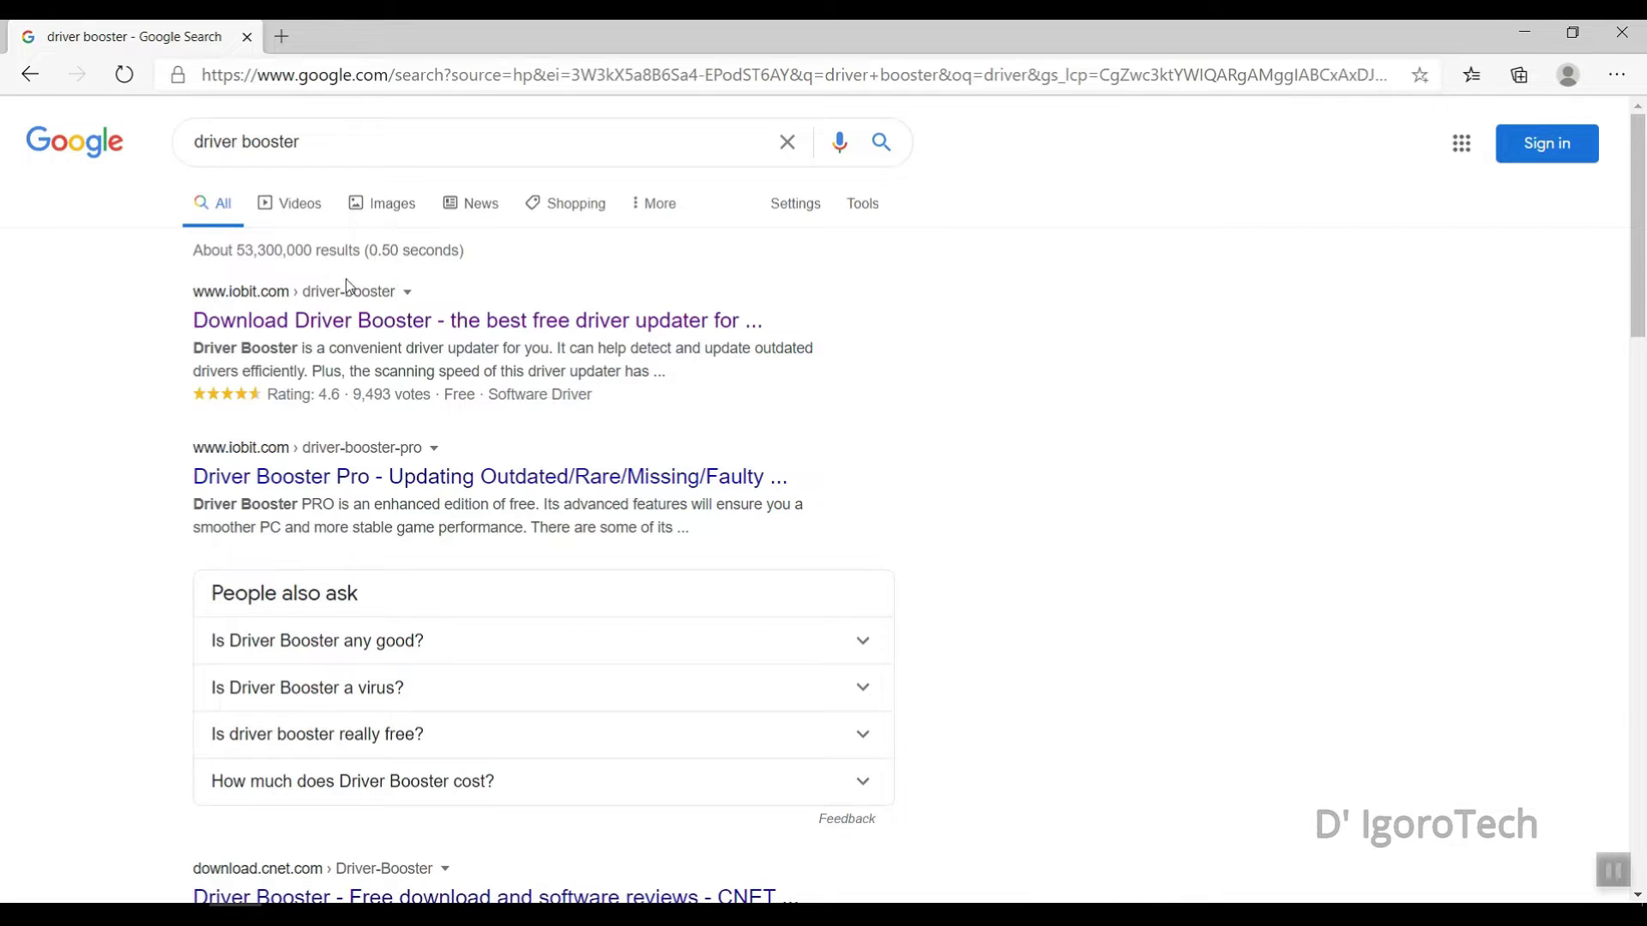
Step: Open IObit's Driver Booster page from the search results and download Driver Booster Free for Windows through Softonic
left_click(350, 321)
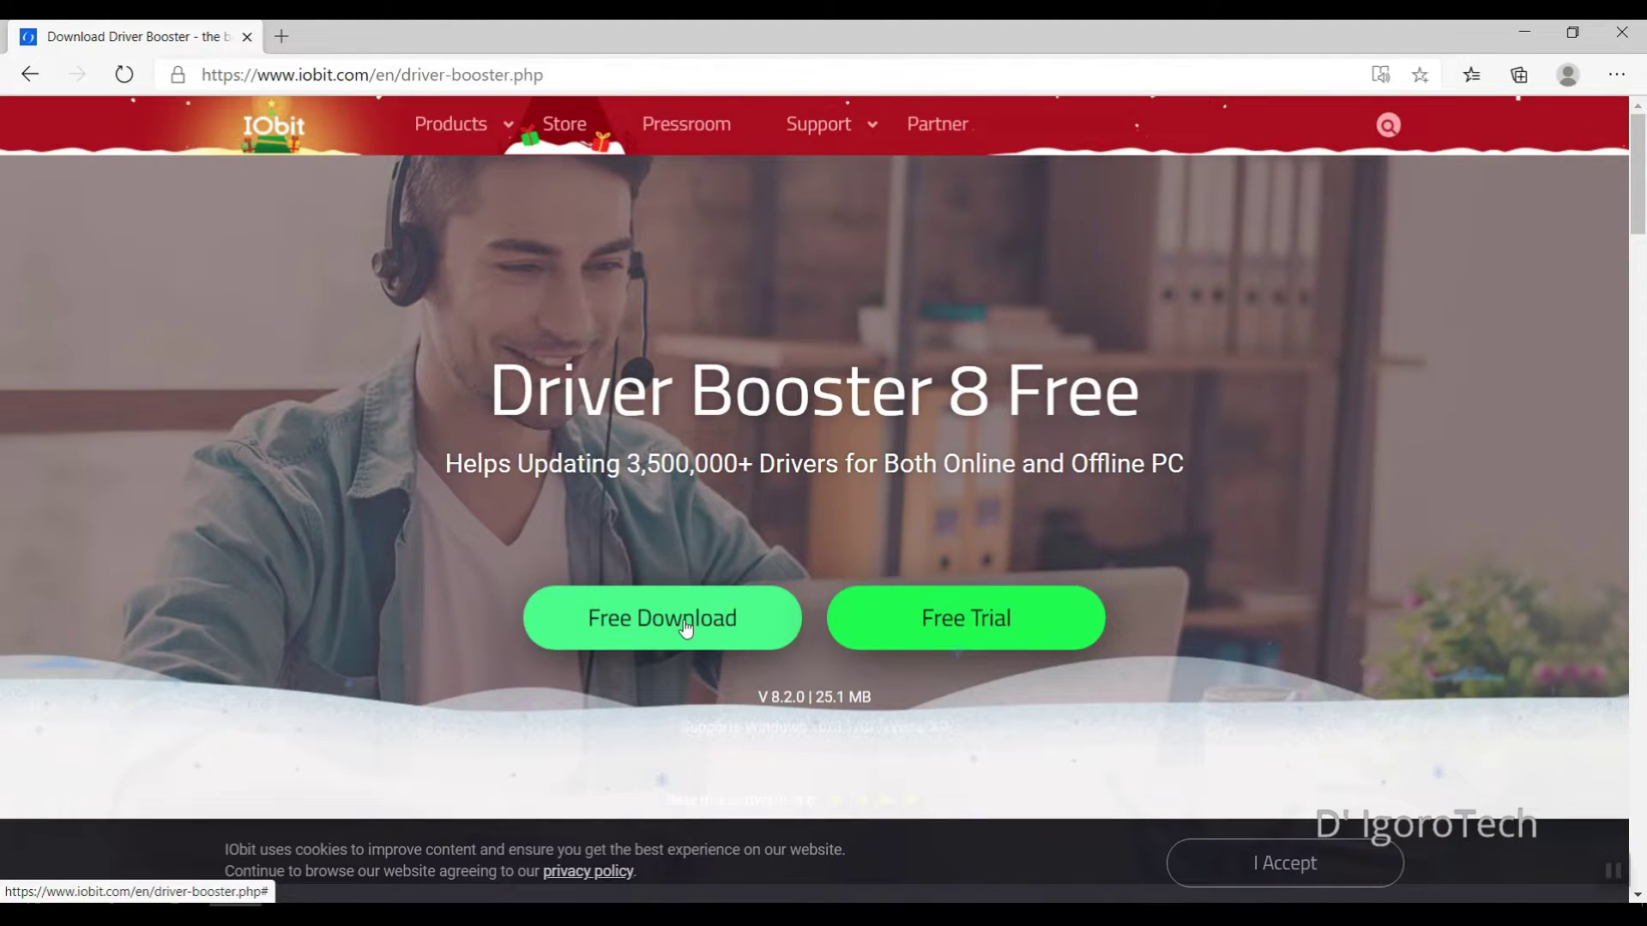
left_click(687, 626)
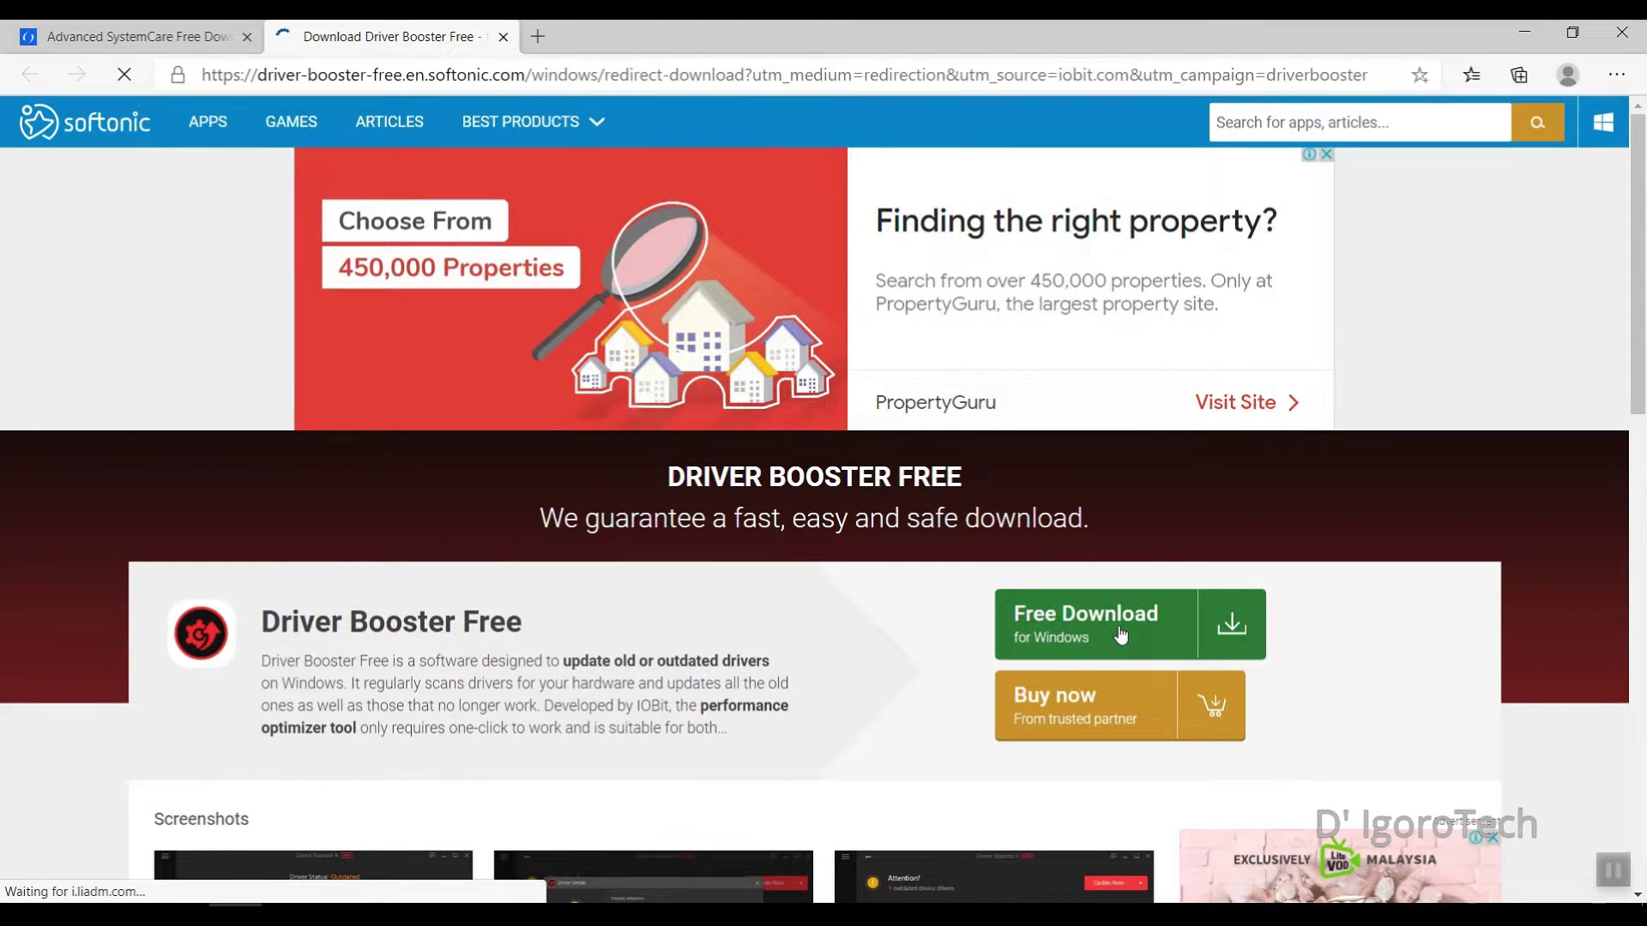
left_click(1120, 635)
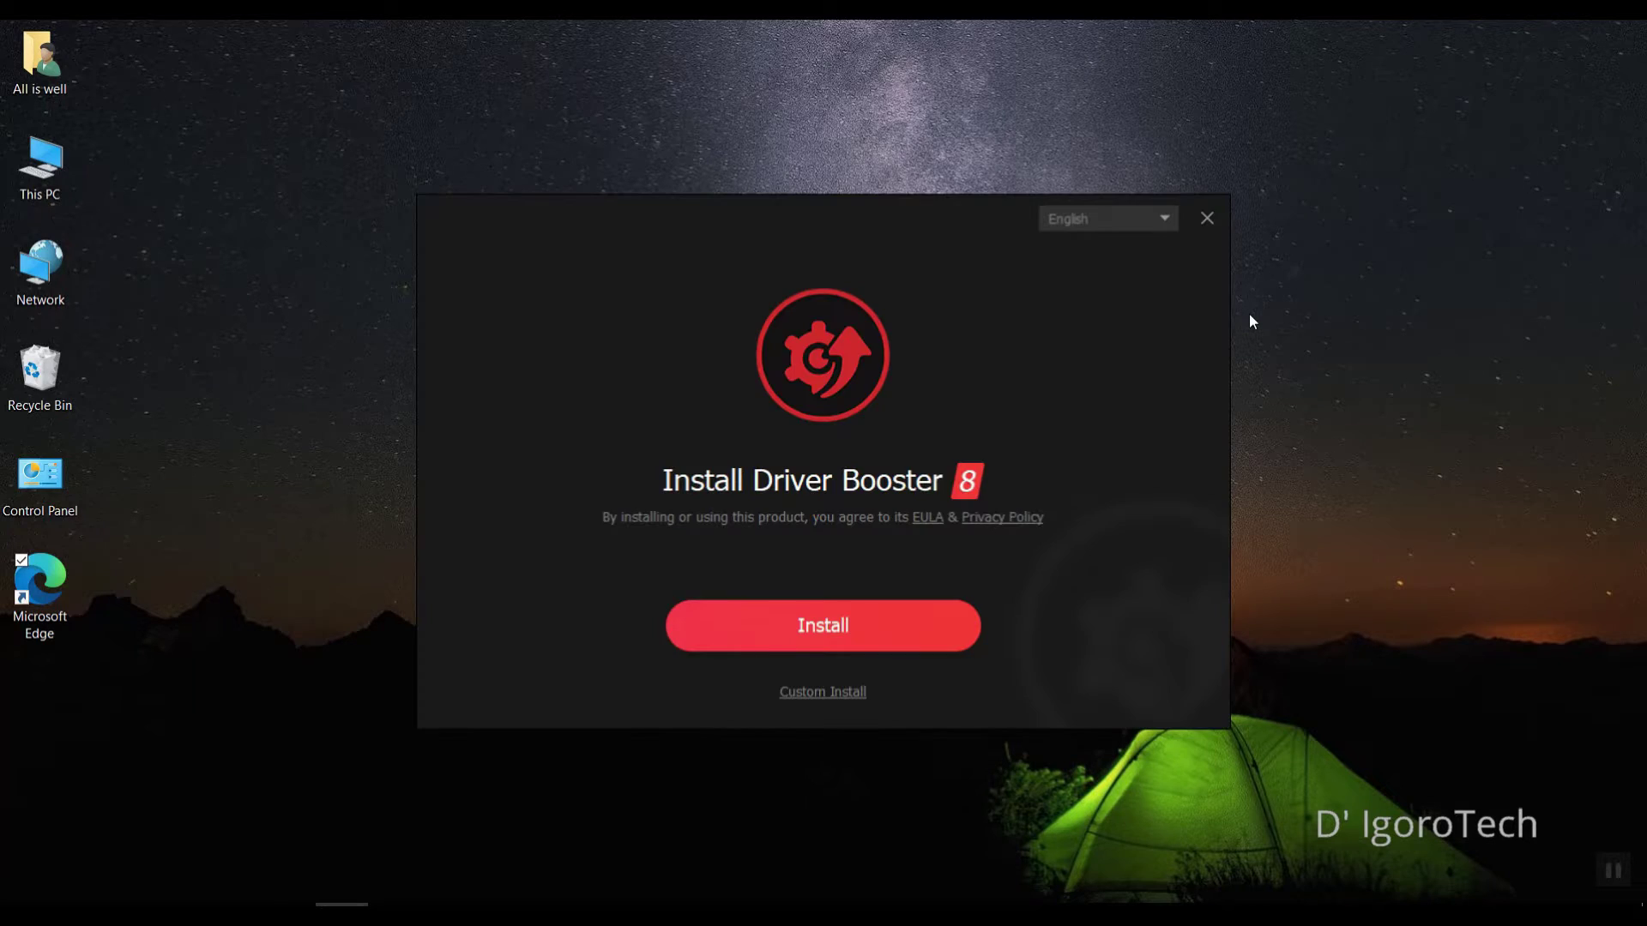
Step: Install Driver Booster 8, declining the iTop VPN offer and the IObit newsletter subscription
left_click(862, 625)
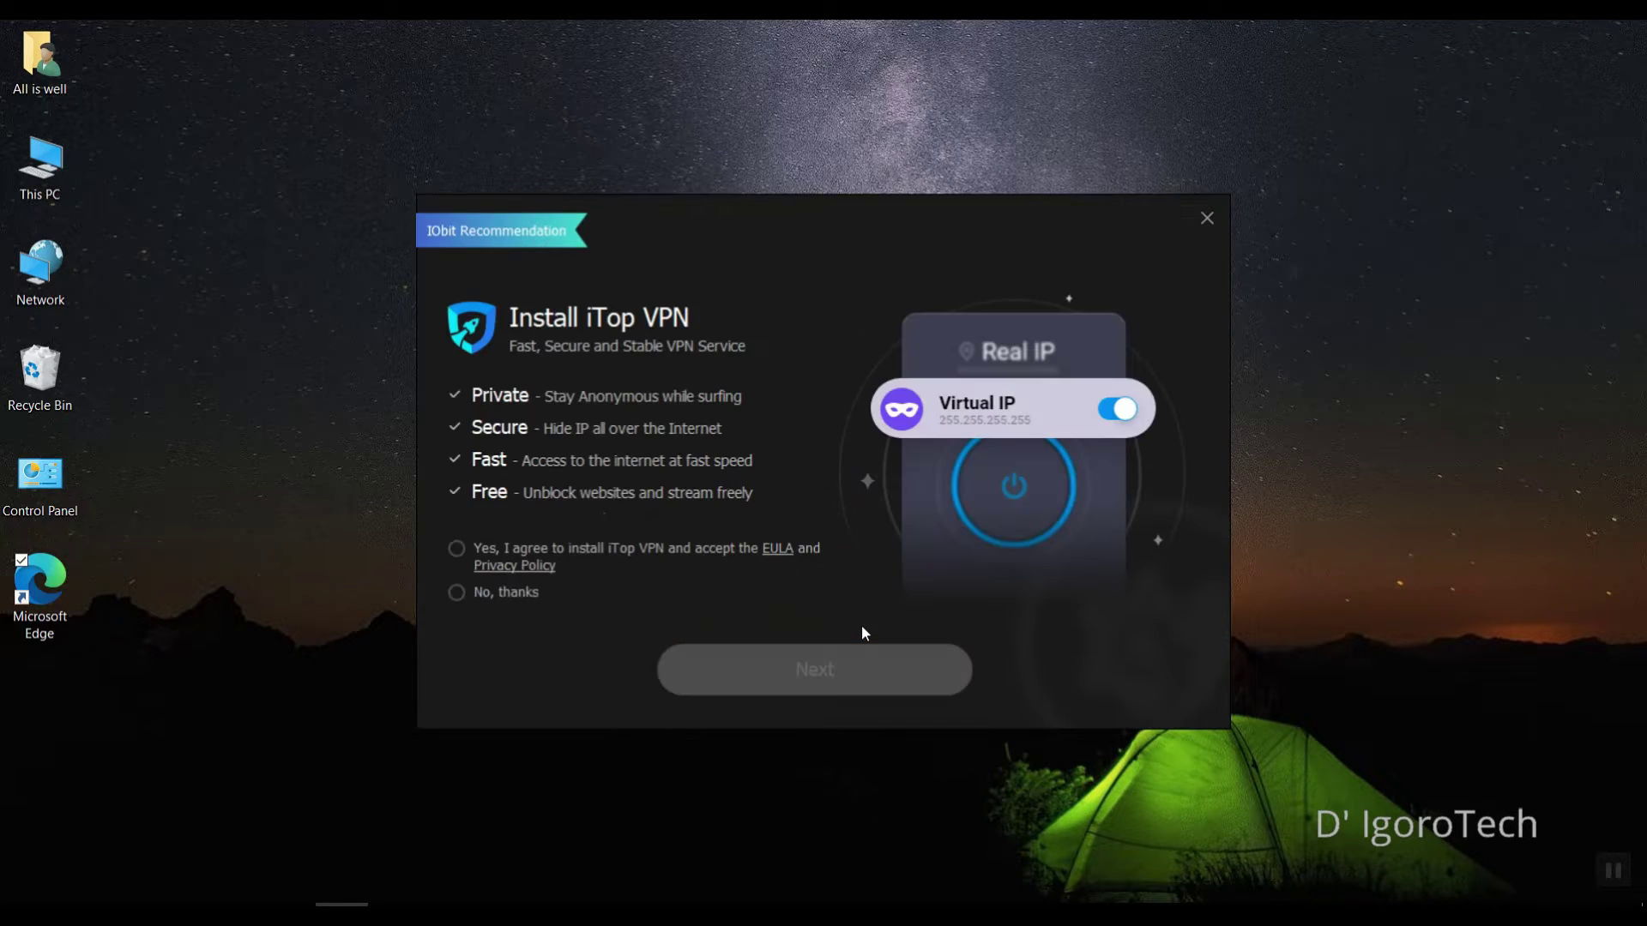
left_click(457, 594)
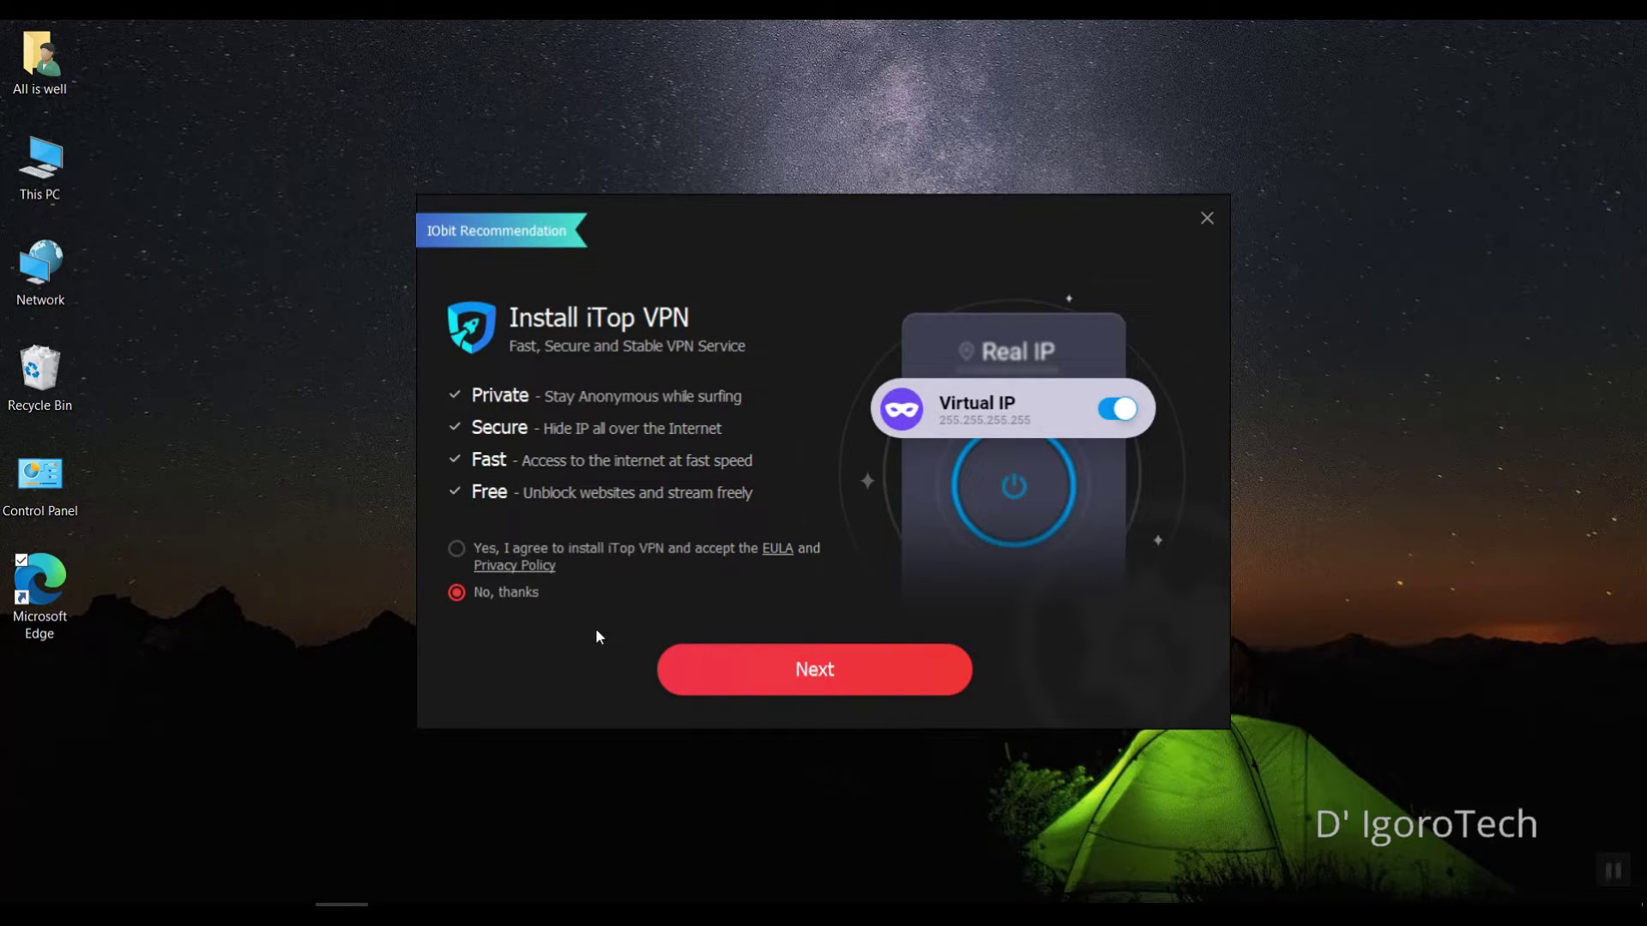
left_click(770, 669)
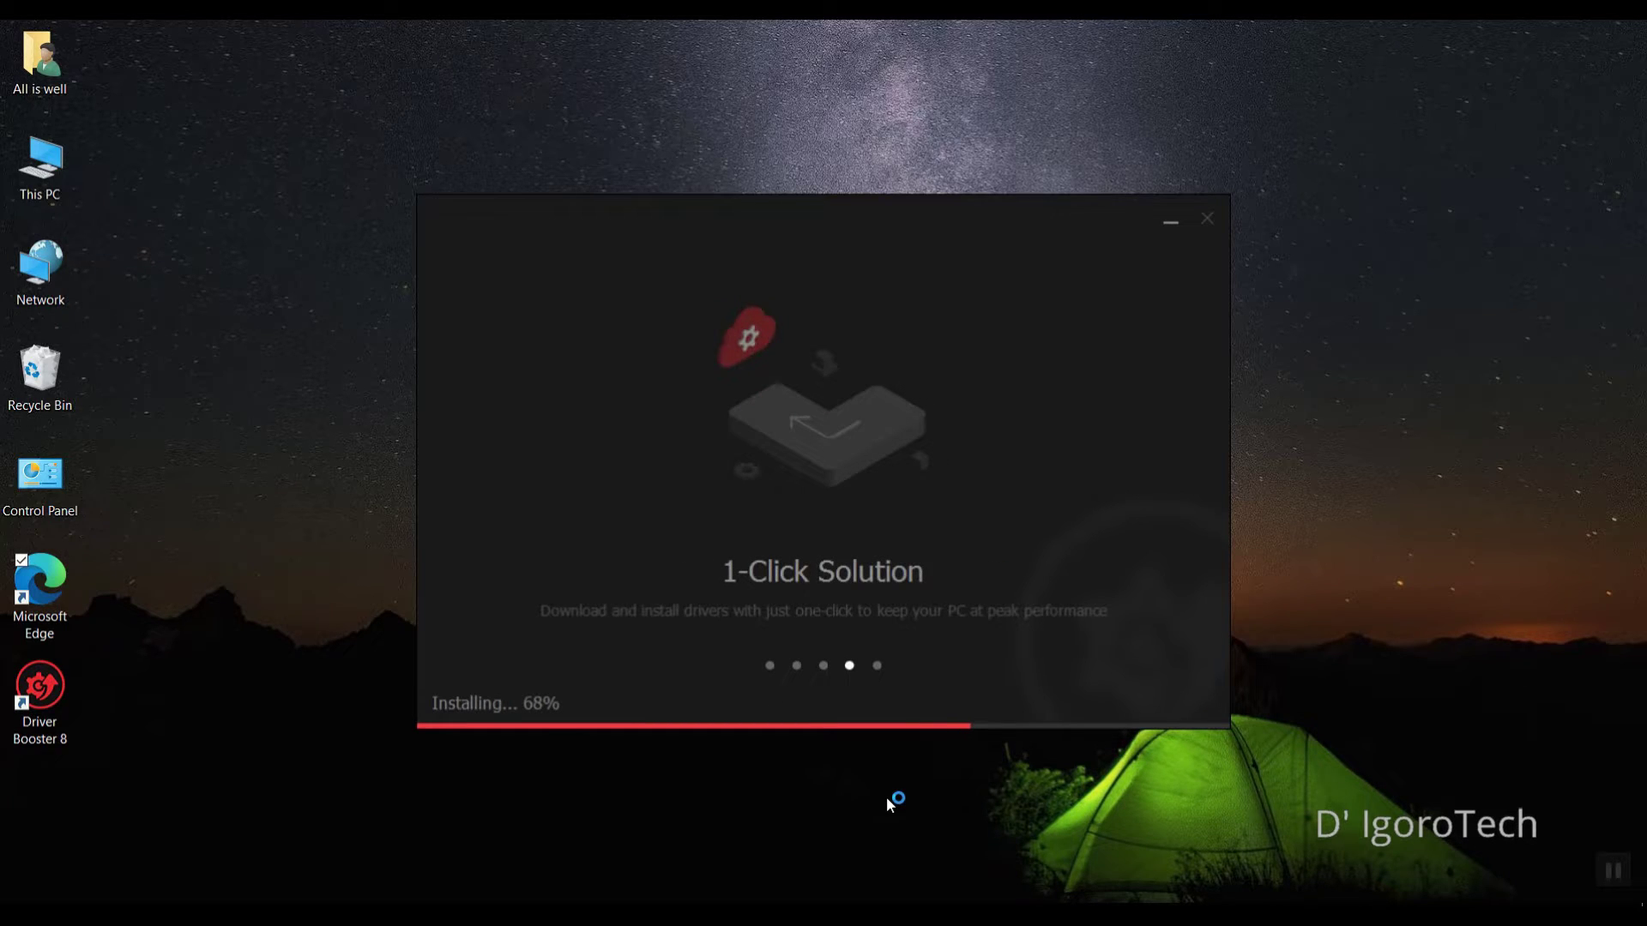
left_click(49, 712)
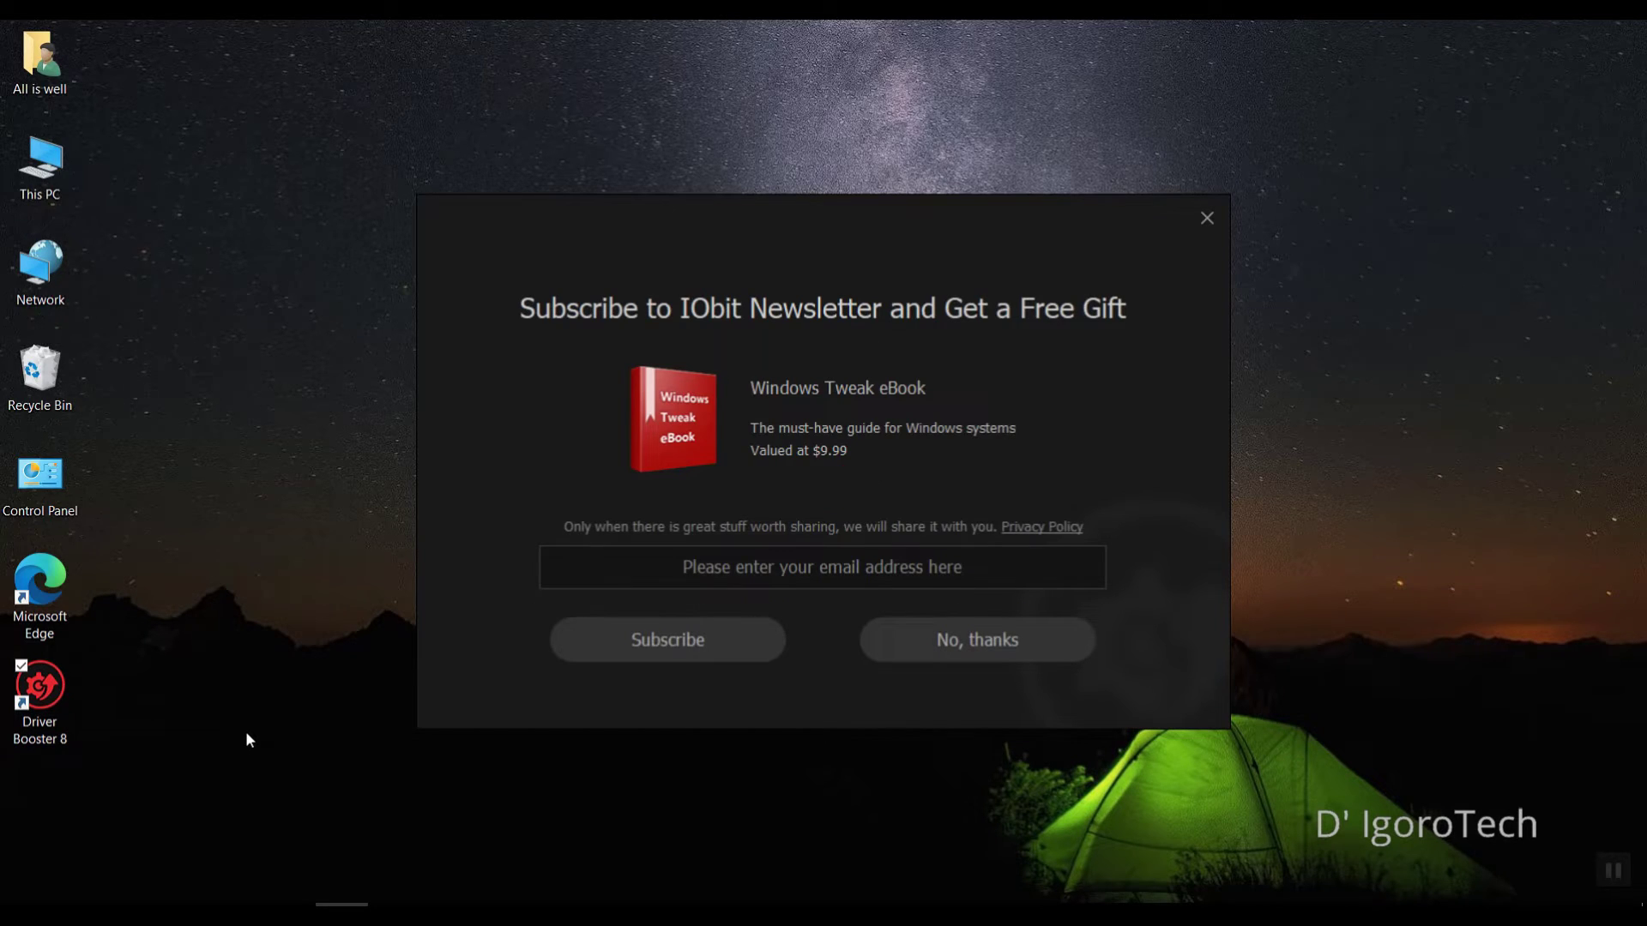
left_click(978, 641)
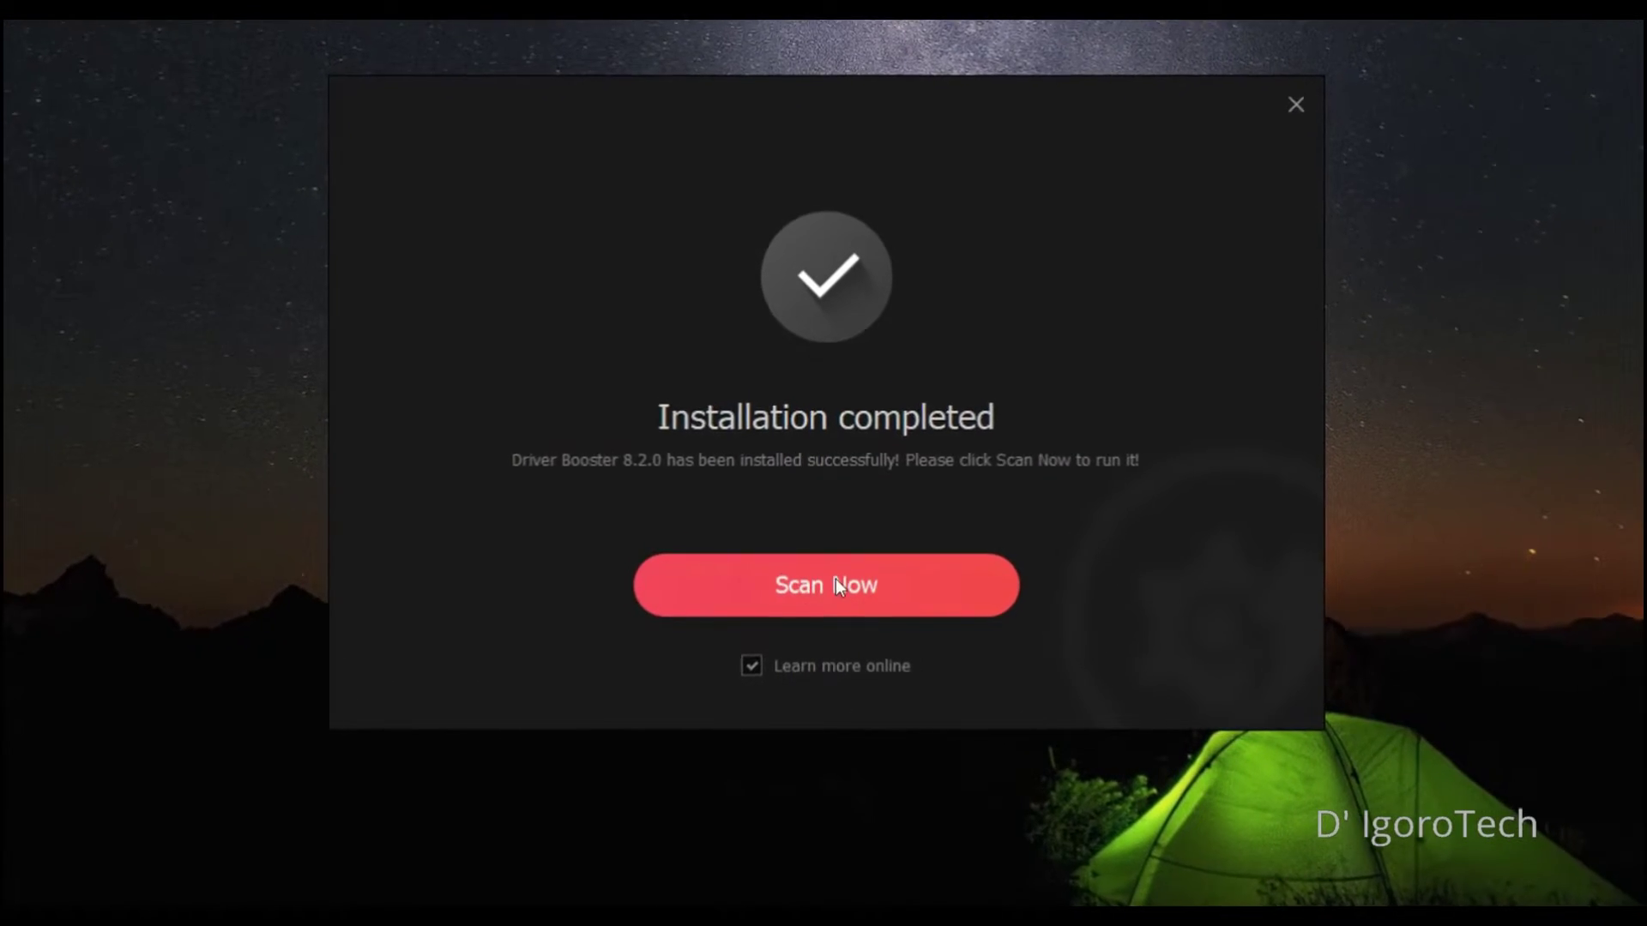
Step: Turn off Learn more online in the finished installer and scan the computer for outdated drivers with Driver Booster
left_click(757, 658)
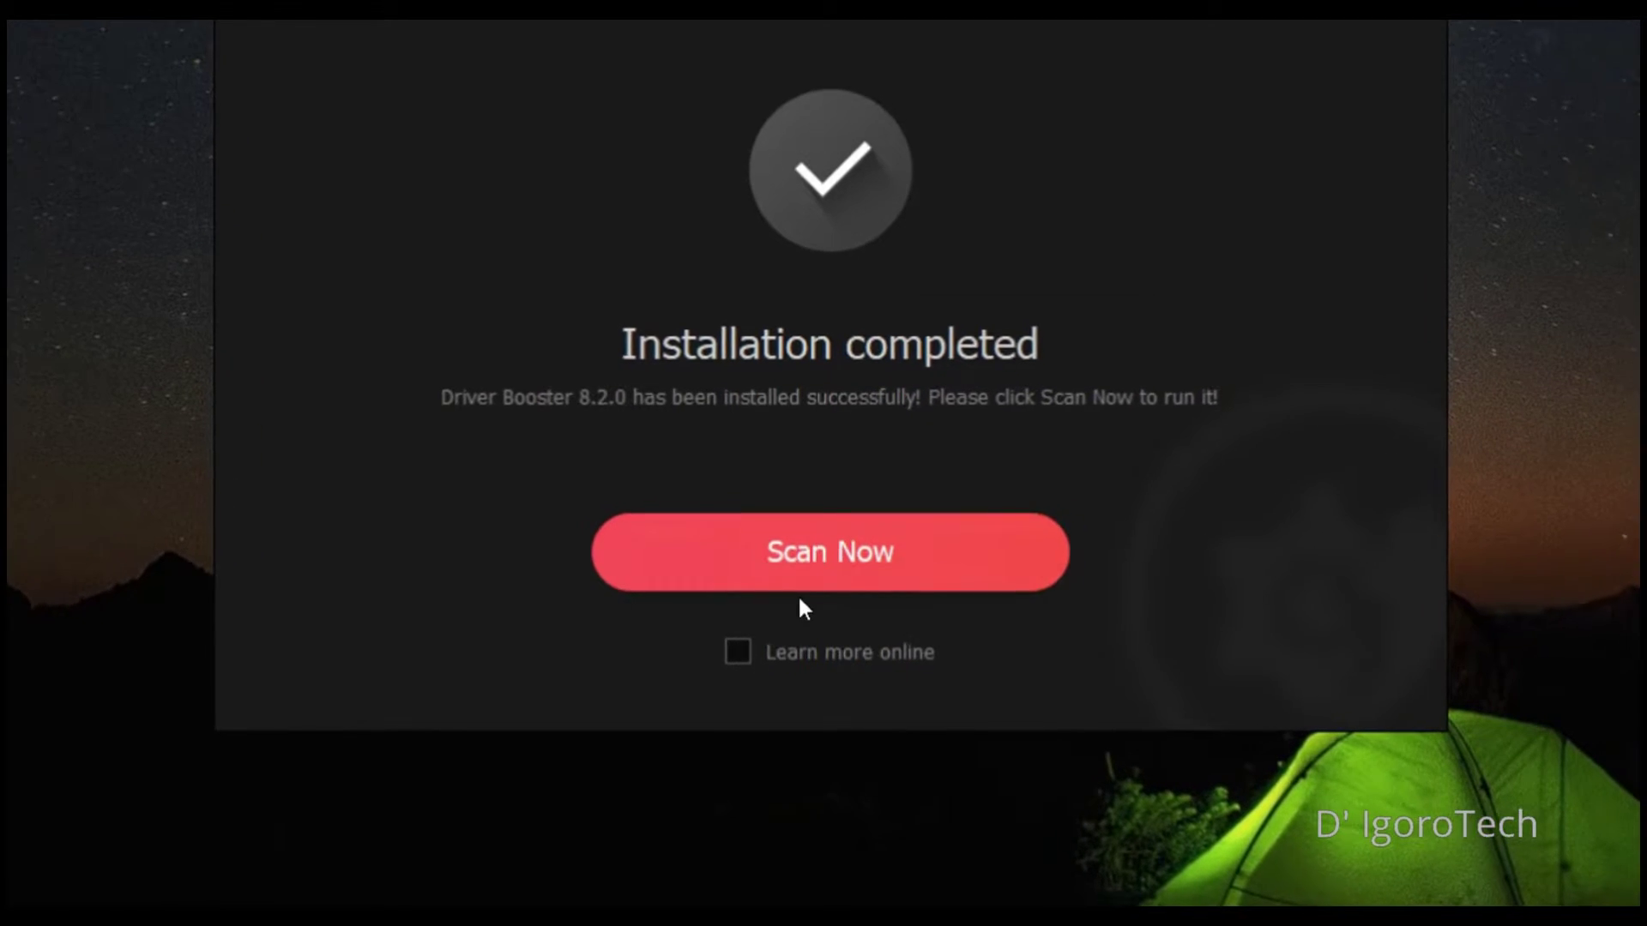
left_click(815, 584)
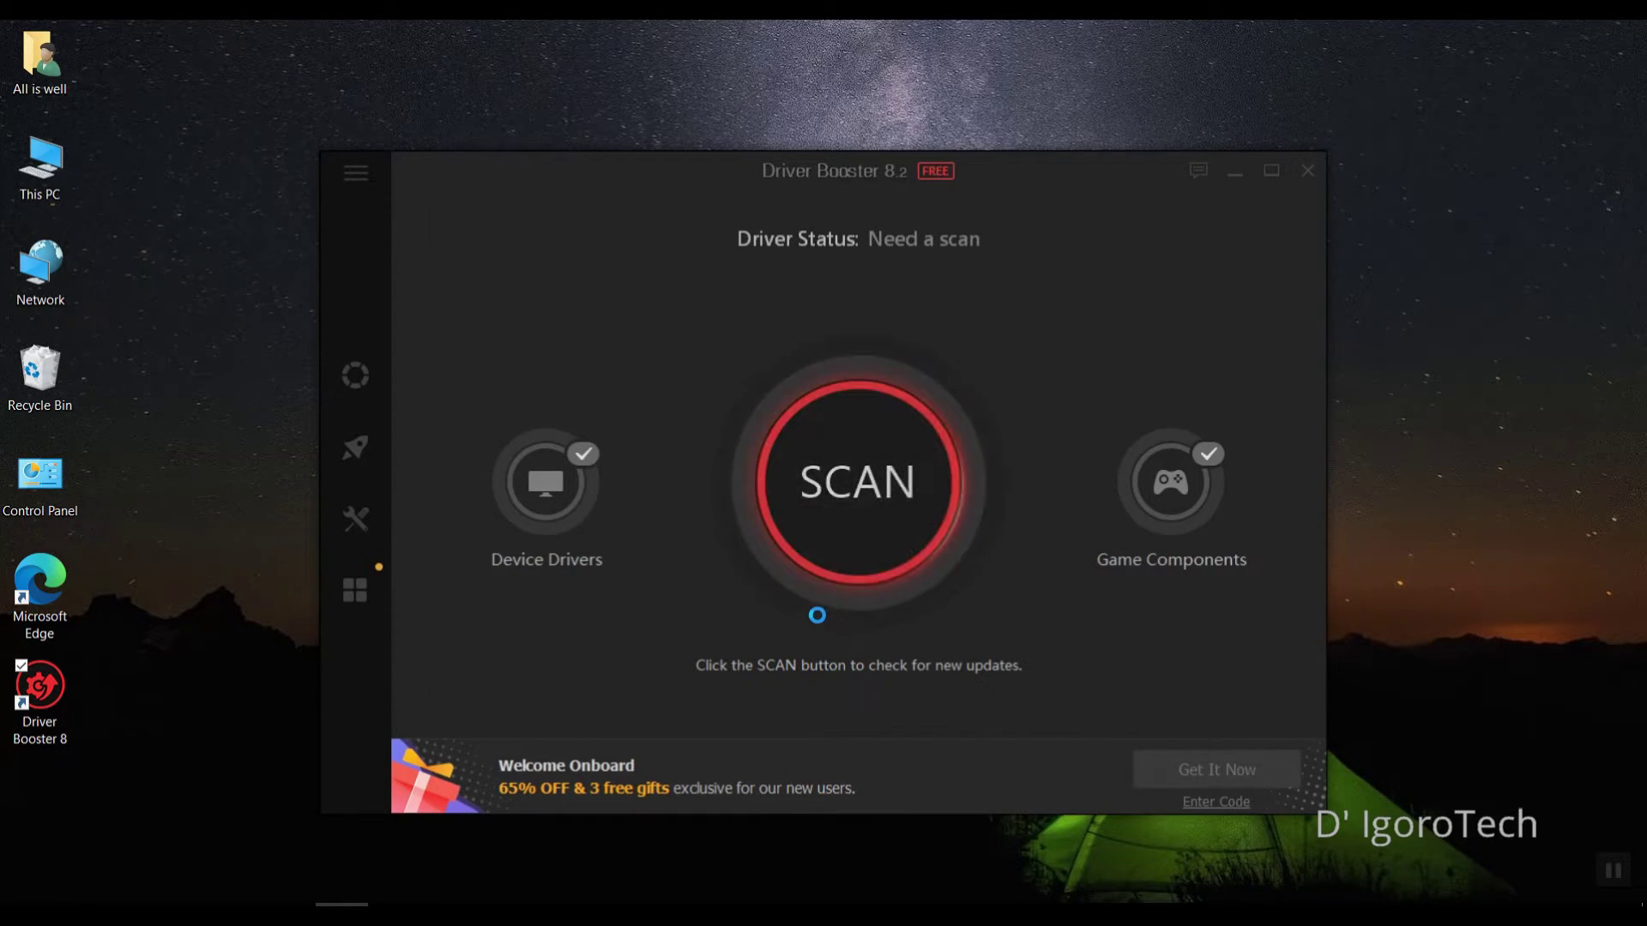
left_click(884, 515)
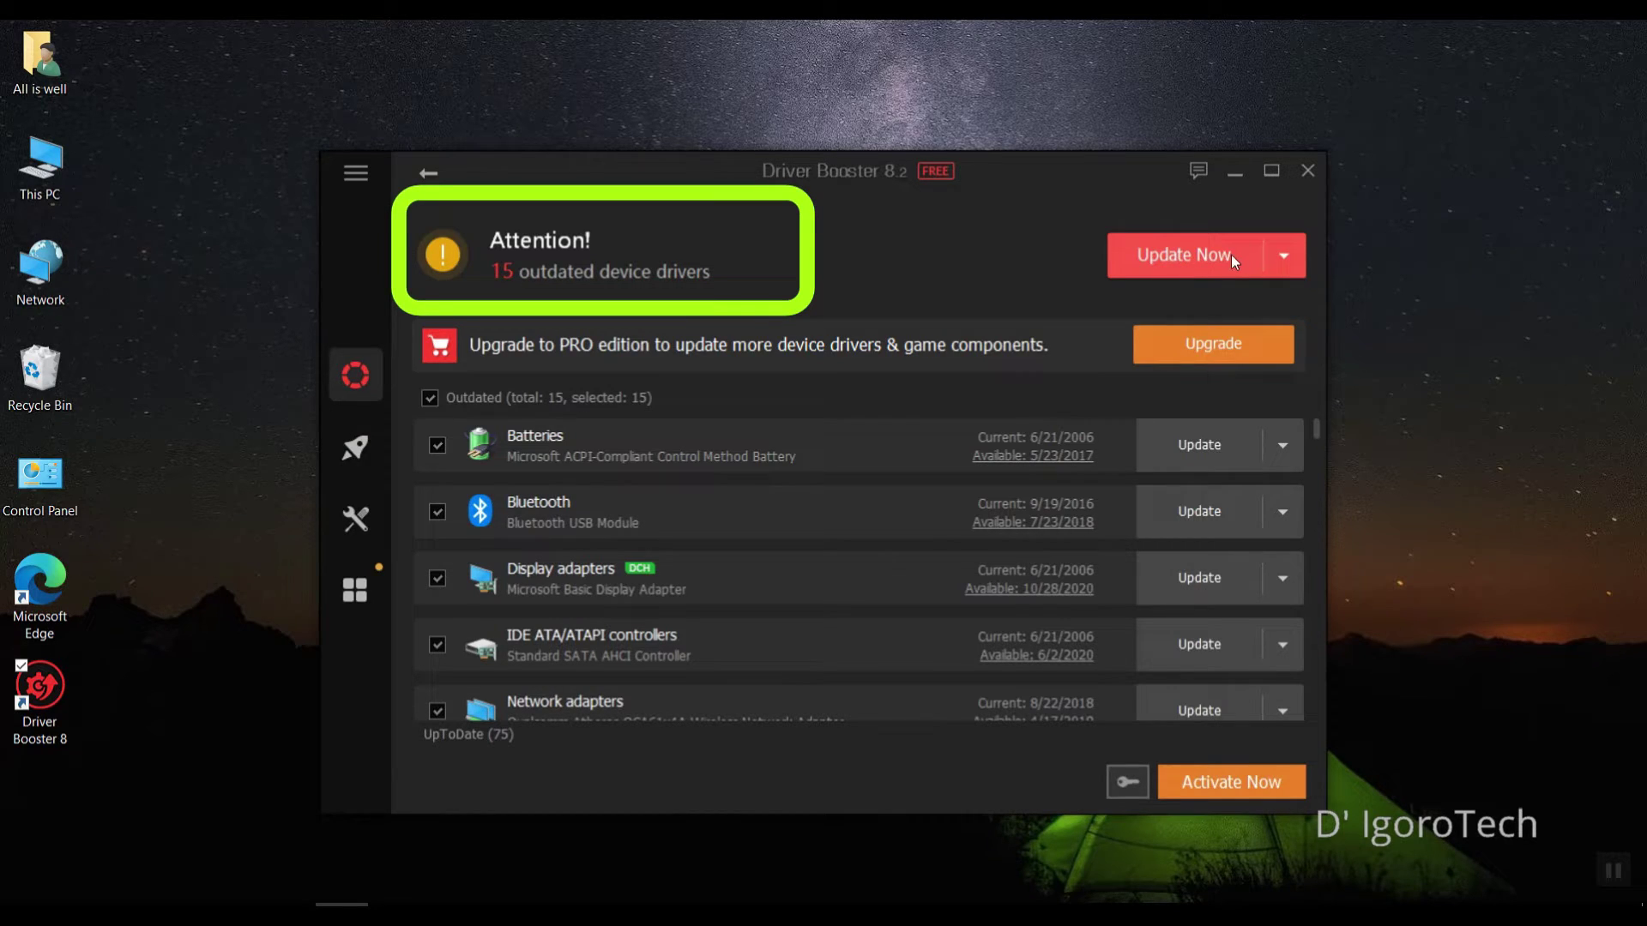
Step: Update all outdated device drivers, accepting the installation notices and enabling Windows System Restore for restore points
left_click(1185, 255)
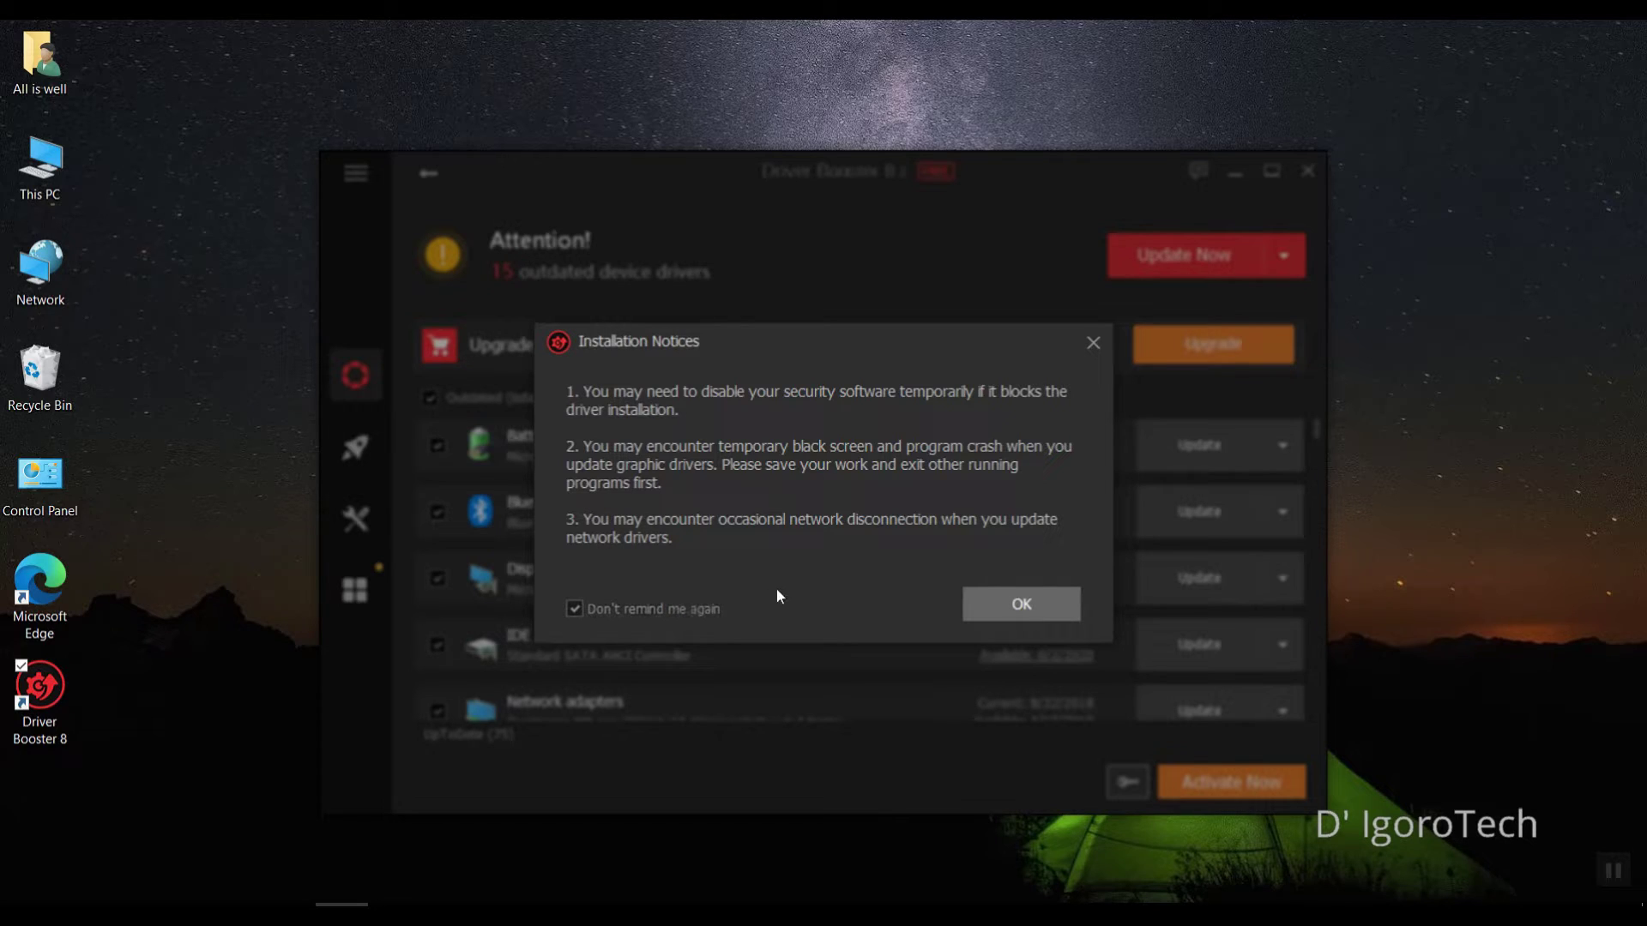
left_click(1019, 605)
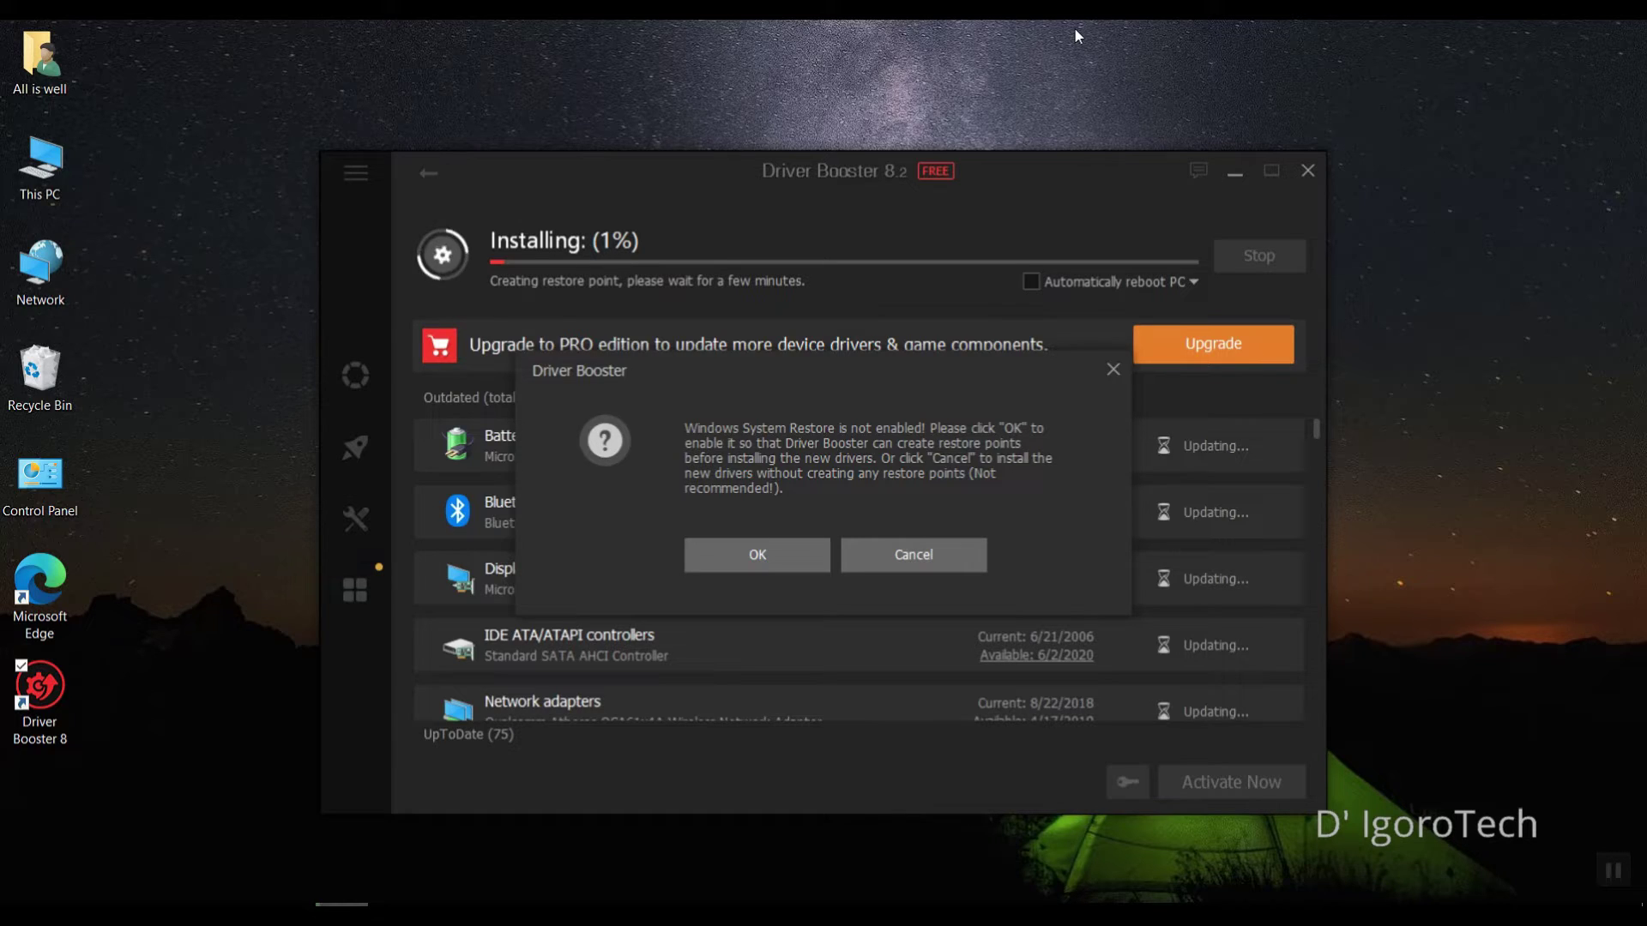
left_click(777, 542)
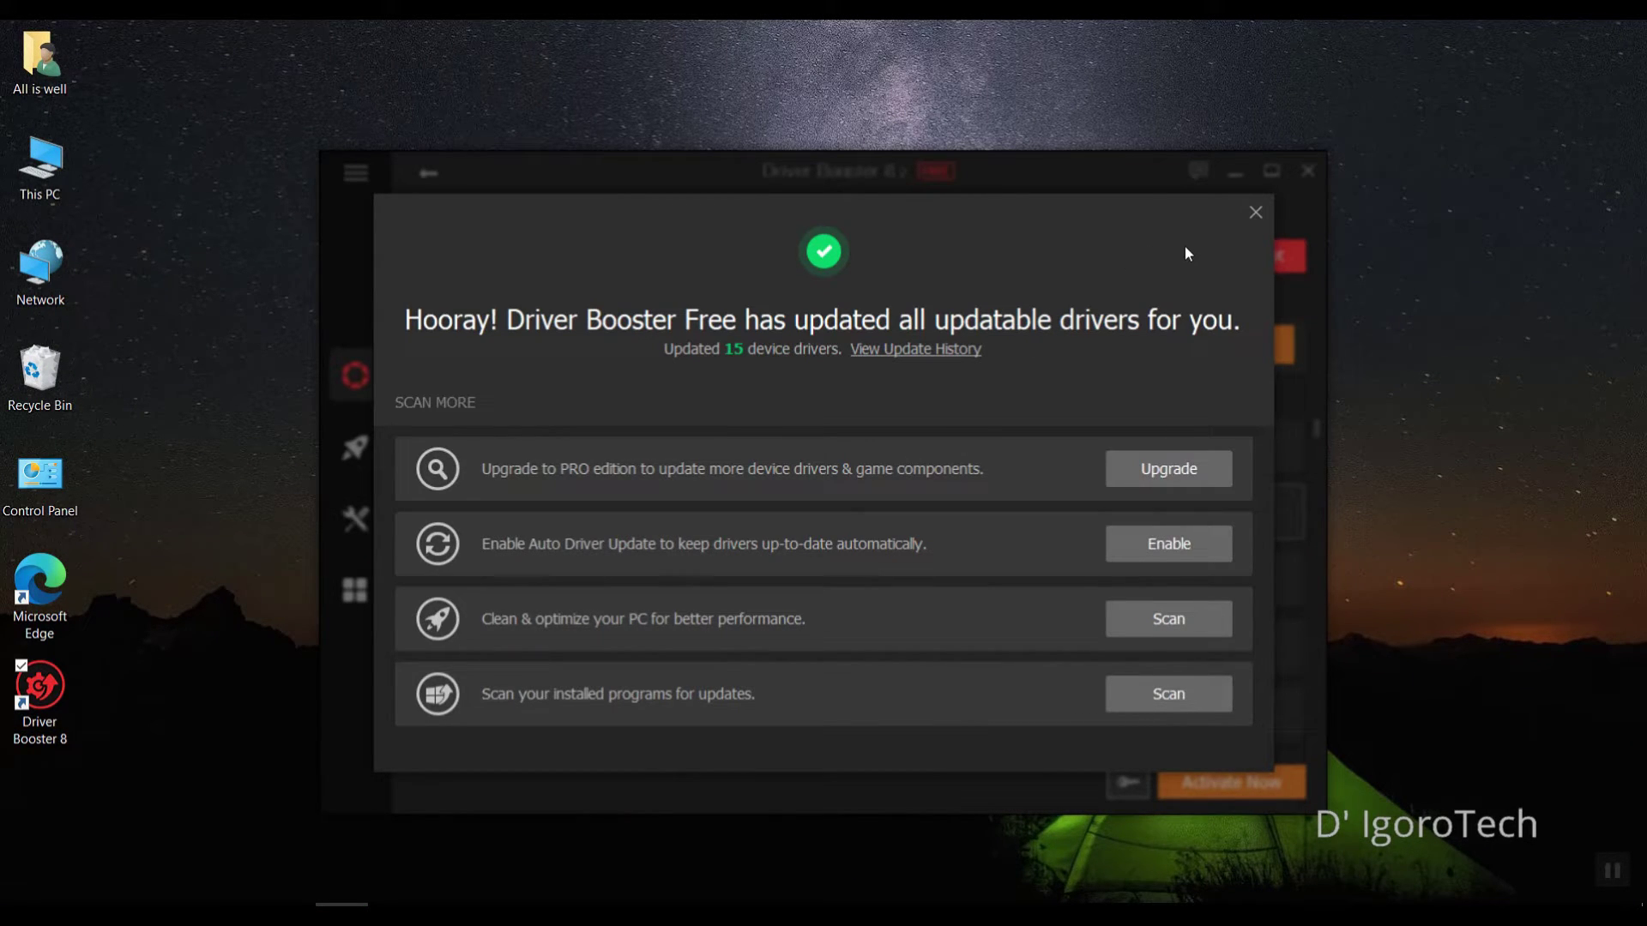
Step: Dismiss the driver update summary and reboot the computer from Driver Booster
left_click(1256, 214)
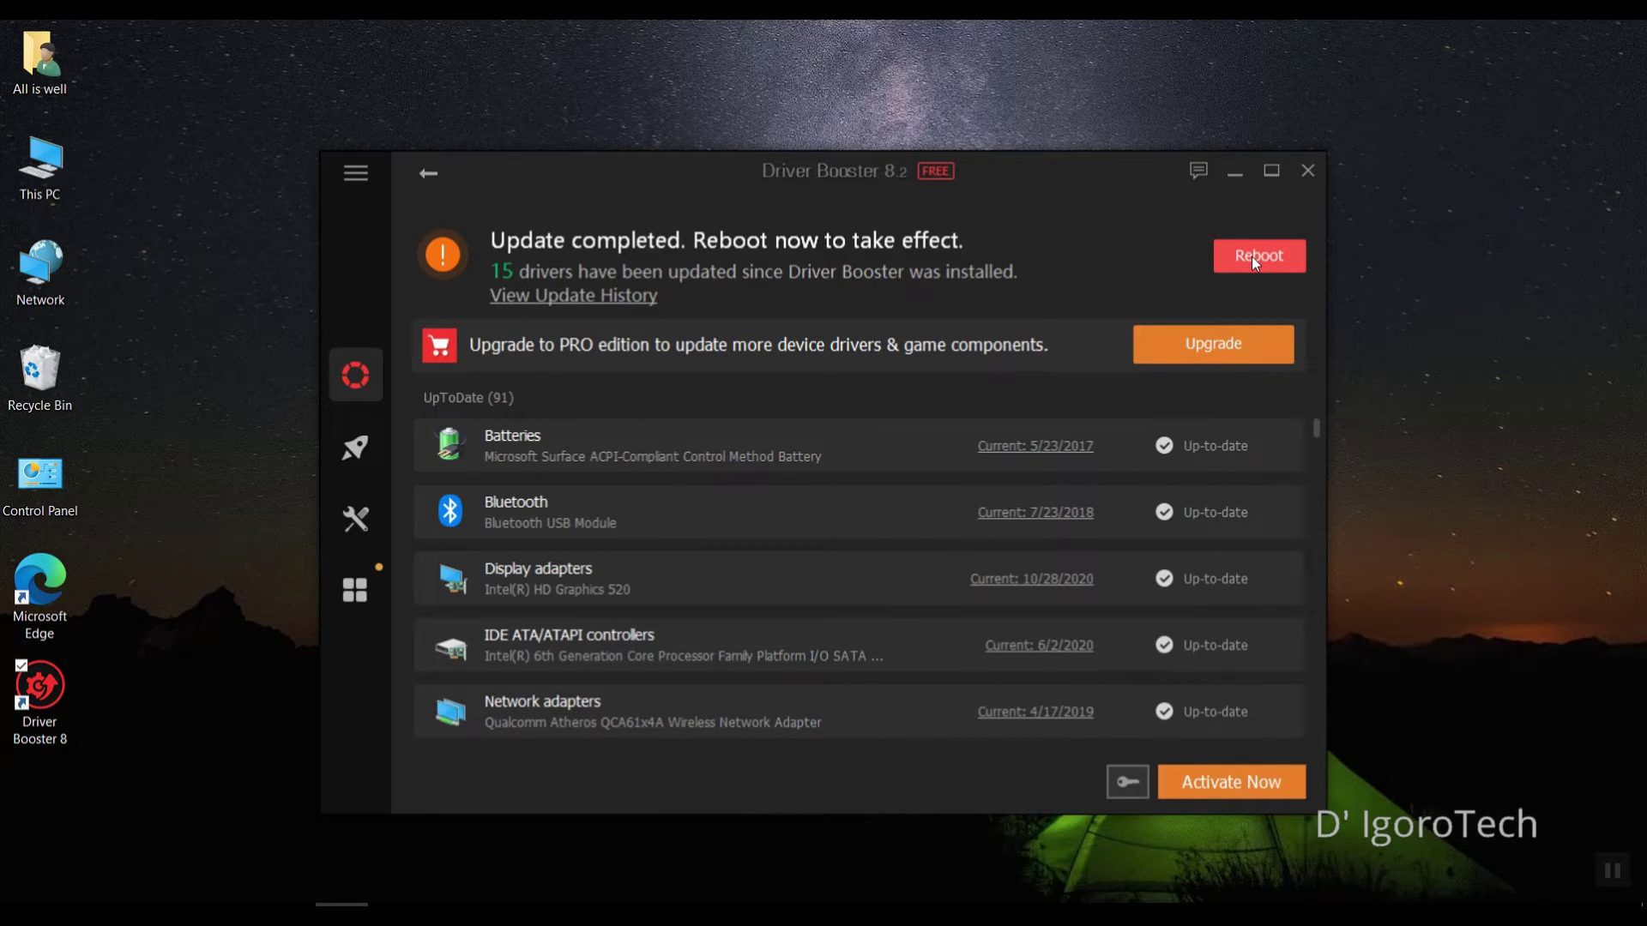
left_click(1252, 256)
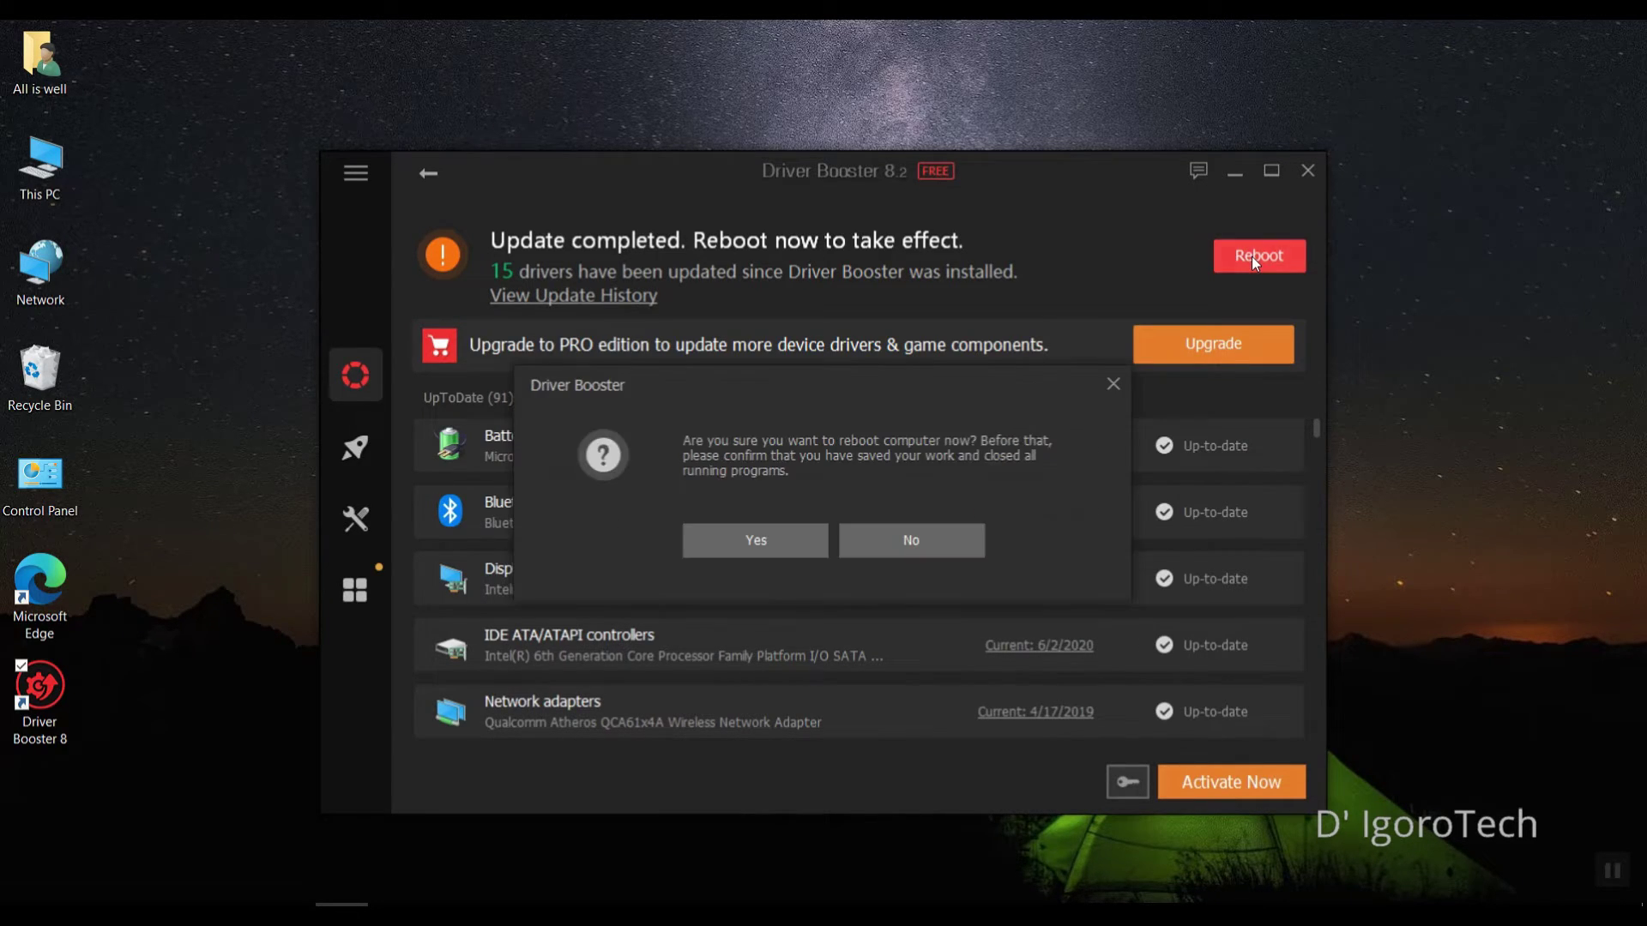
left_click(756, 540)
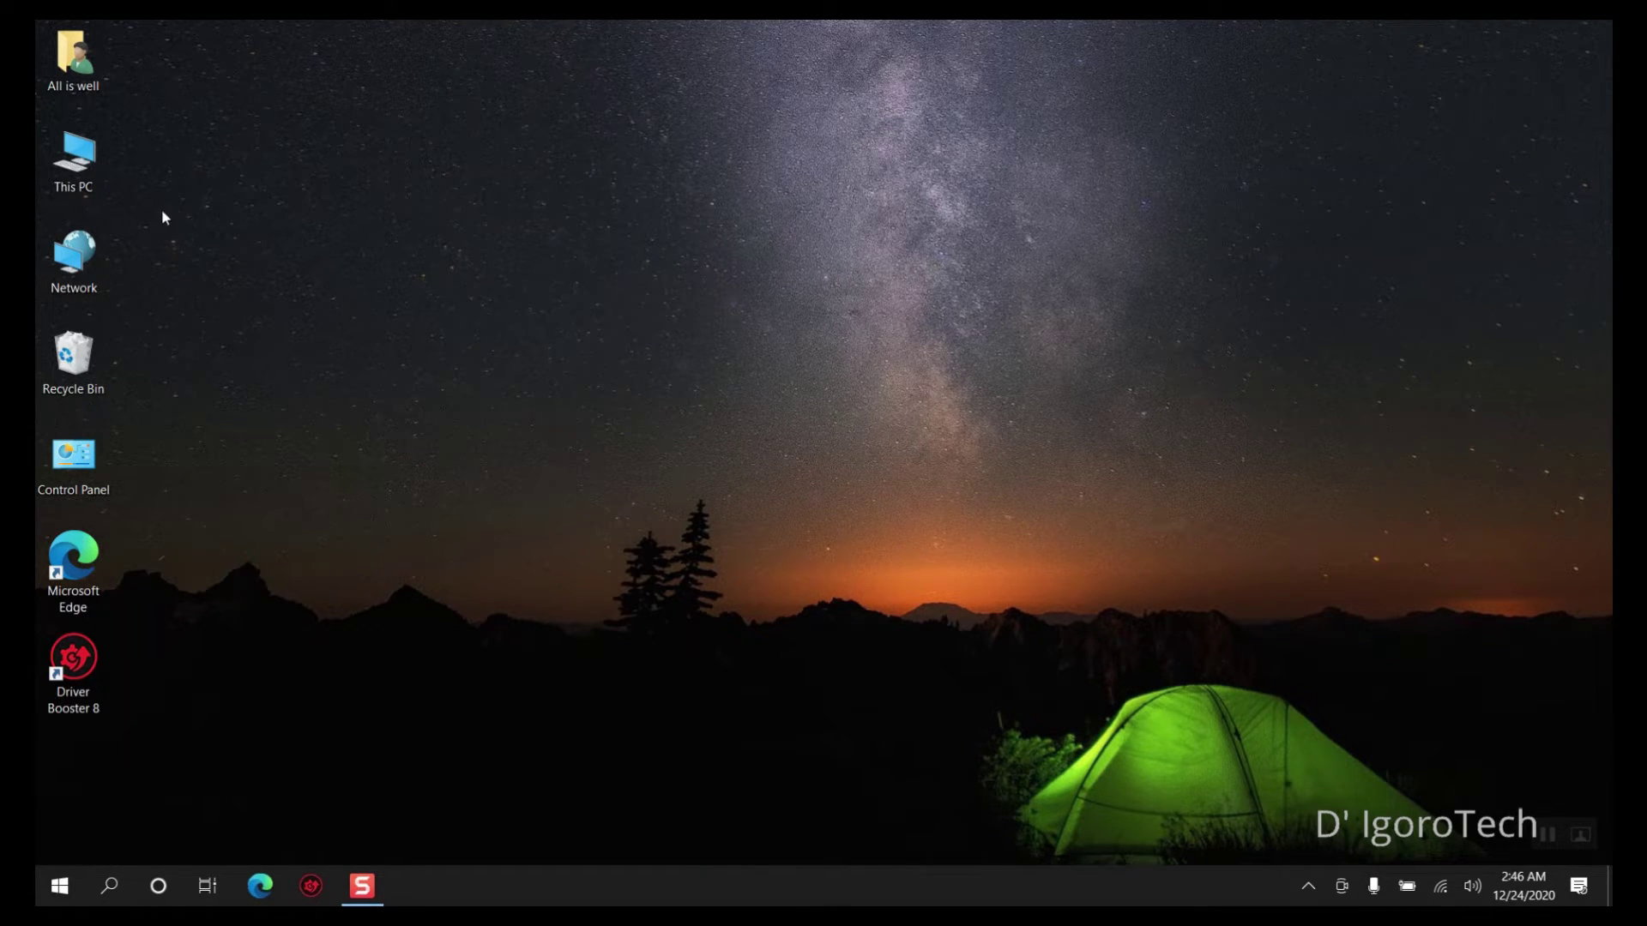
Step: Open Computer Management for This PC and show Device Manager
right_click(73, 182)
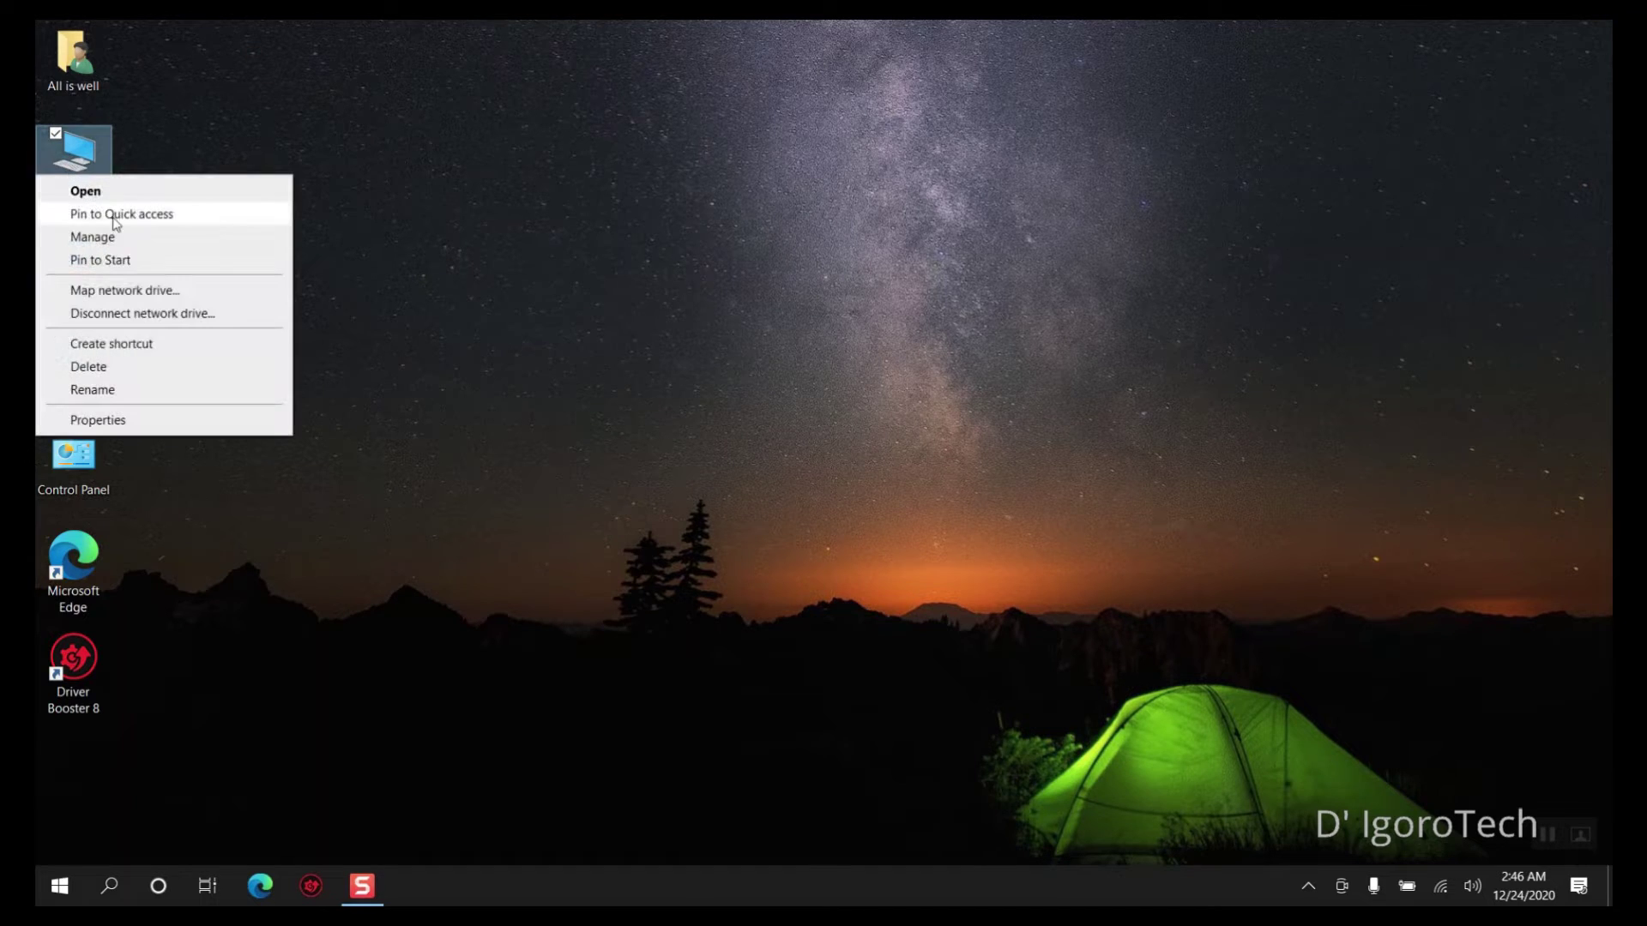
left_click(75, 240)
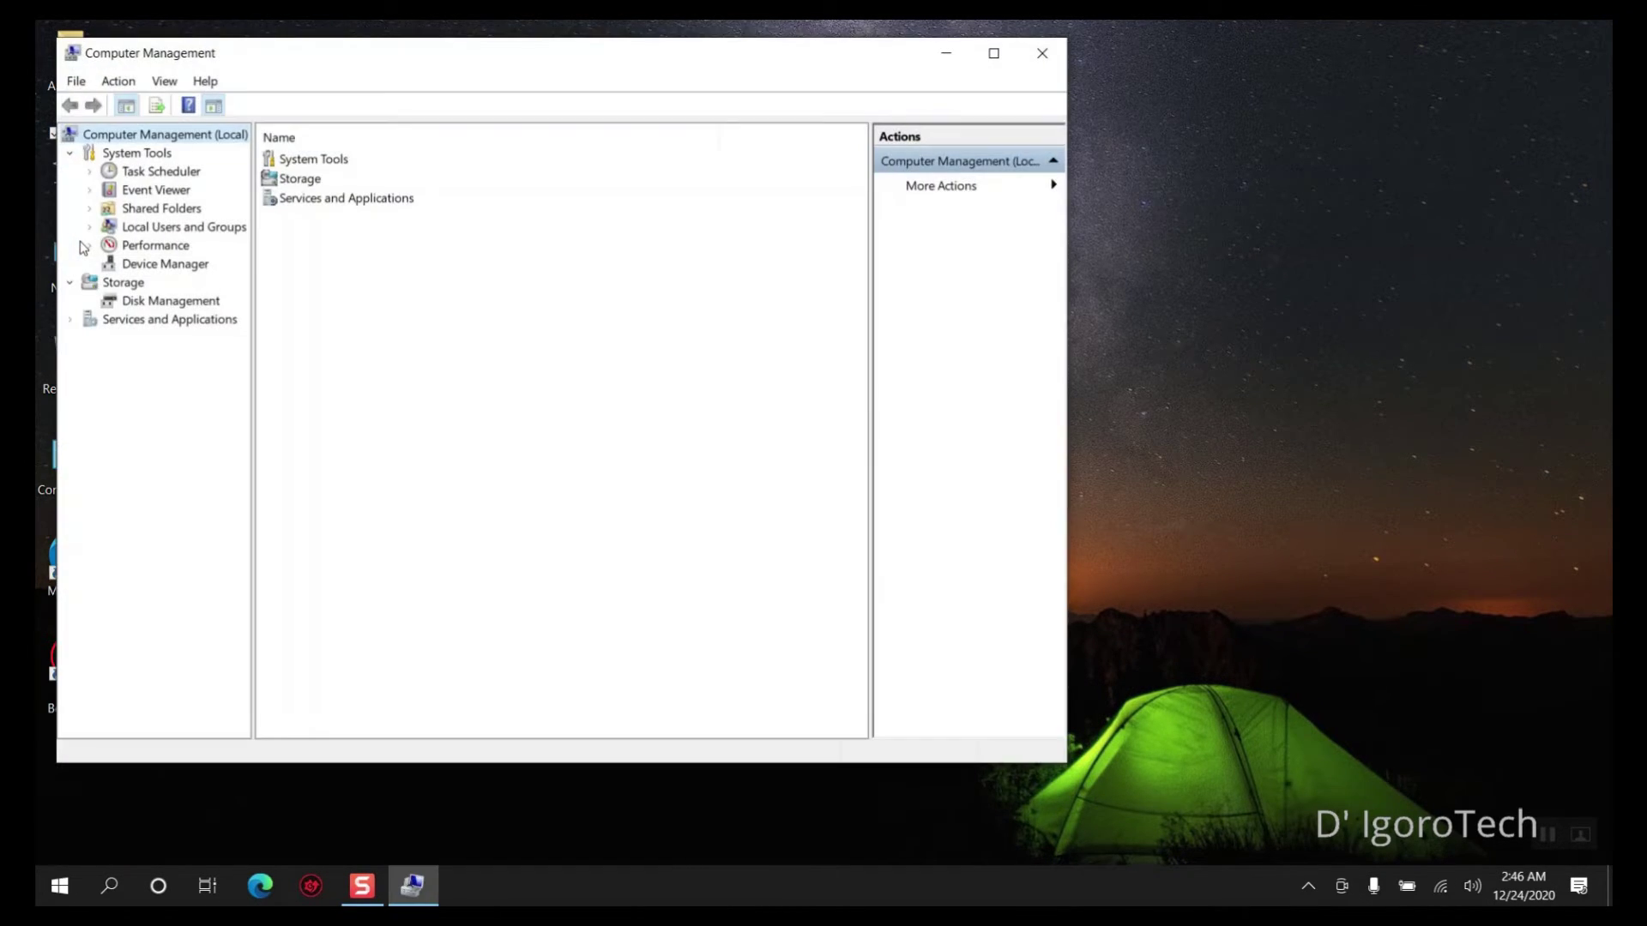
left_click(171, 265)
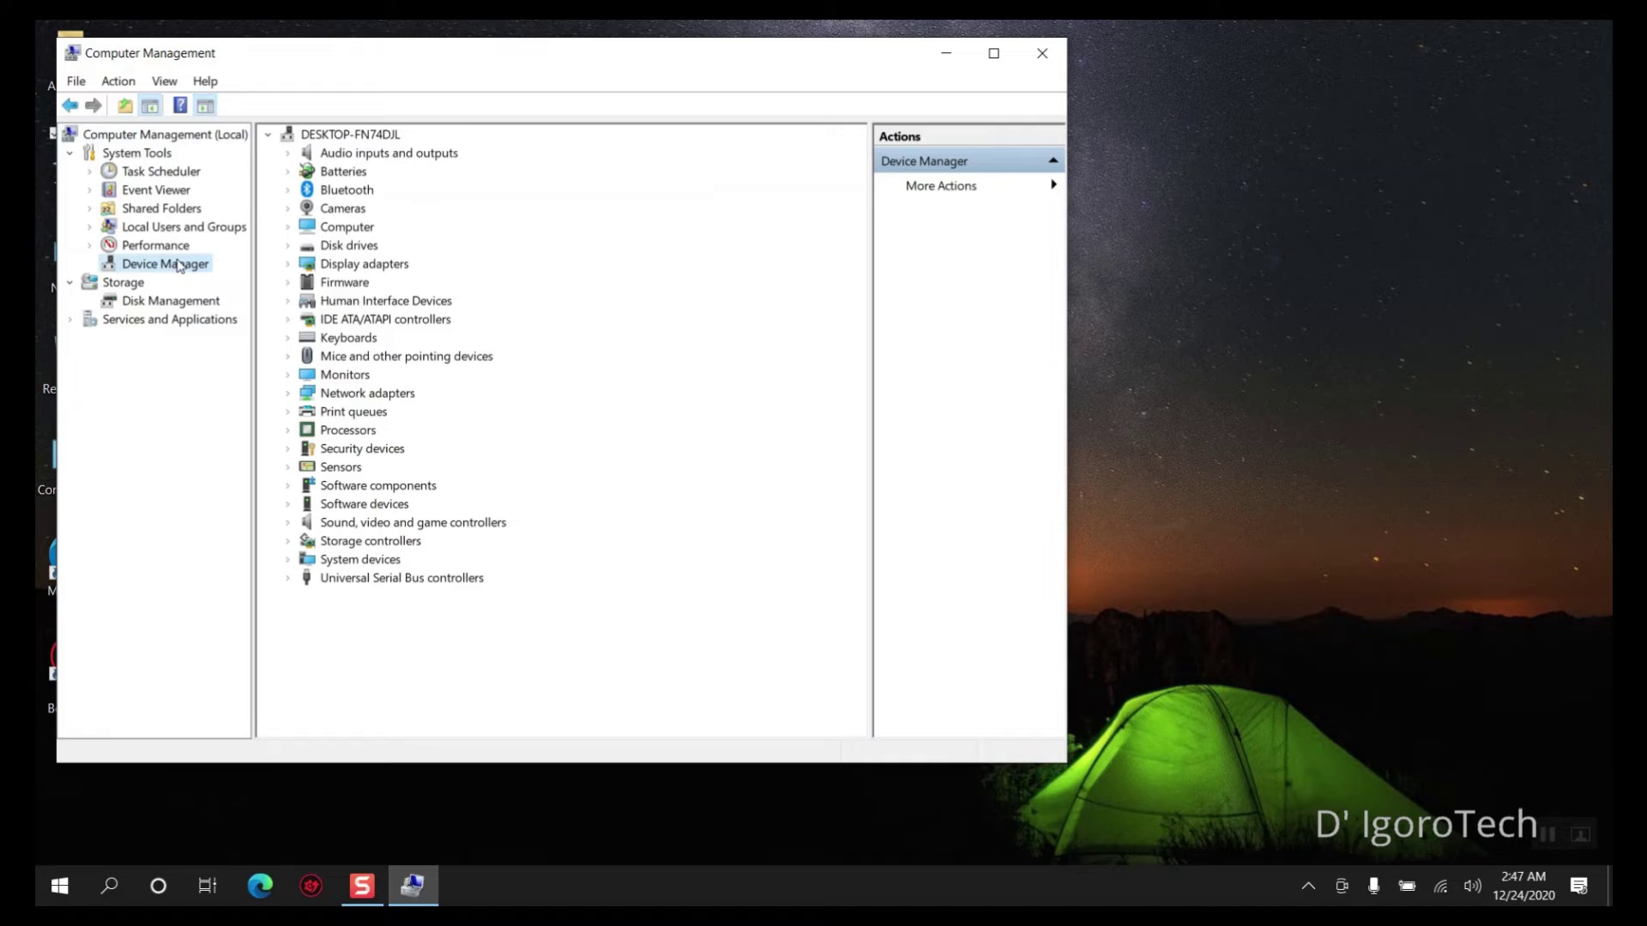
Step: Check the devices under Display adapters, Monitors and Network adapters for correctly installed drivers, and close Computer Management
left_click(288, 264)
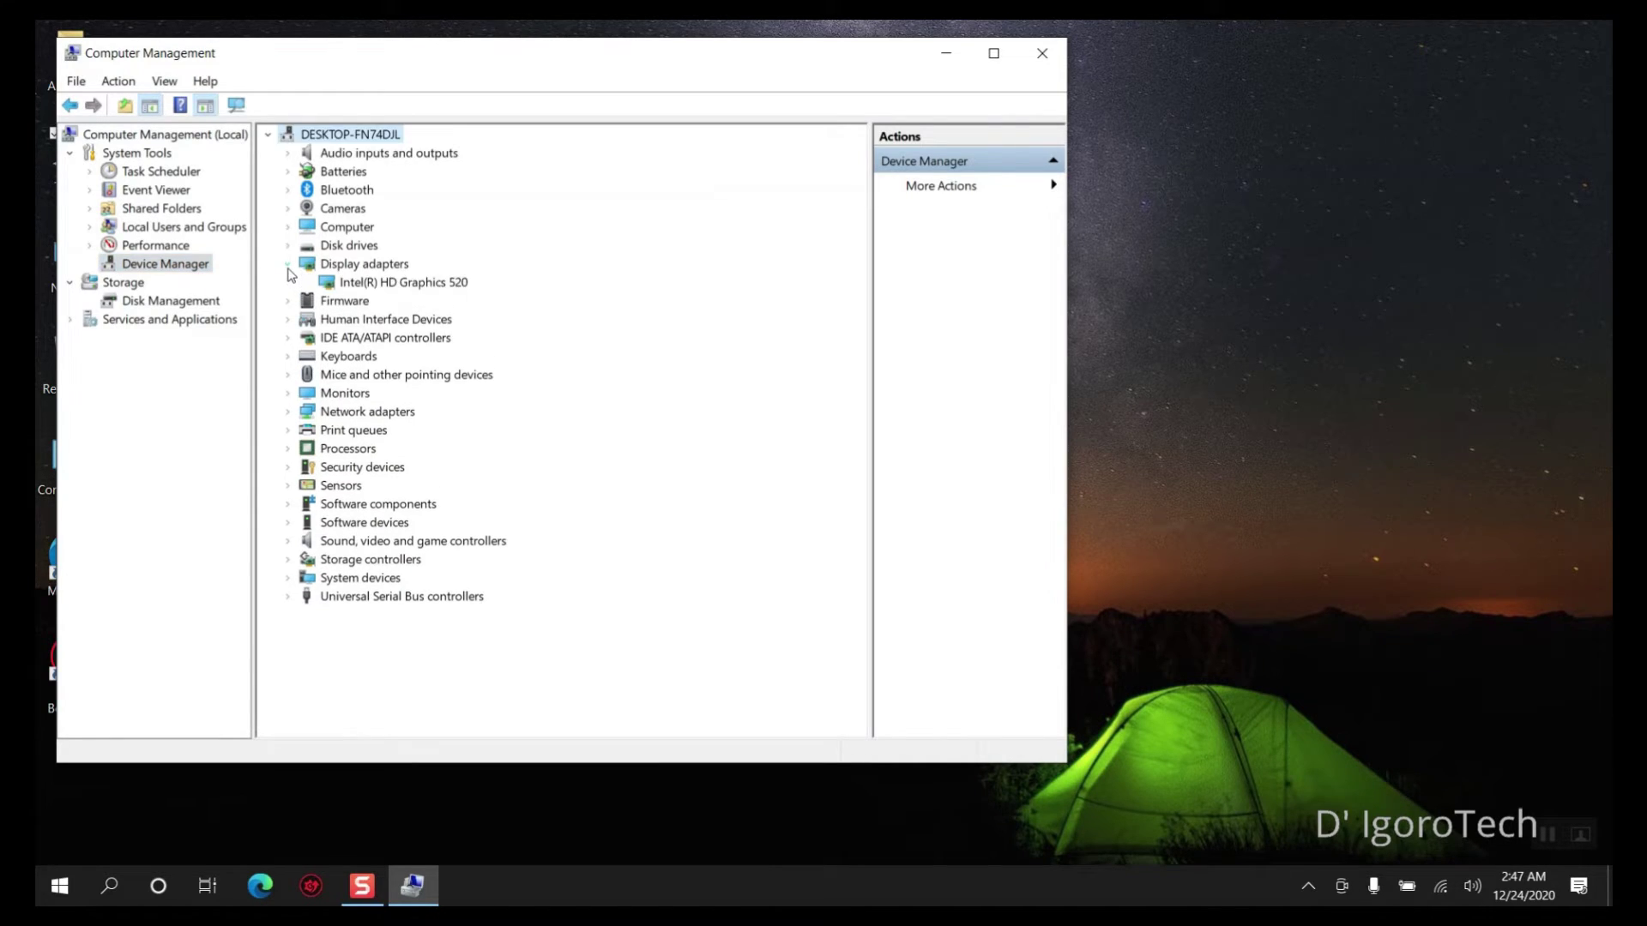
left_click(467, 284)
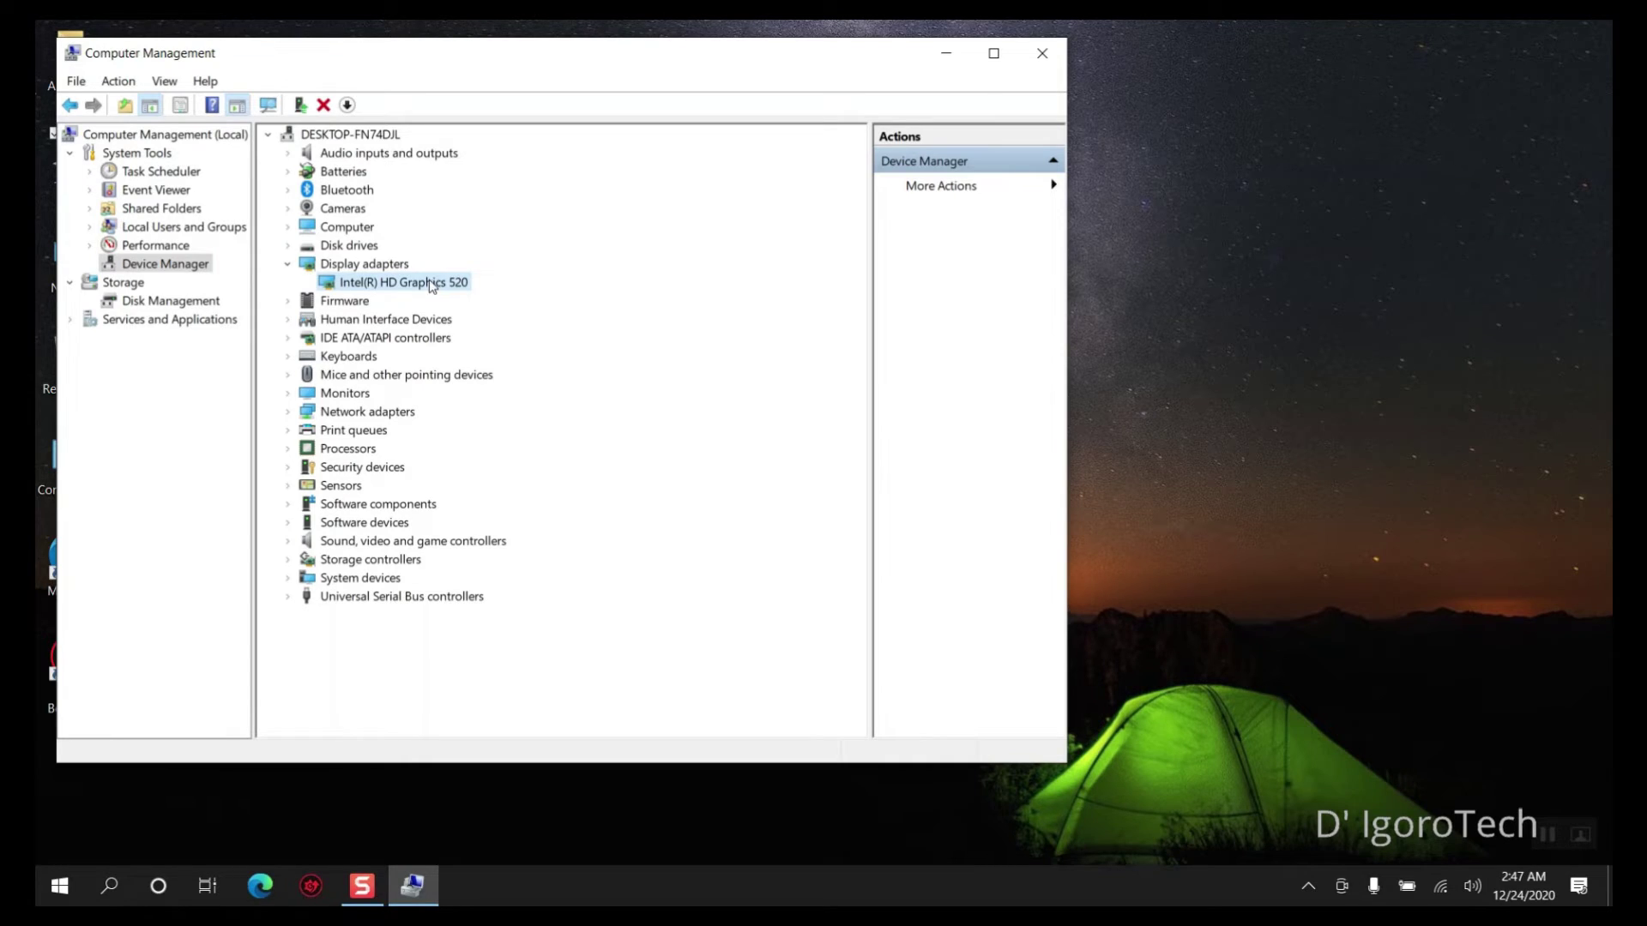
left_click(288, 264)
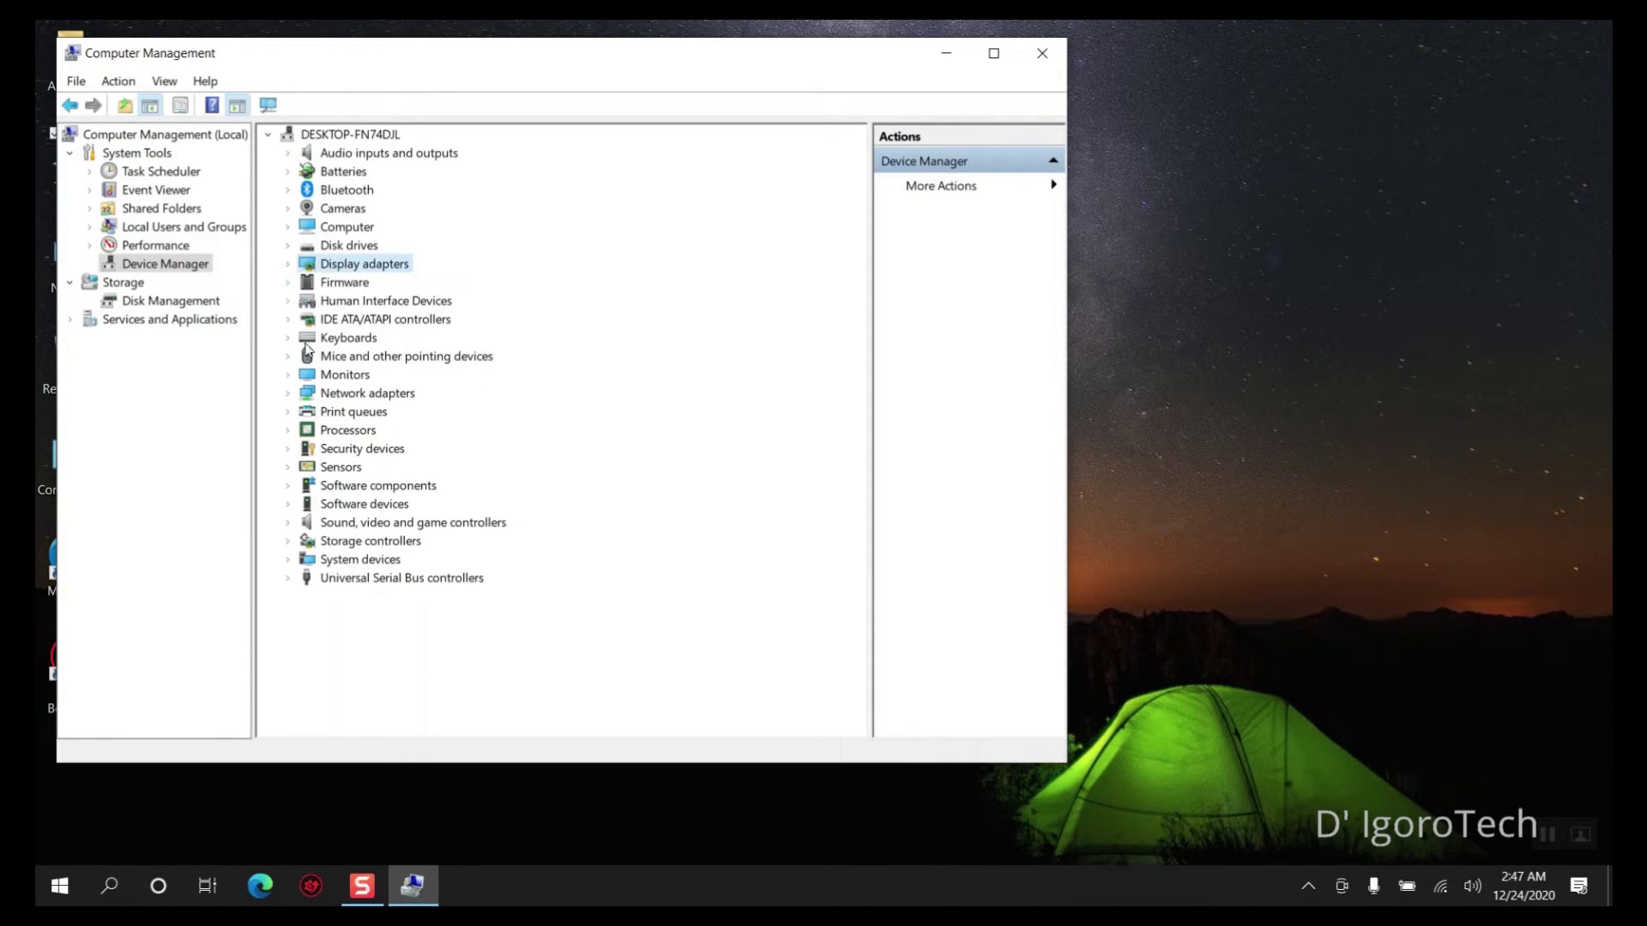
left_click(291, 378)
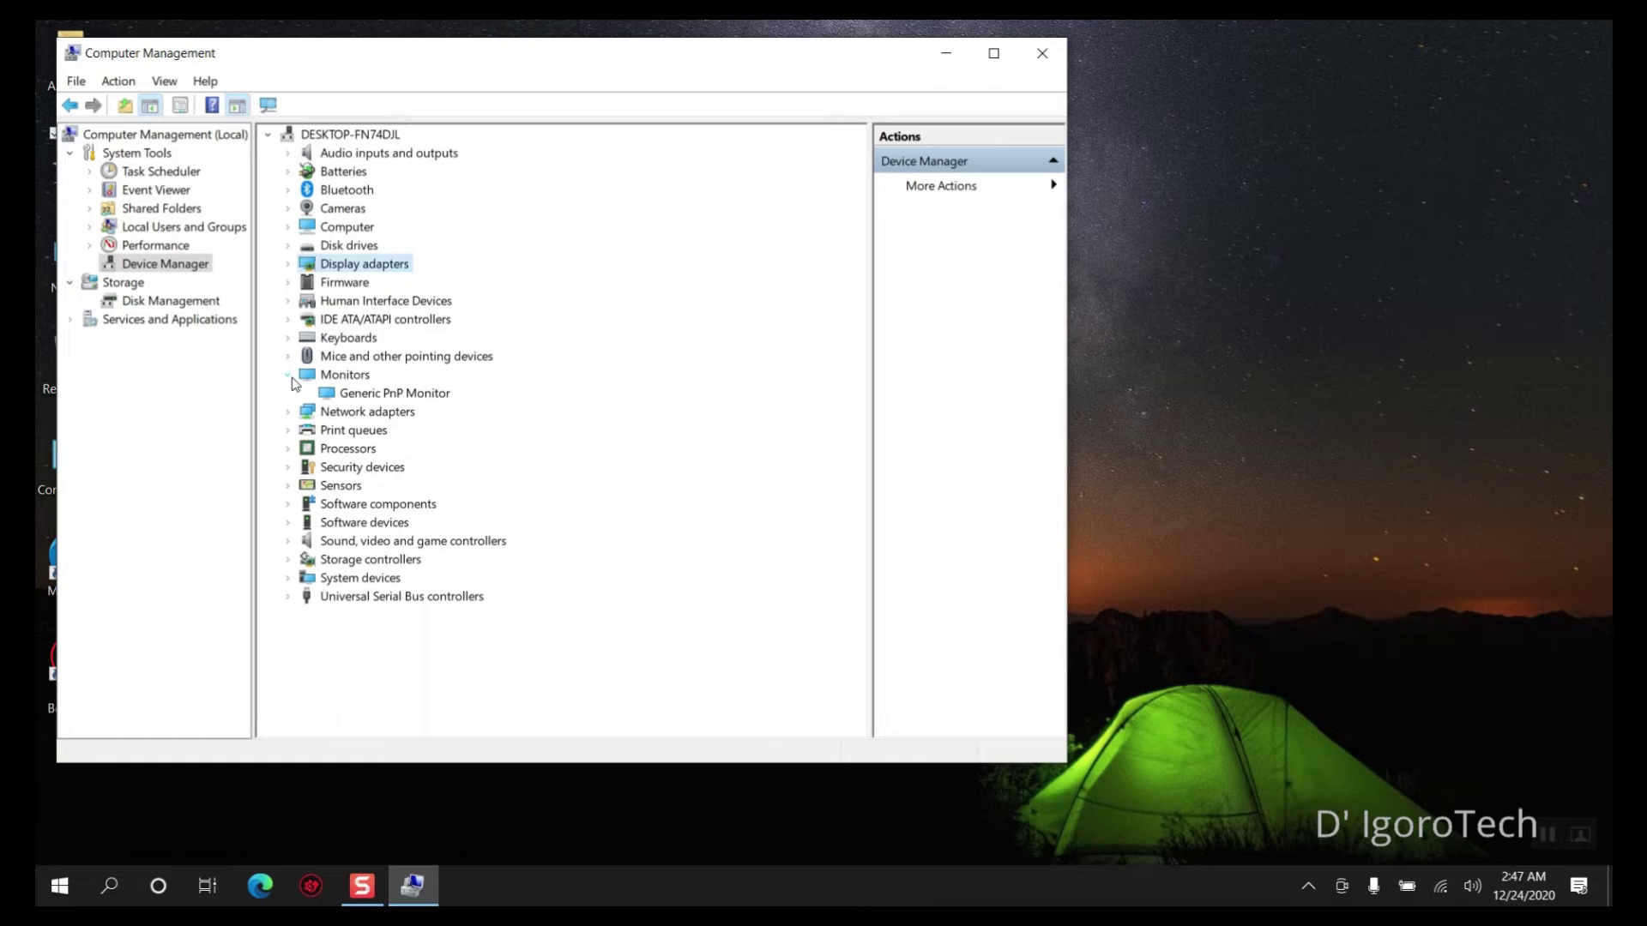
left_click(289, 376)
left_click(290, 394)
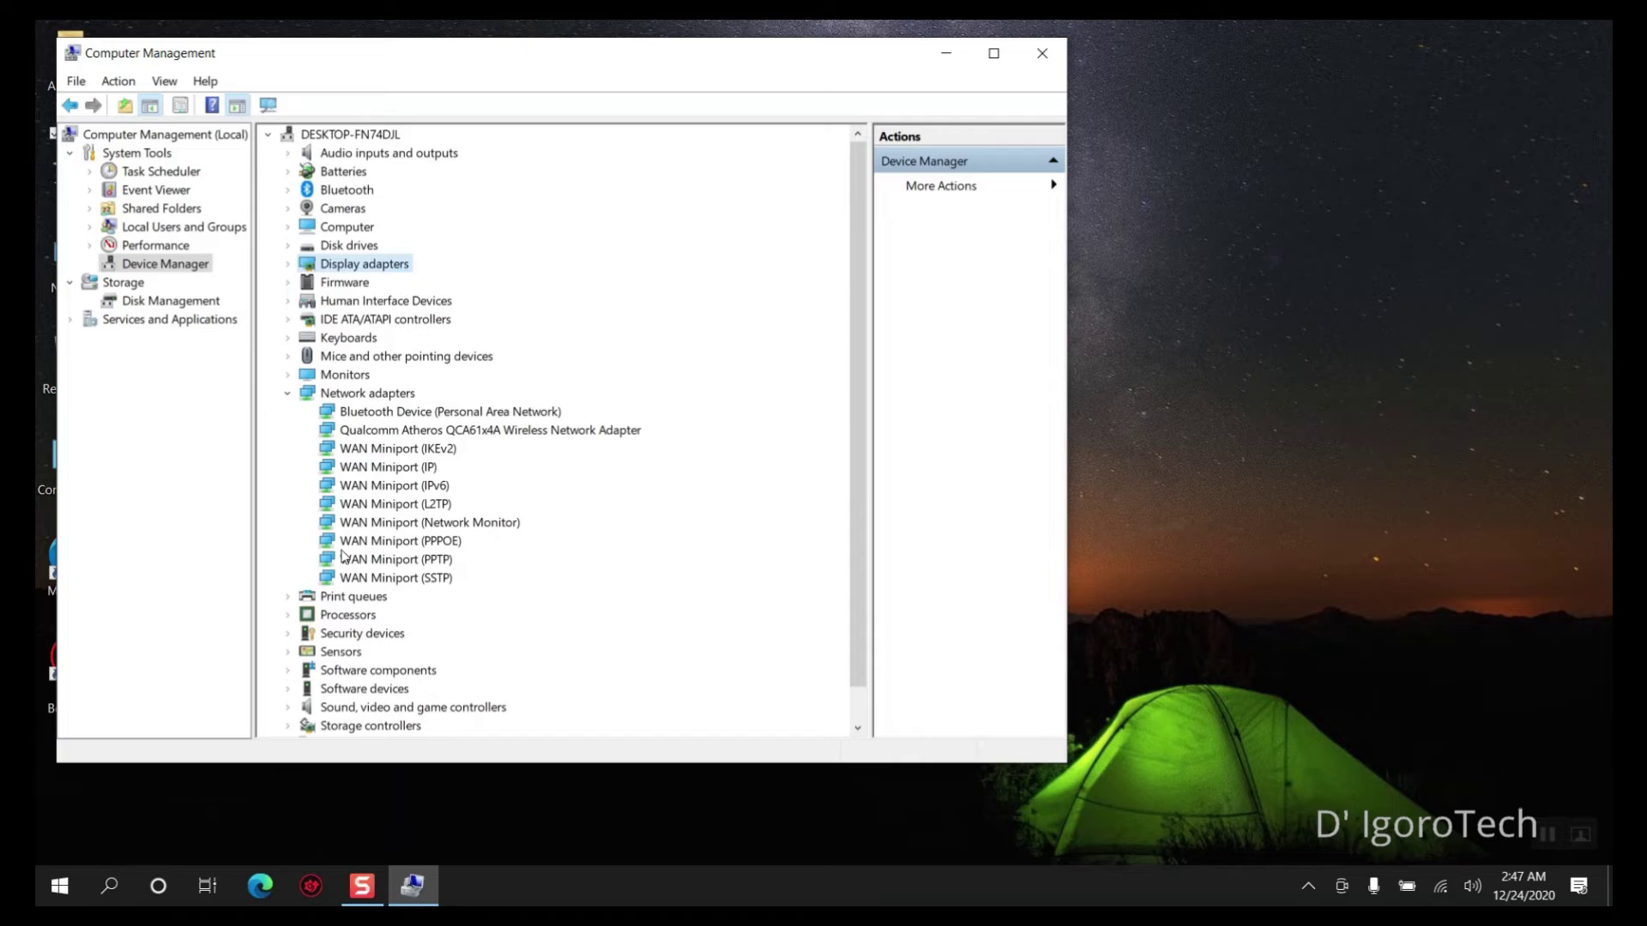
left_click(296, 395)
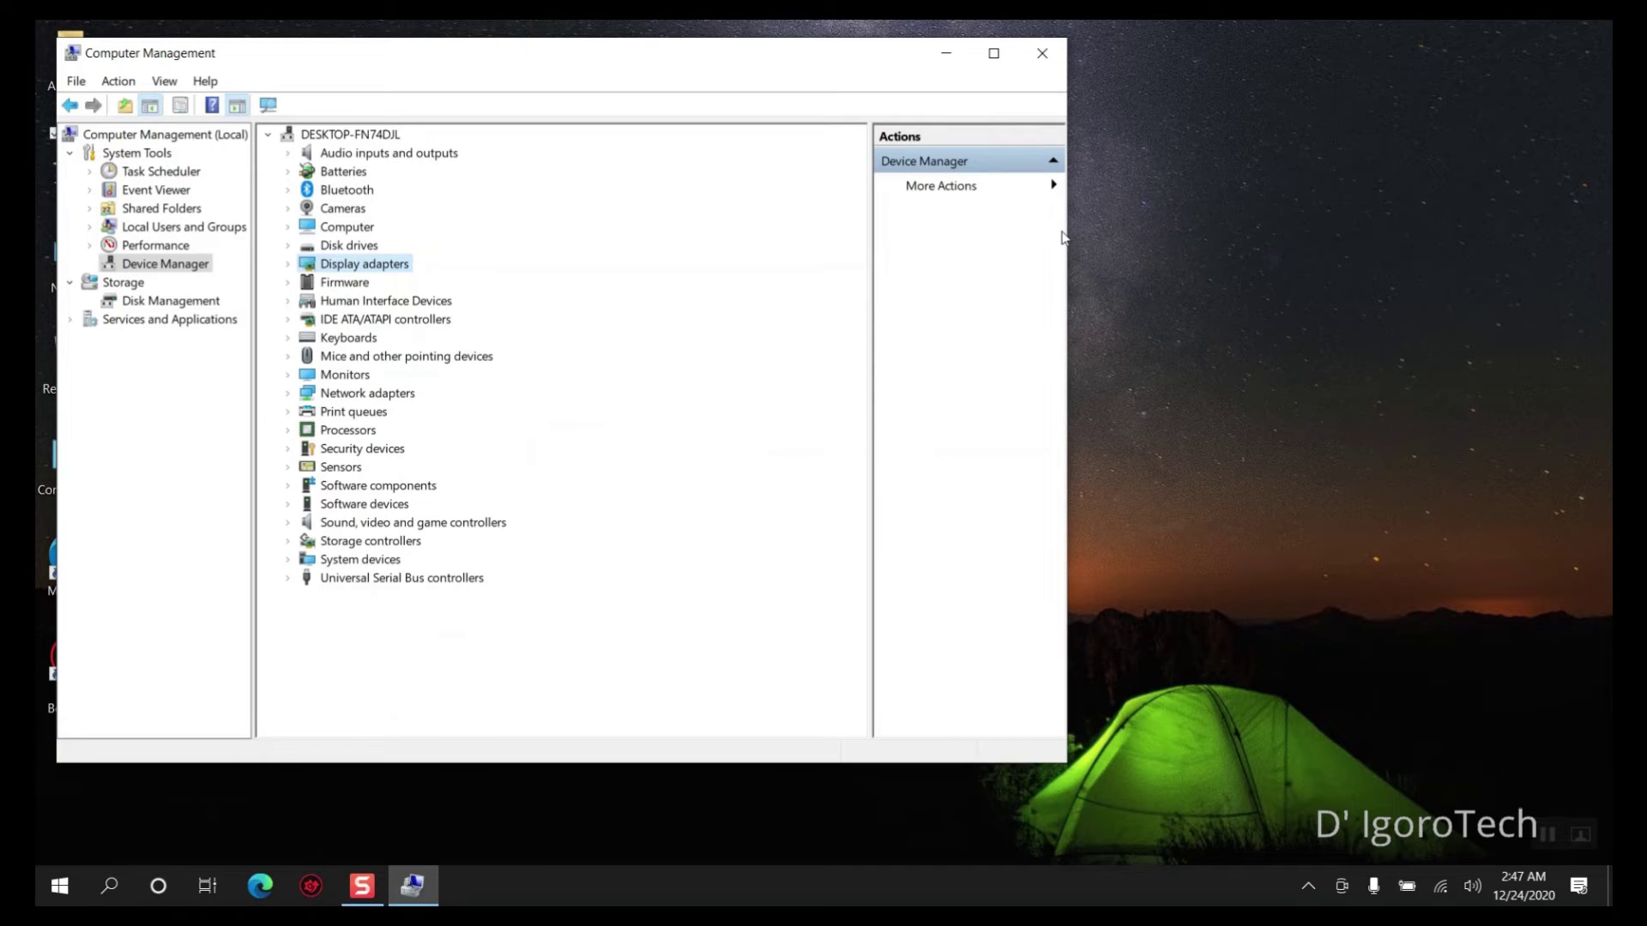
left_click(1042, 53)
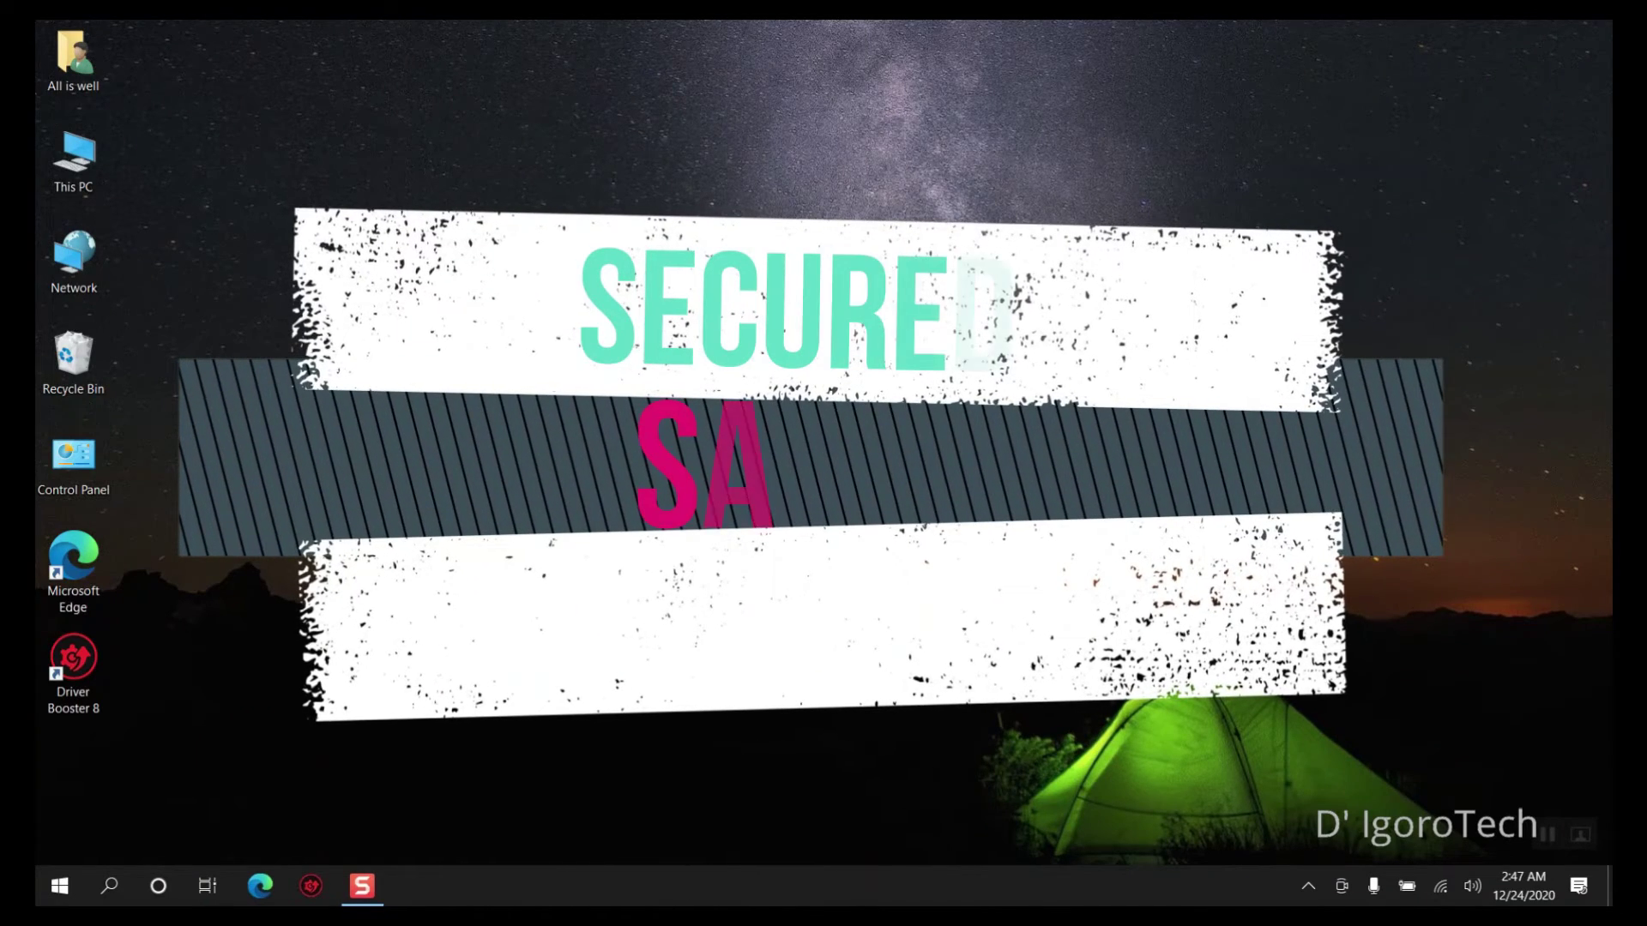
Step: Switch to Microsoft Edge and go to ninite.com
key("super+i")
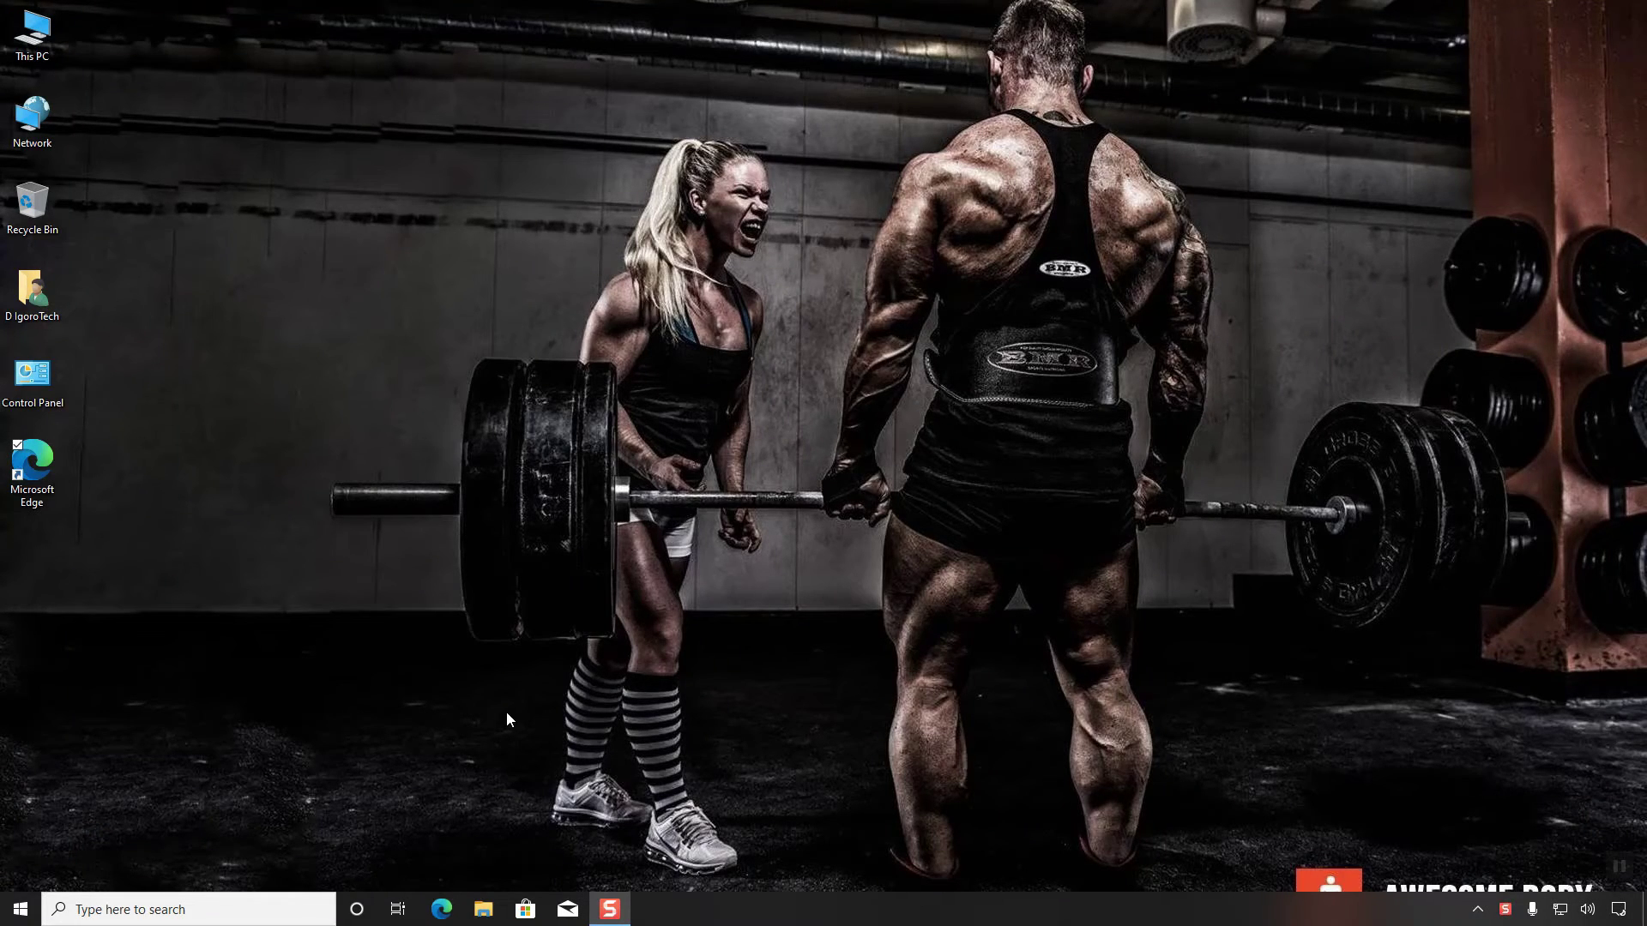
double_click(40, 491)
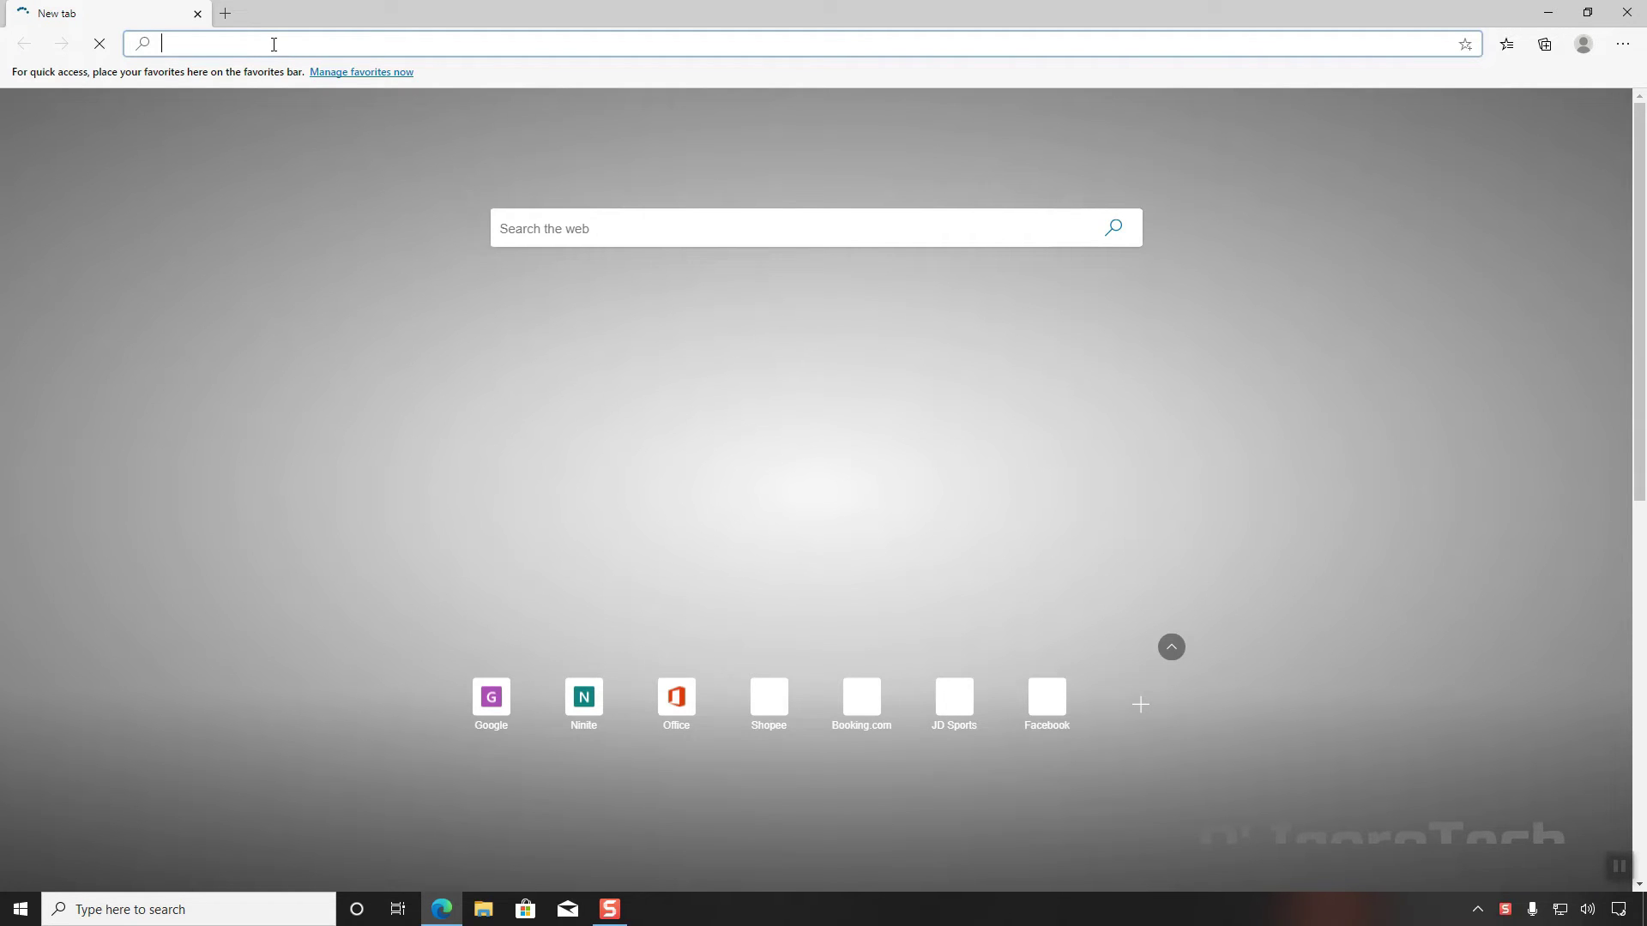
type("ninite.com")
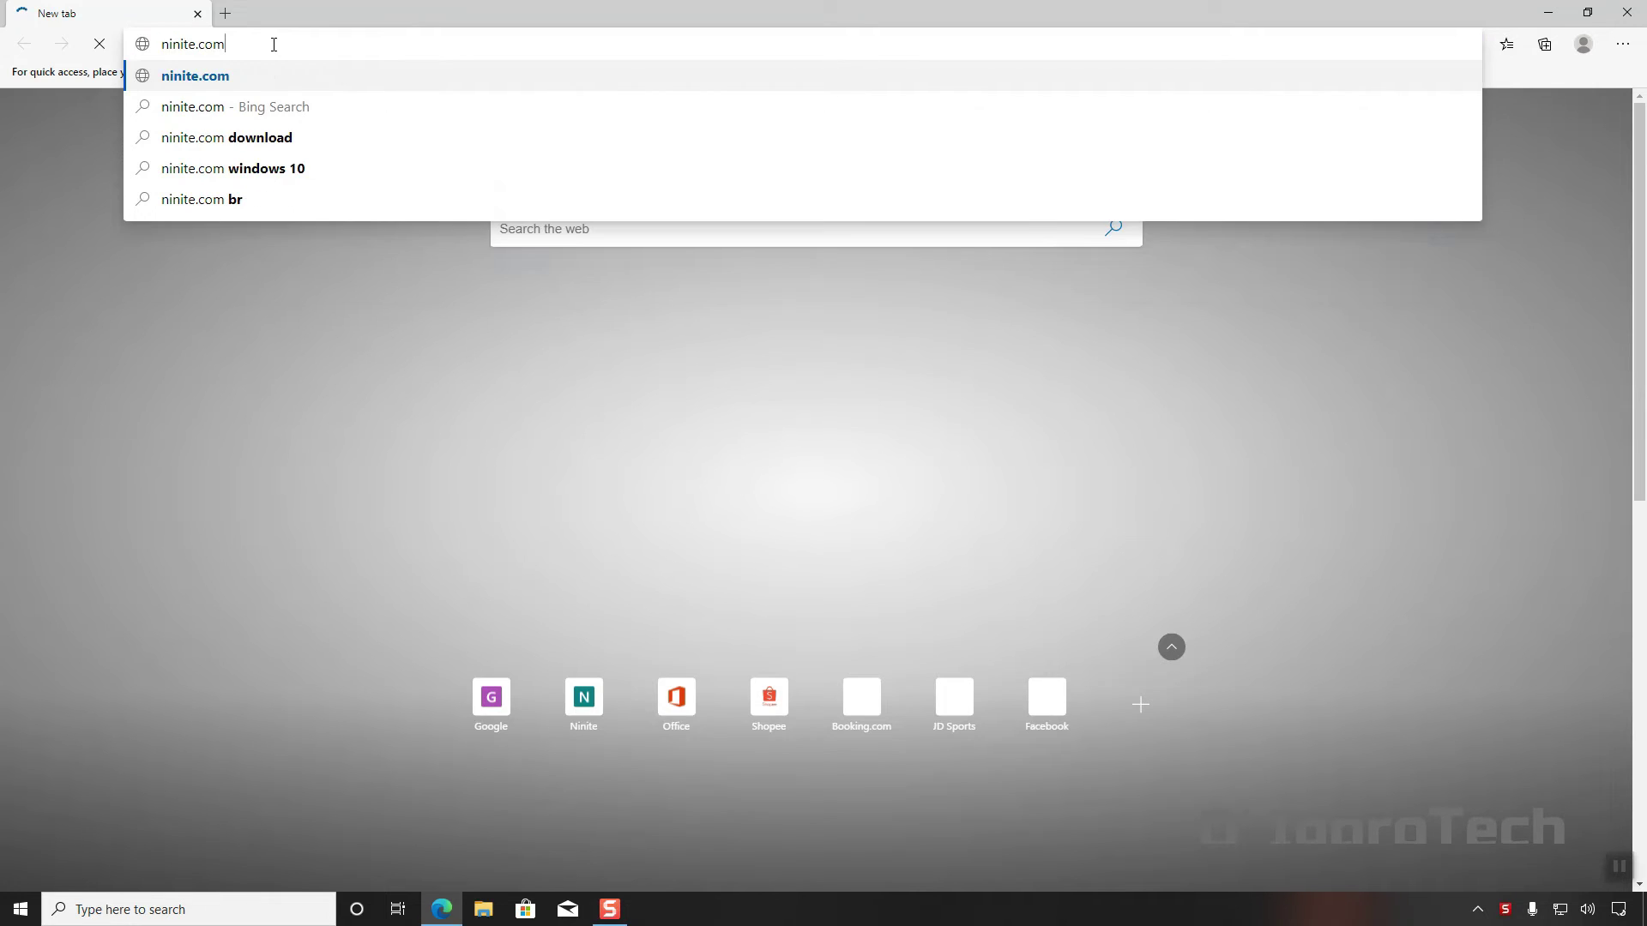
key("Return")
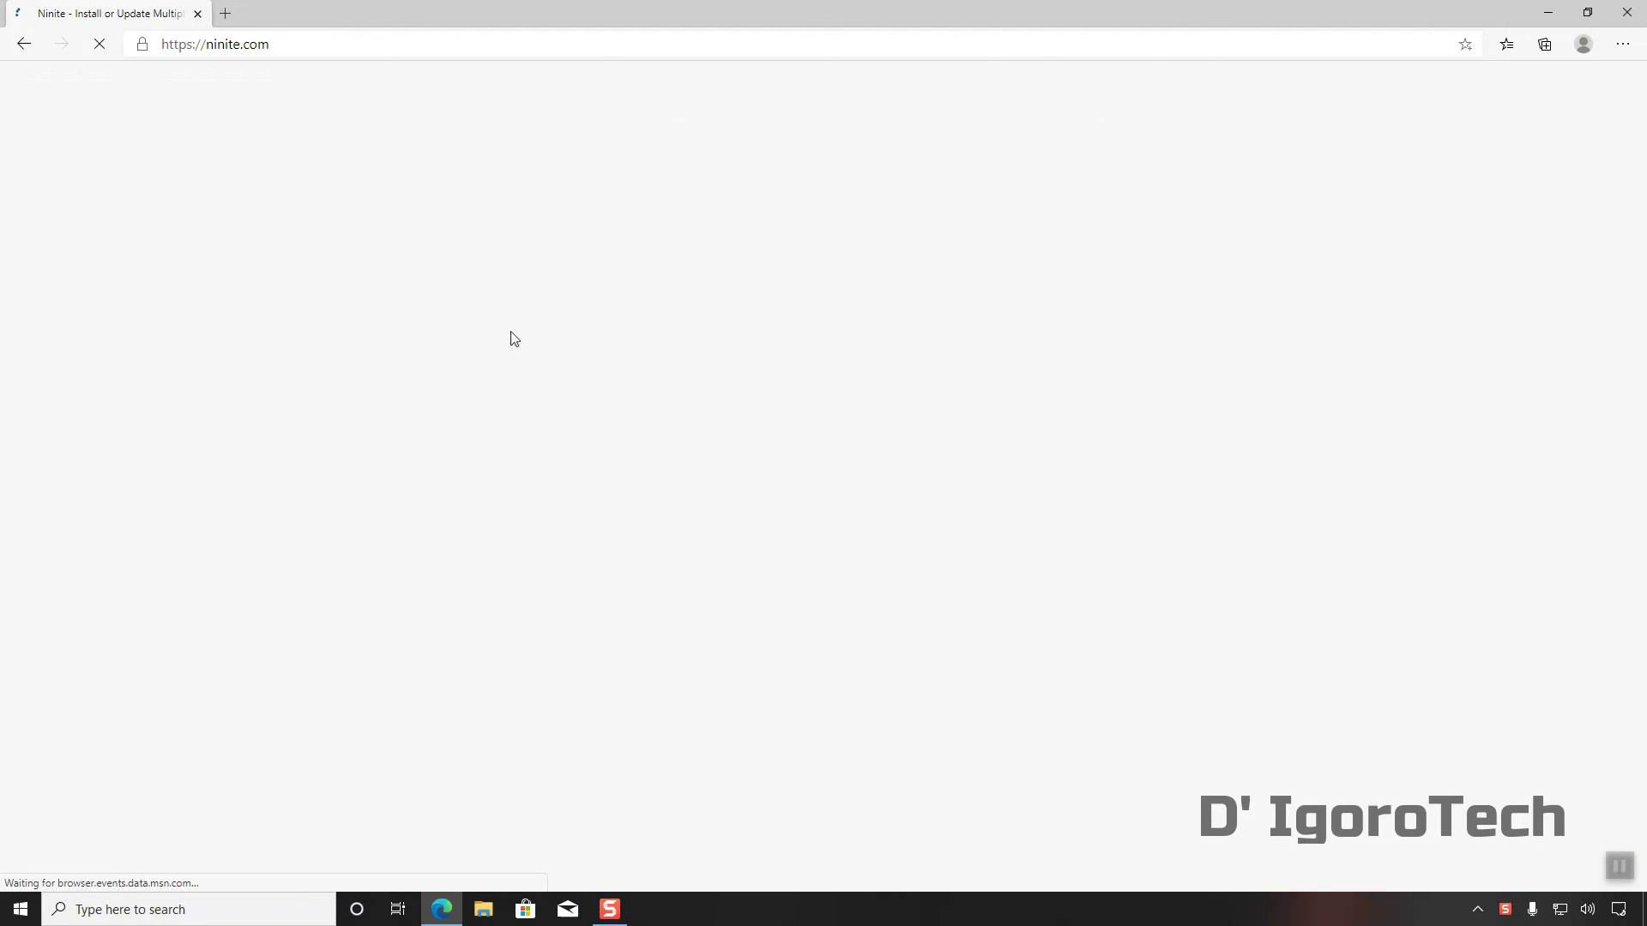
Step: Select Chrome, Firefox, Skype, VLC and WinRAR as the apps to include in the Ninite installer
scroll(632, 558, "down", 4)
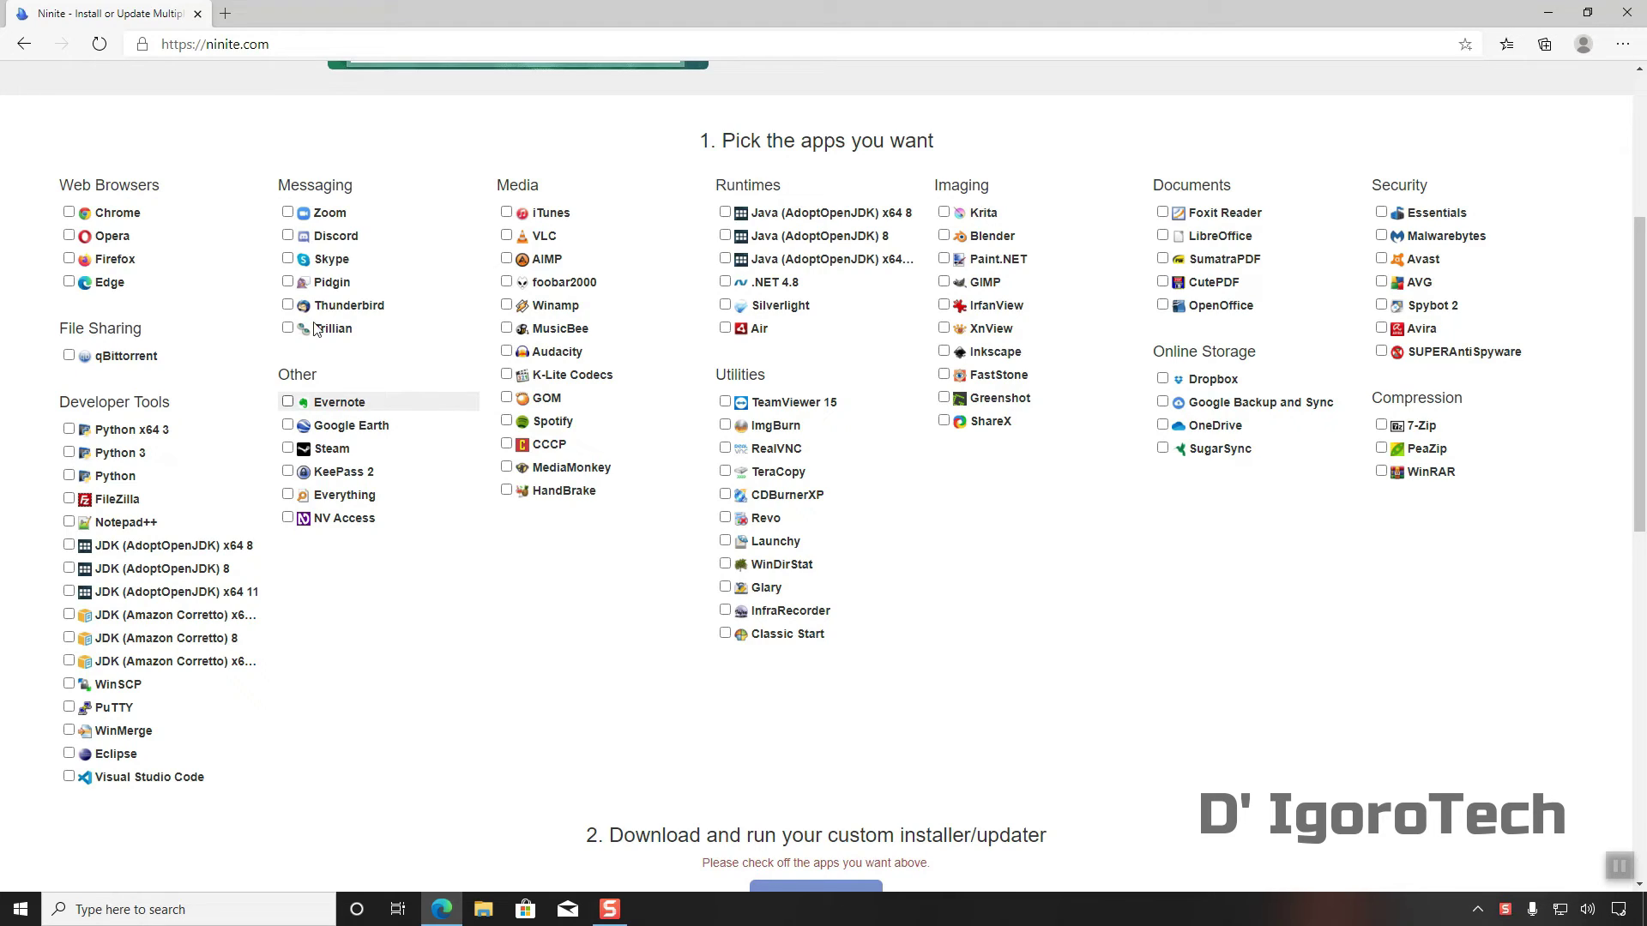
left_click(73, 217)
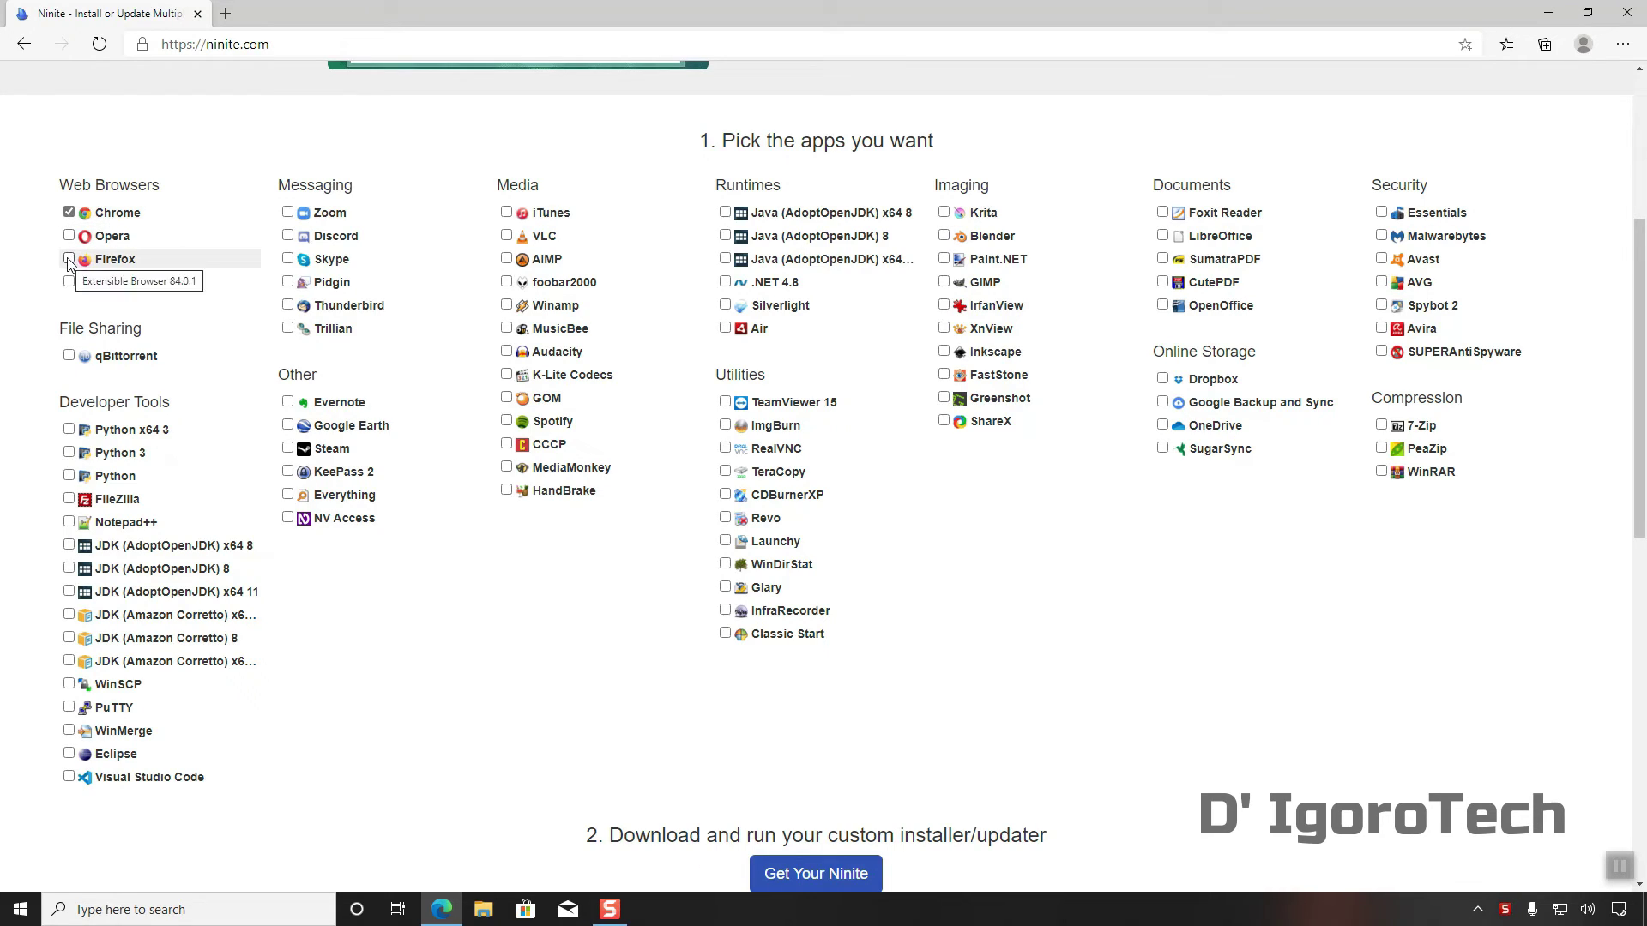
left_click(68, 259)
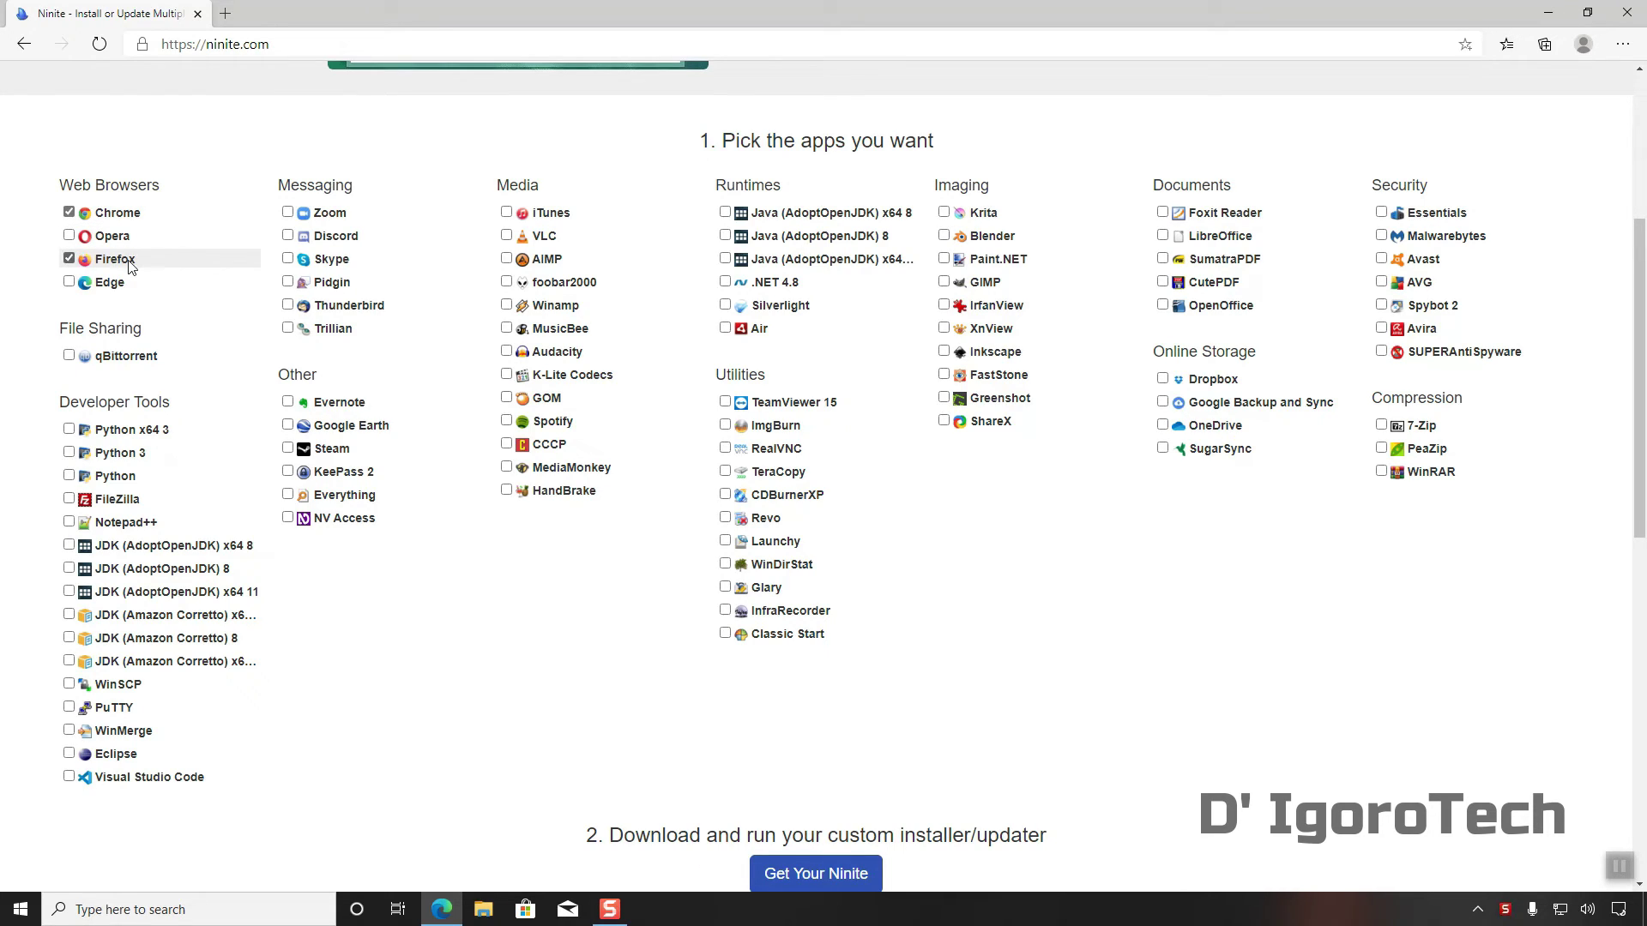
left_click(288, 260)
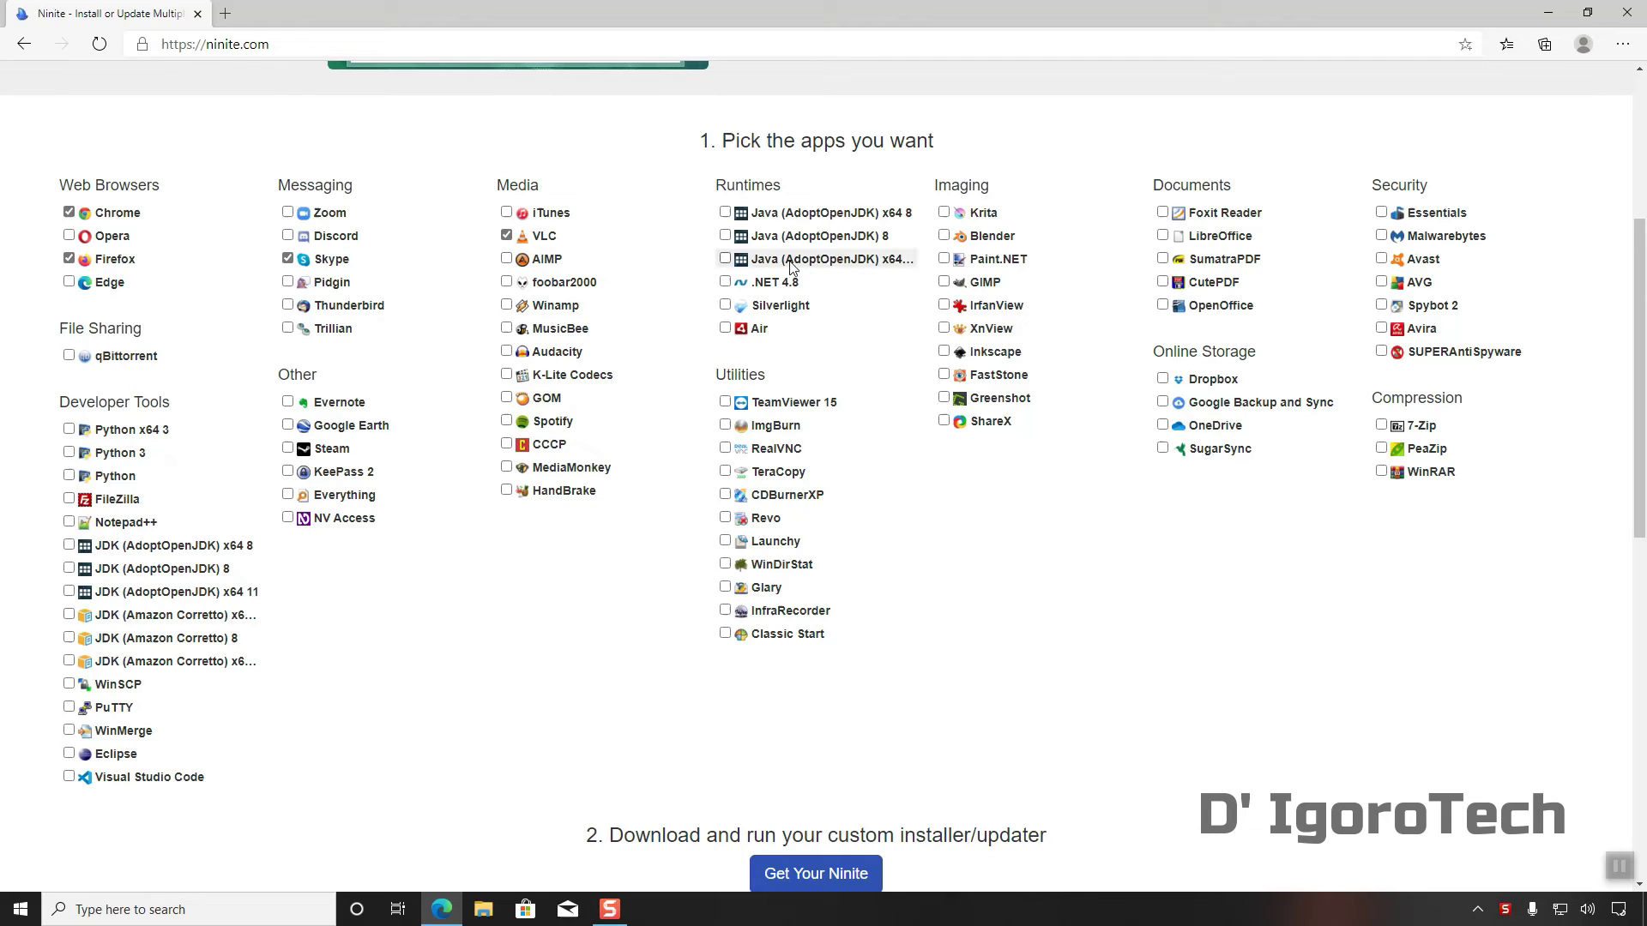
left_click(1382, 473)
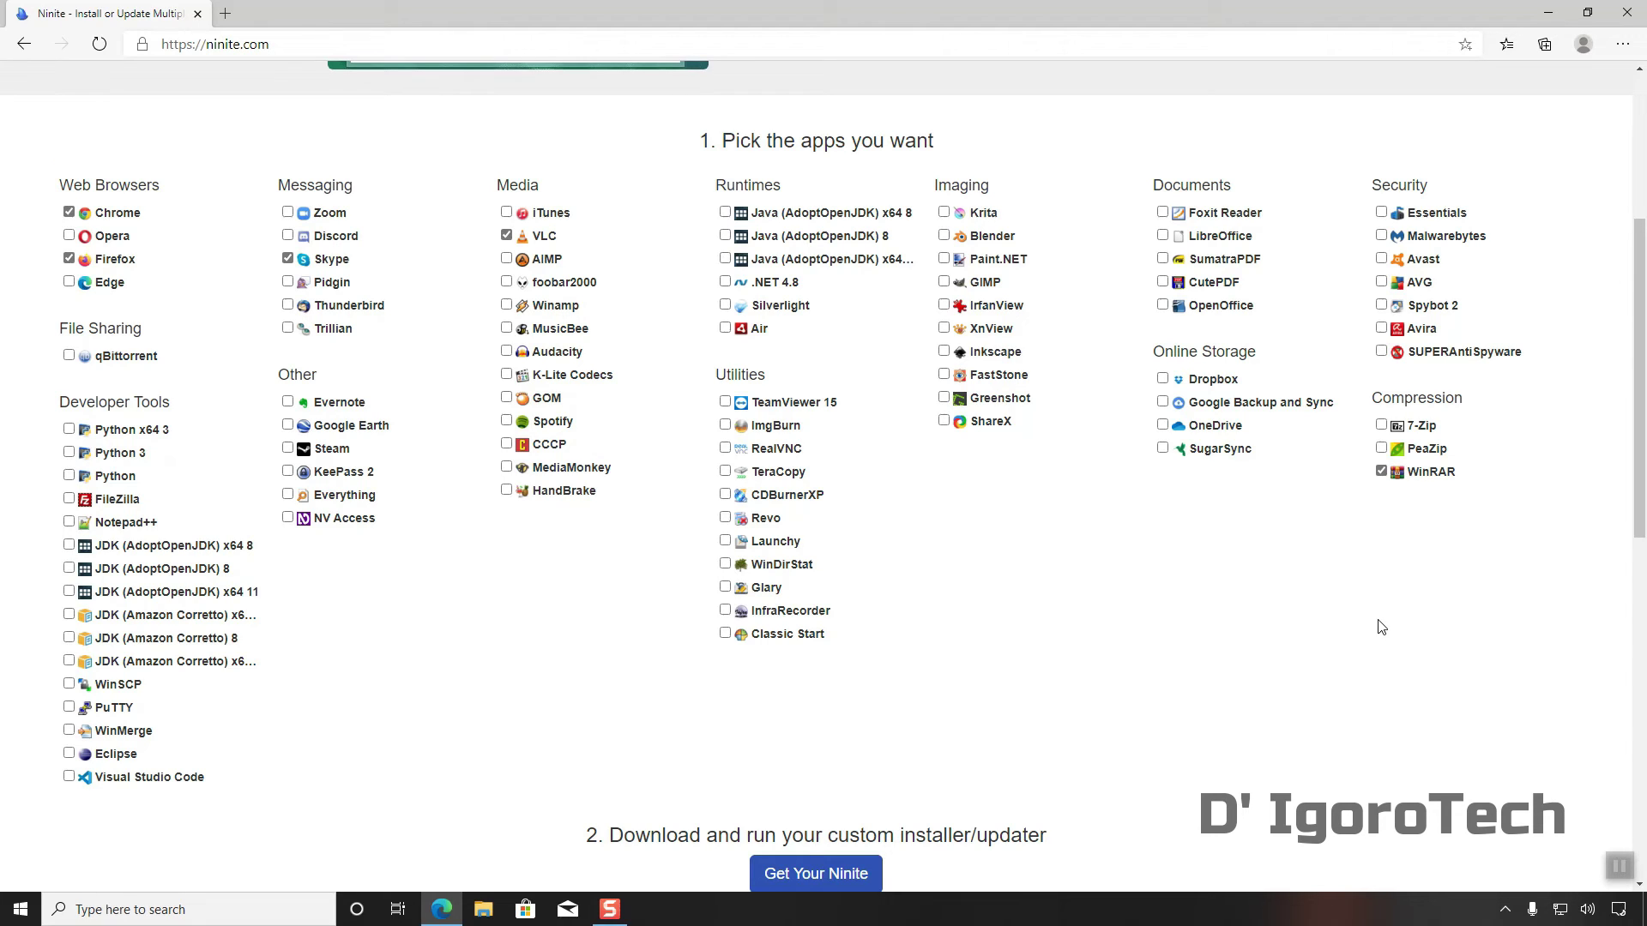
Step: Download the custom Ninite installer for the selected apps and run it, allowing the security prompt
scroll(1372, 635, "down", 4)
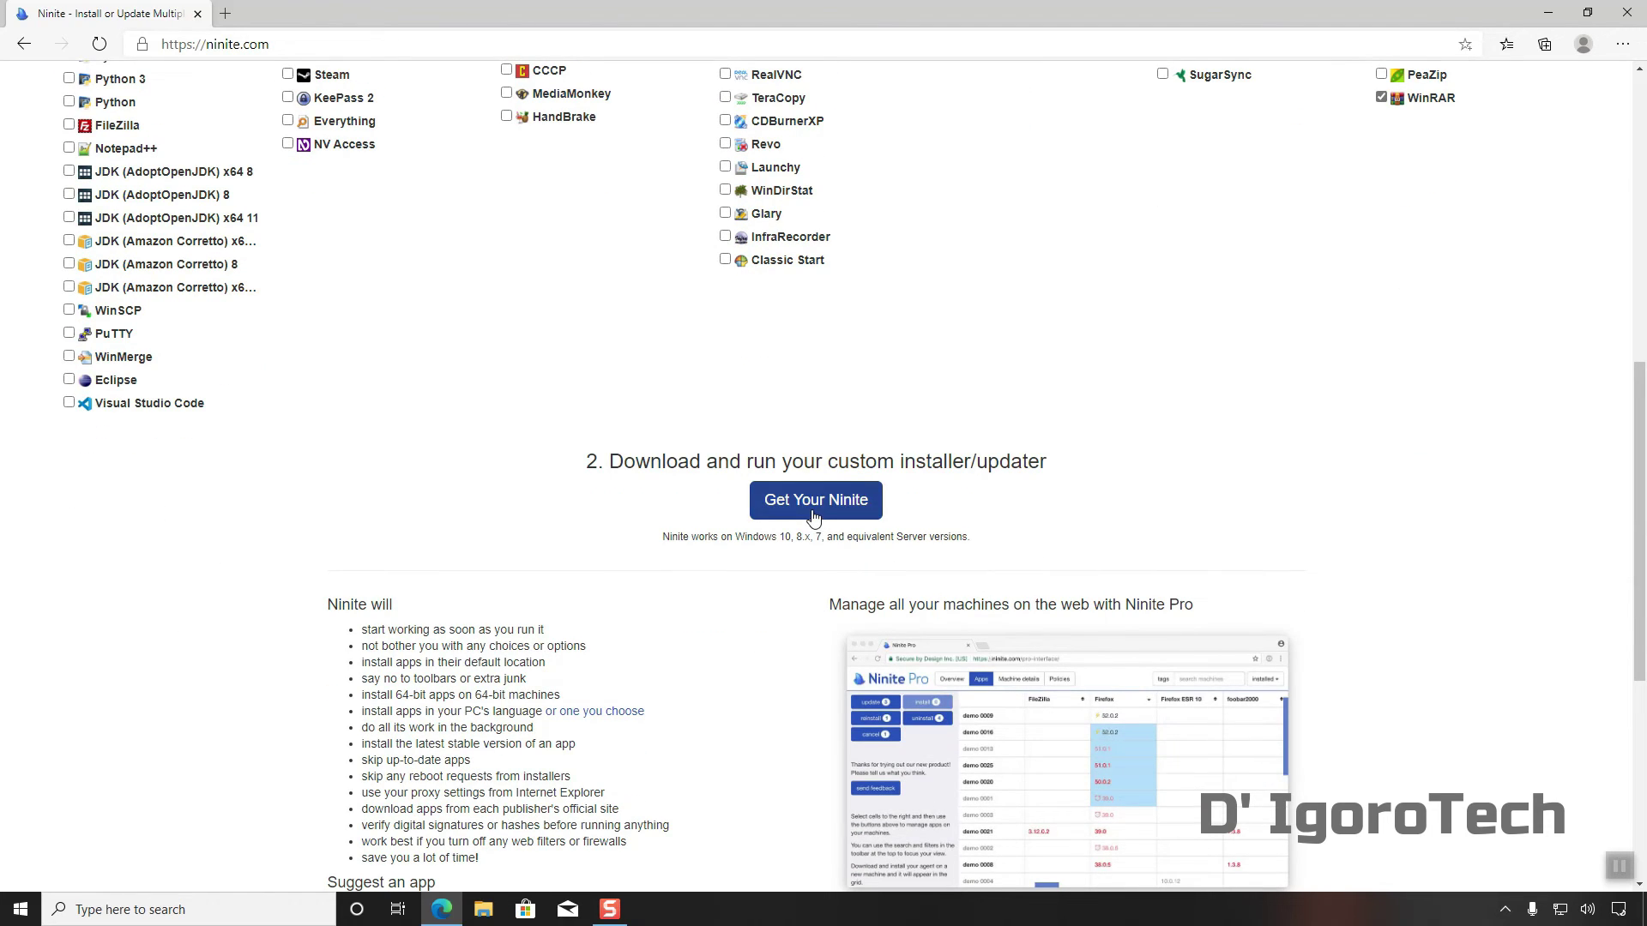
left_click(814, 515)
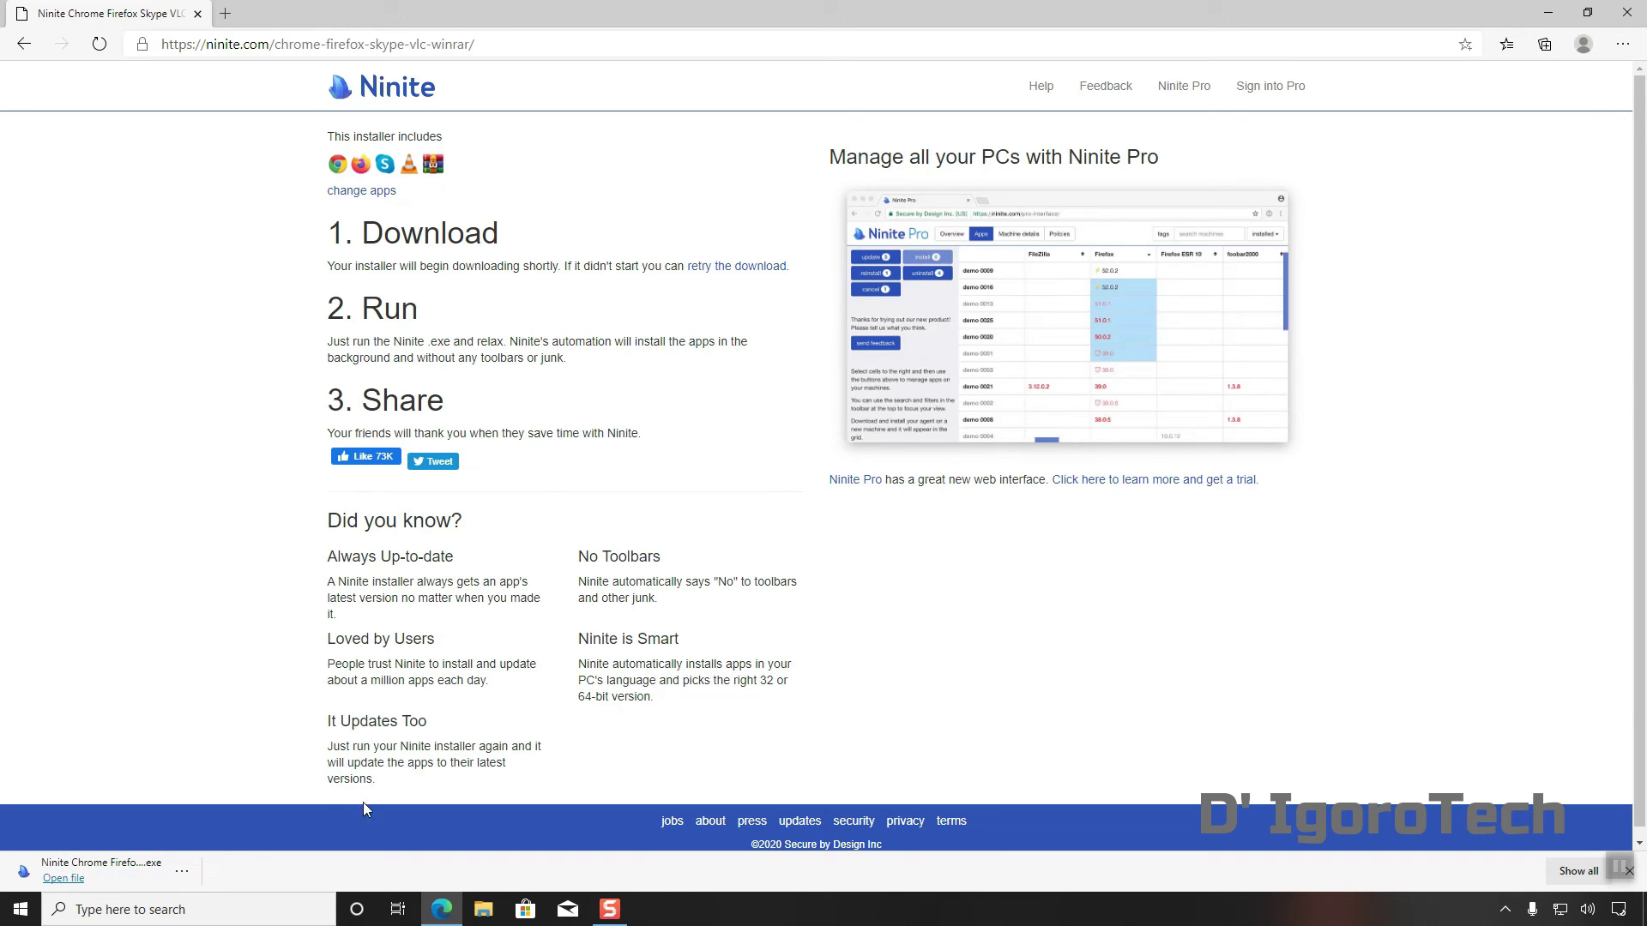
left_click(95, 874)
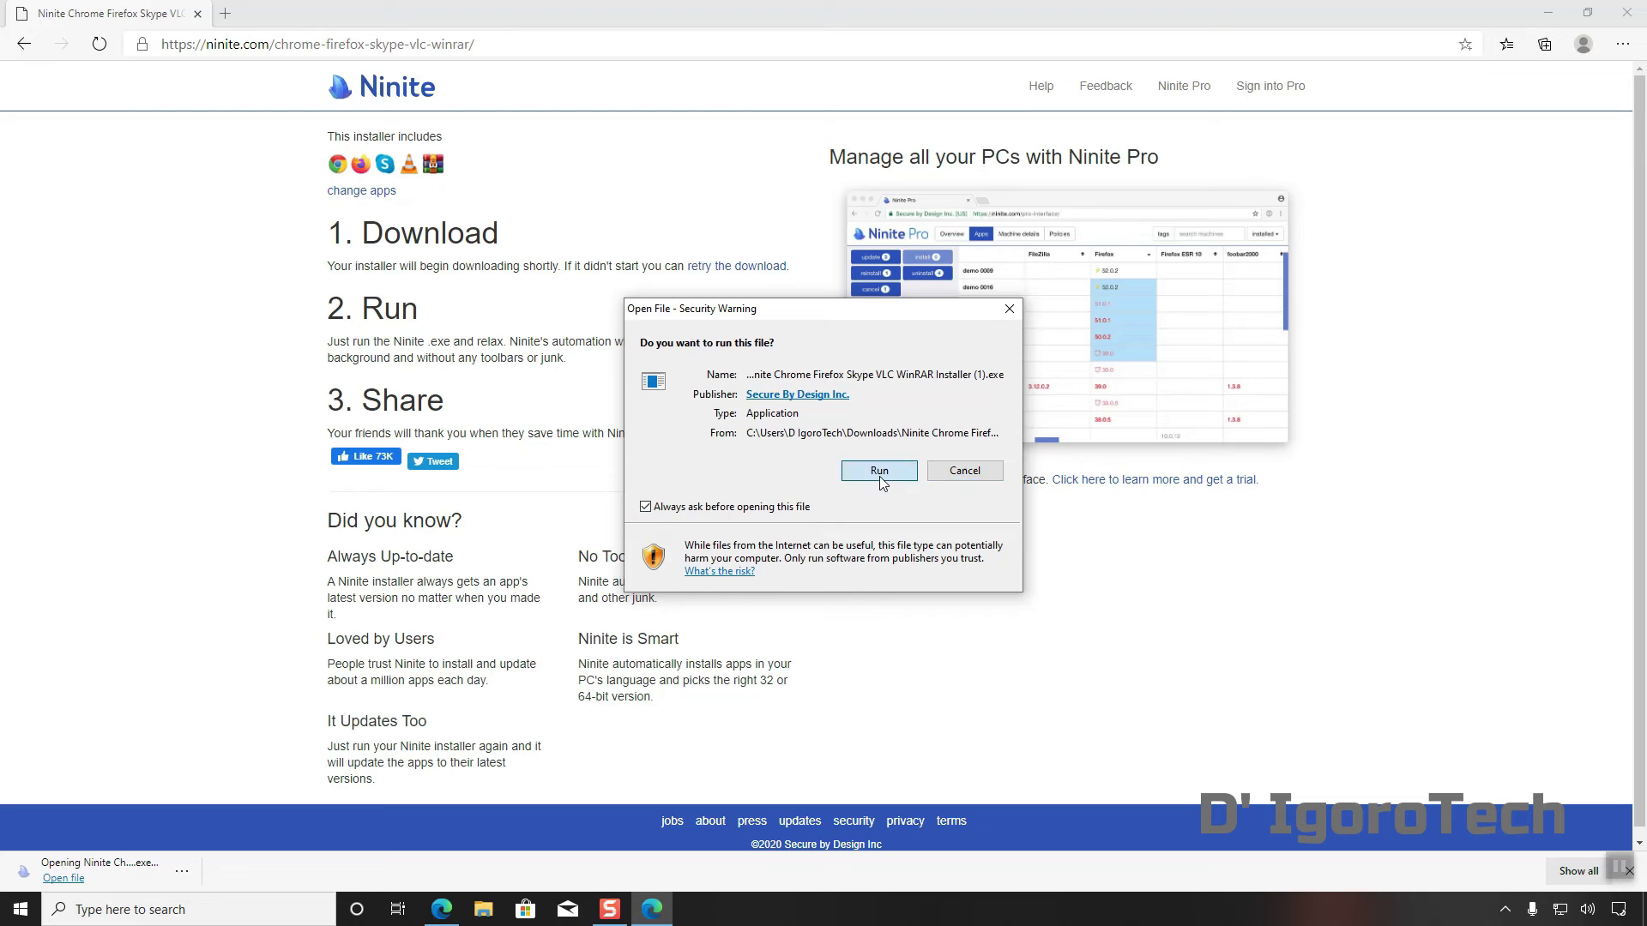
left_click(879, 472)
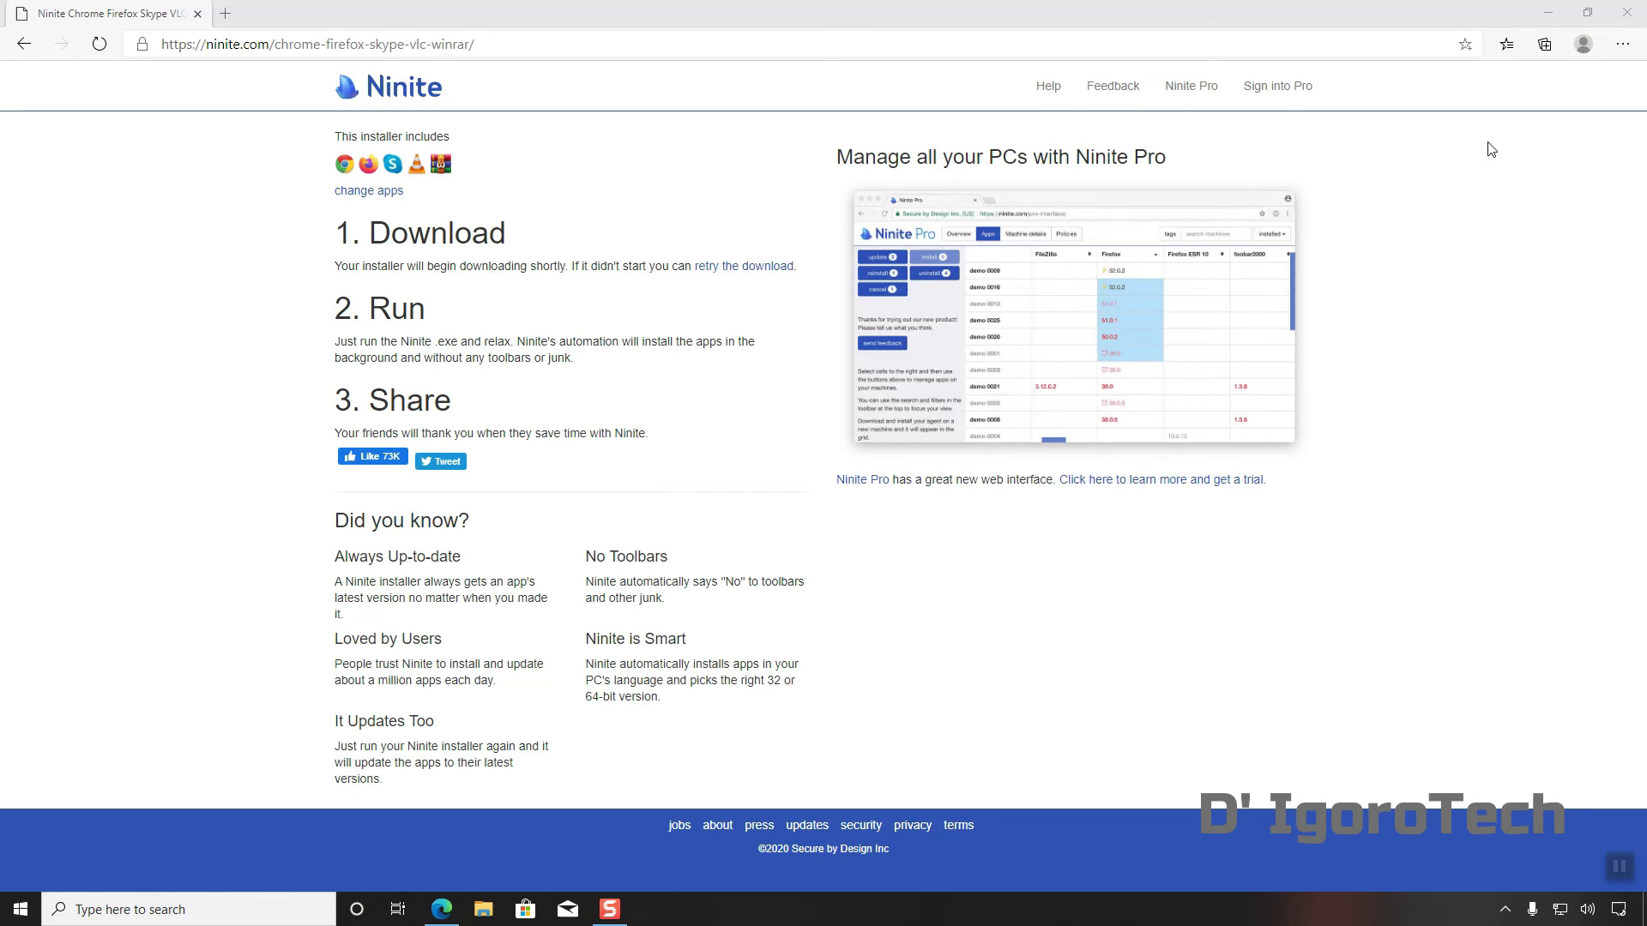
Step: Restore the browser down to a smaller window, and close the finished Ninite installer and the browser
left_click(1588, 12)
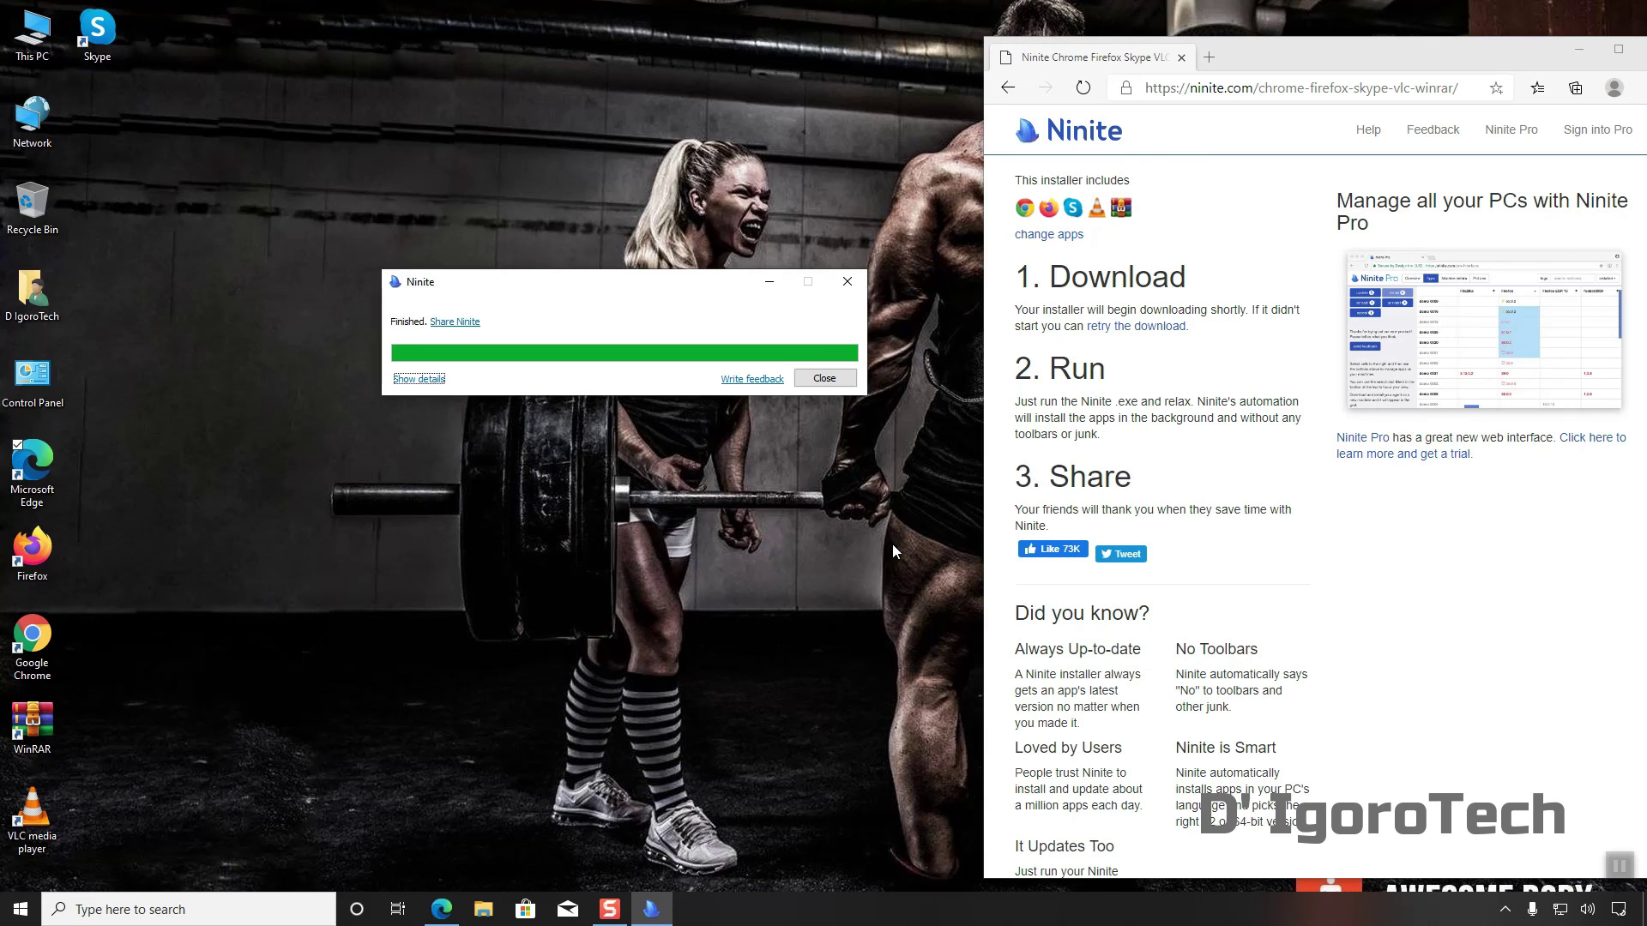
left_click(824, 378)
key("alt+F4")
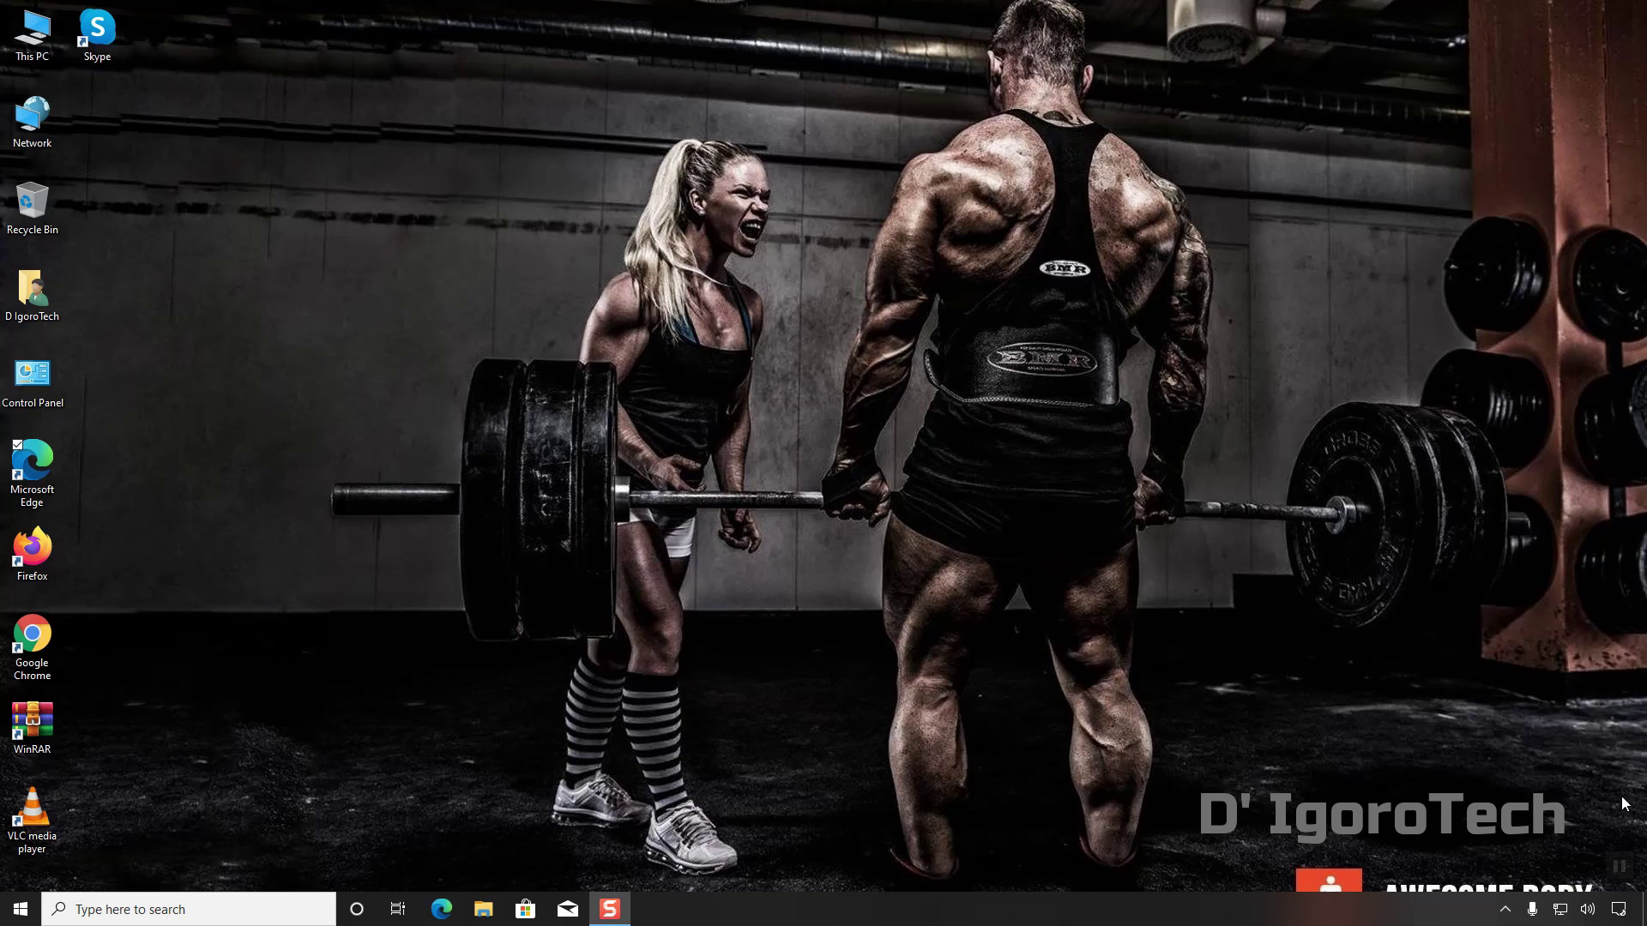